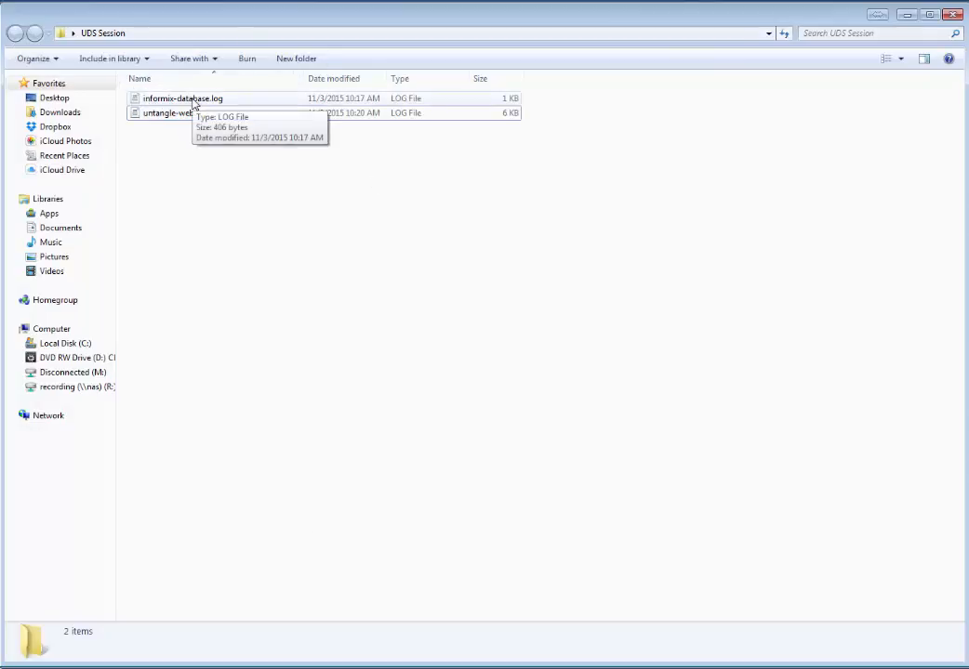
# - View the contents of informix-database.log and untangle-web.log from the UDS Session folder in Notepad++
pyautogui.click(194, 103)
pyautogui.rightClick(193, 102)
pyautogui.click(229, 137)
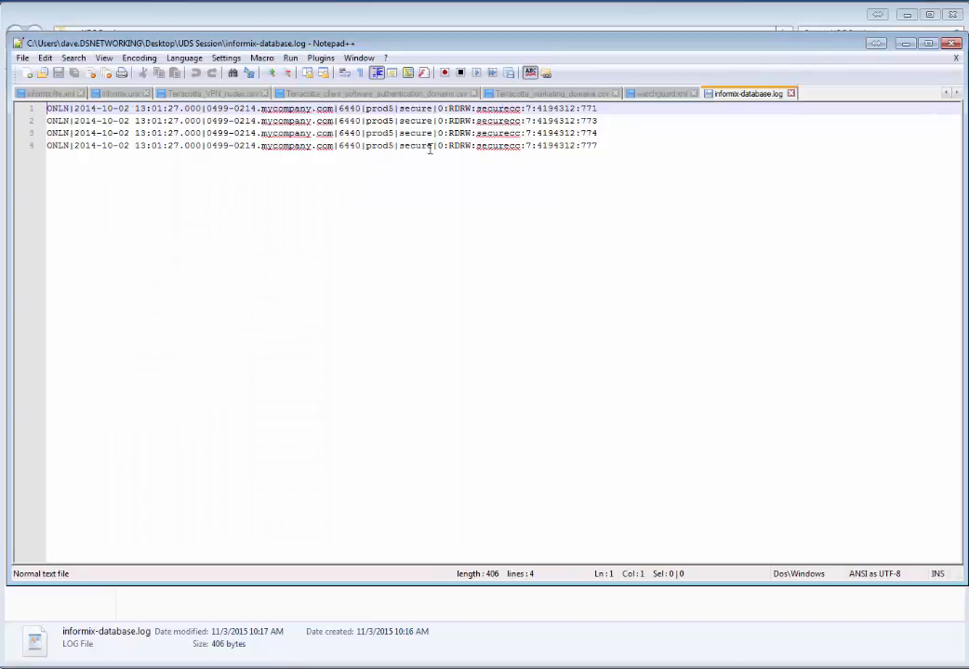
pyautogui.click(950, 44)
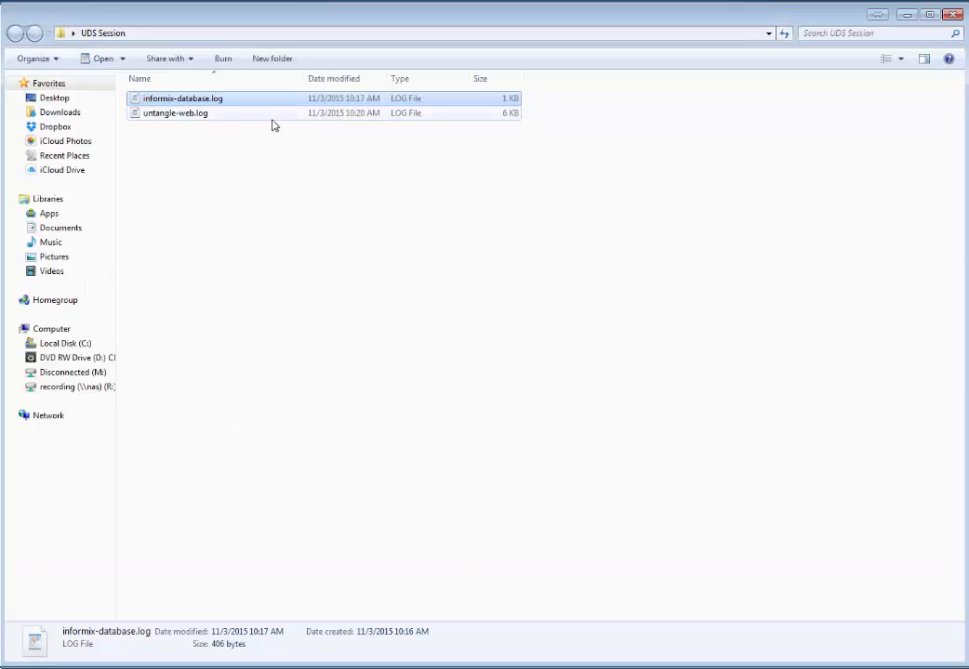
pyautogui.click(182, 117)
pyautogui.rightClick(181, 114)
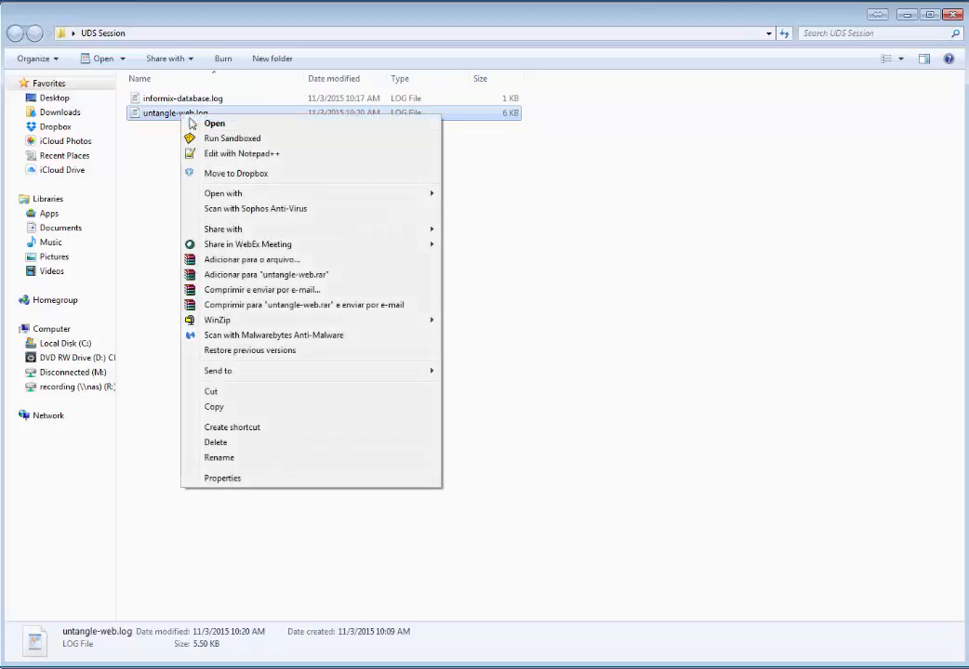
pyautogui.click(241, 155)
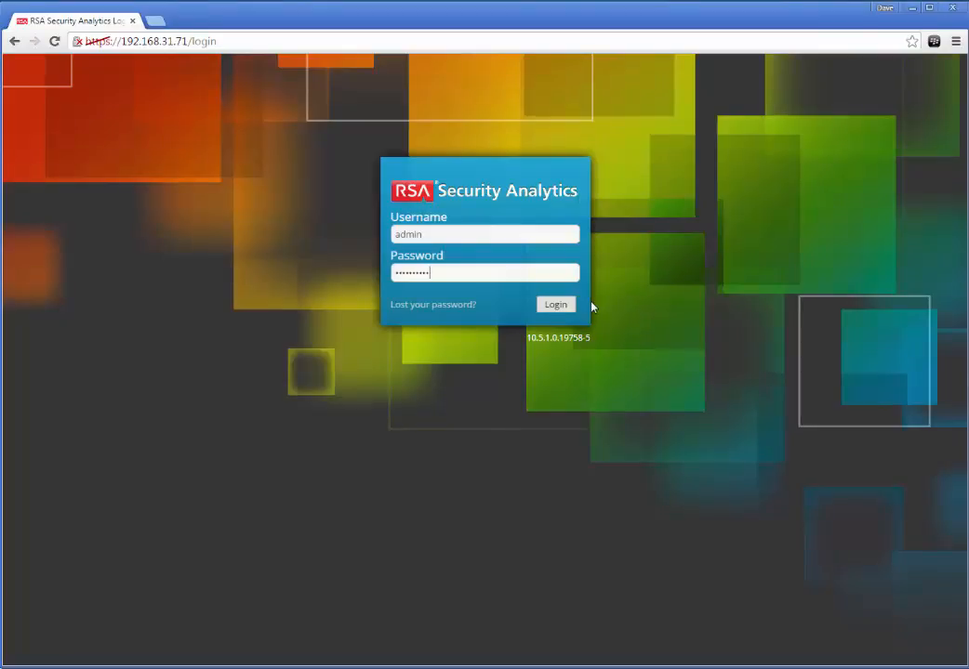
# - Log in to RSA Security Analytics and open the configuration view of the rsa-log-dec Log Collector service
pyautogui.click(558, 306)
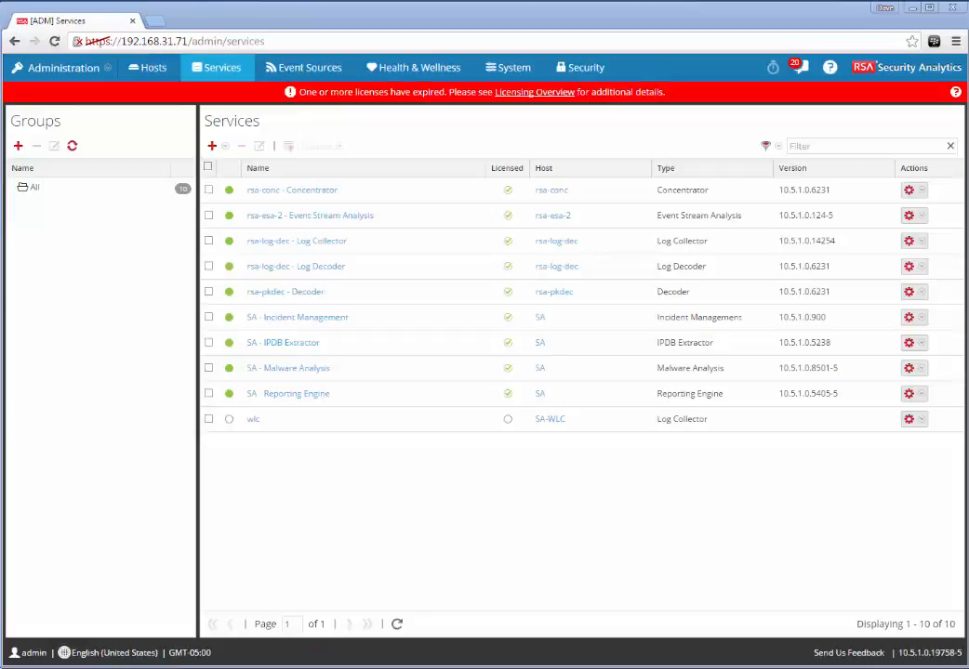
pyautogui.click(908, 242)
pyautogui.moveTo(874, 261)
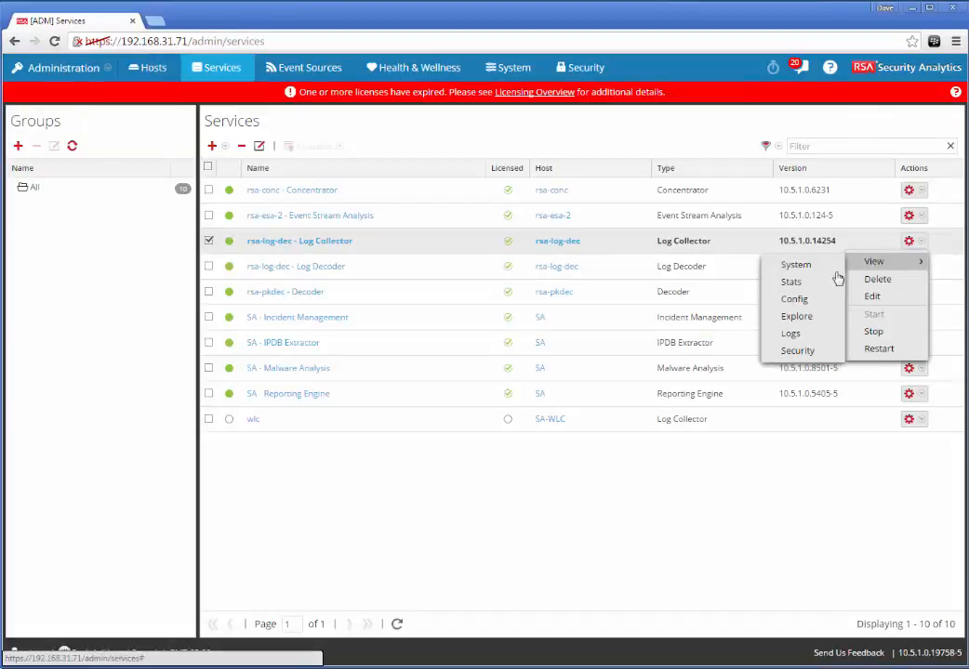
pyautogui.click(798, 299)
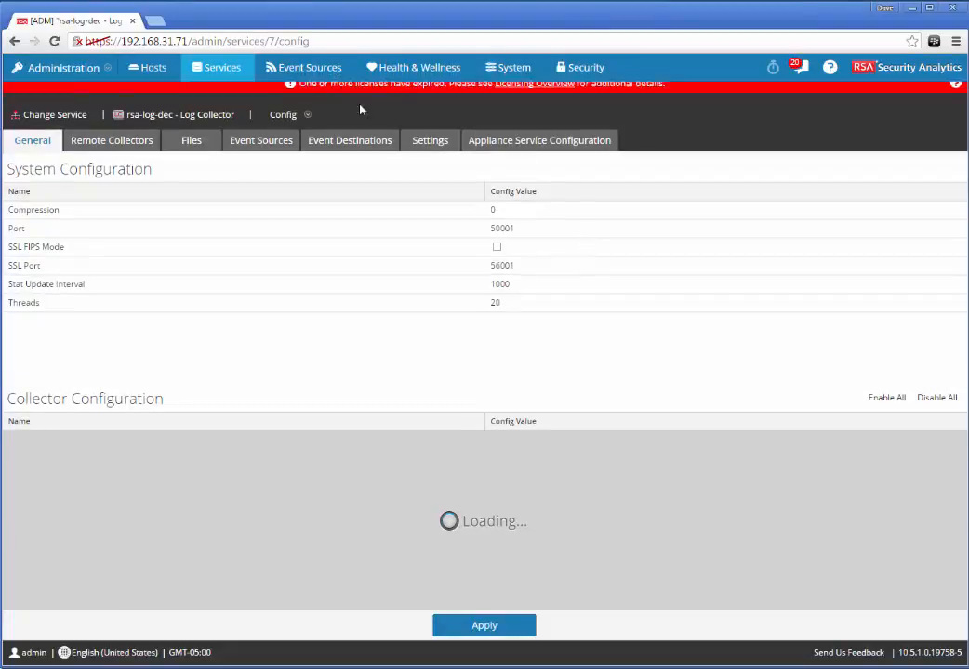
# - Show the Log Collector's event sources for the File collection type
pyautogui.click(261, 147)
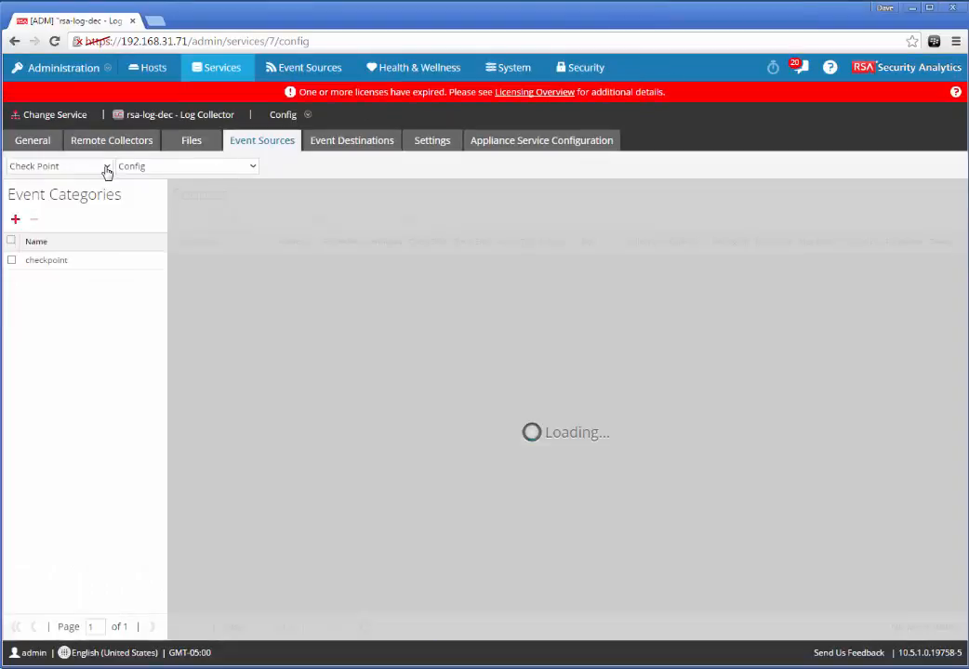
pyautogui.click(106, 168)
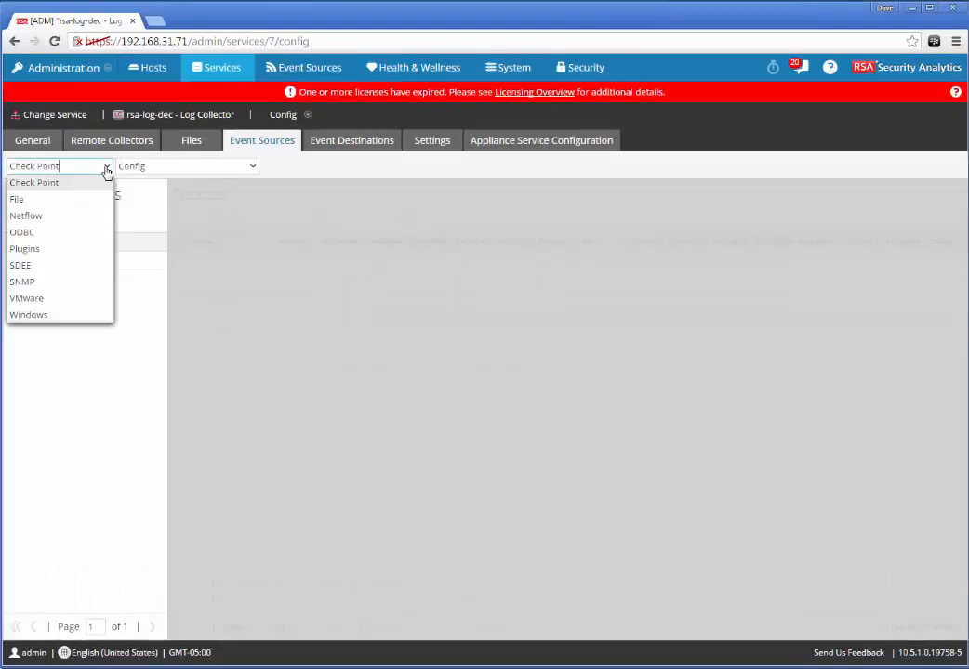
pyautogui.click(26, 200)
# - Look through the available File event source types for a new event category, and close the list without adding one
pyautogui.click(15, 221)
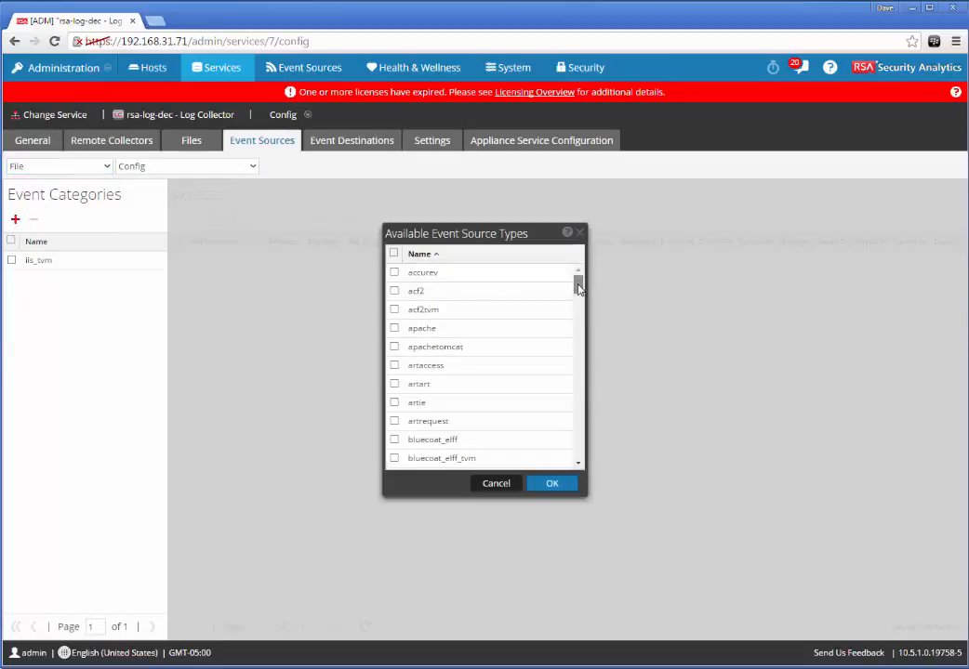
pyautogui.scroll(-1, 578, 290)
pyautogui.moveTo(577, 290); pyautogui.dragTo(578, 359)
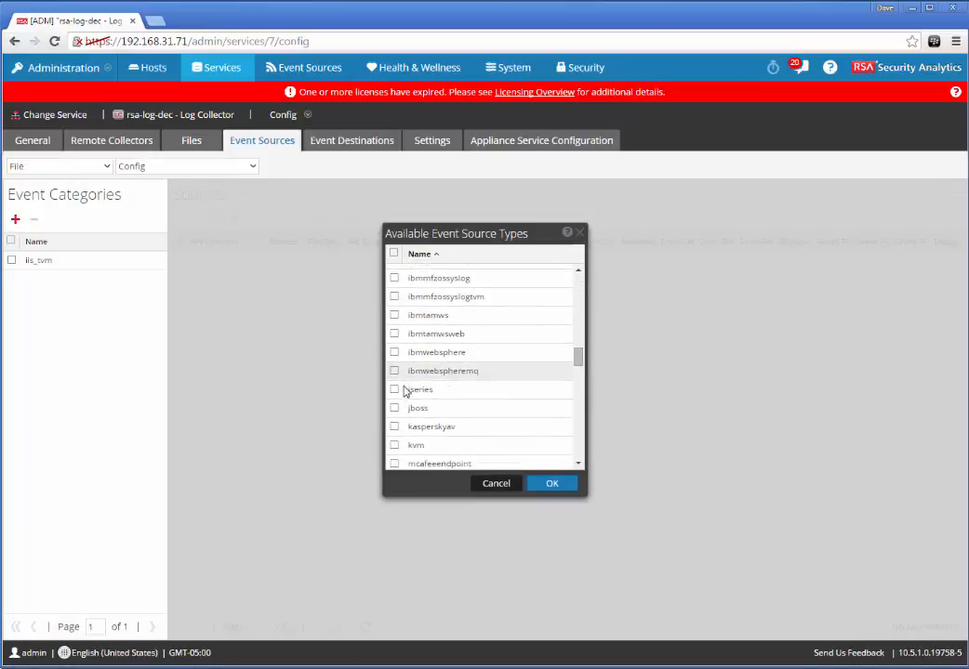
pyautogui.moveTo(578, 357); pyautogui.dragTo(578, 464)
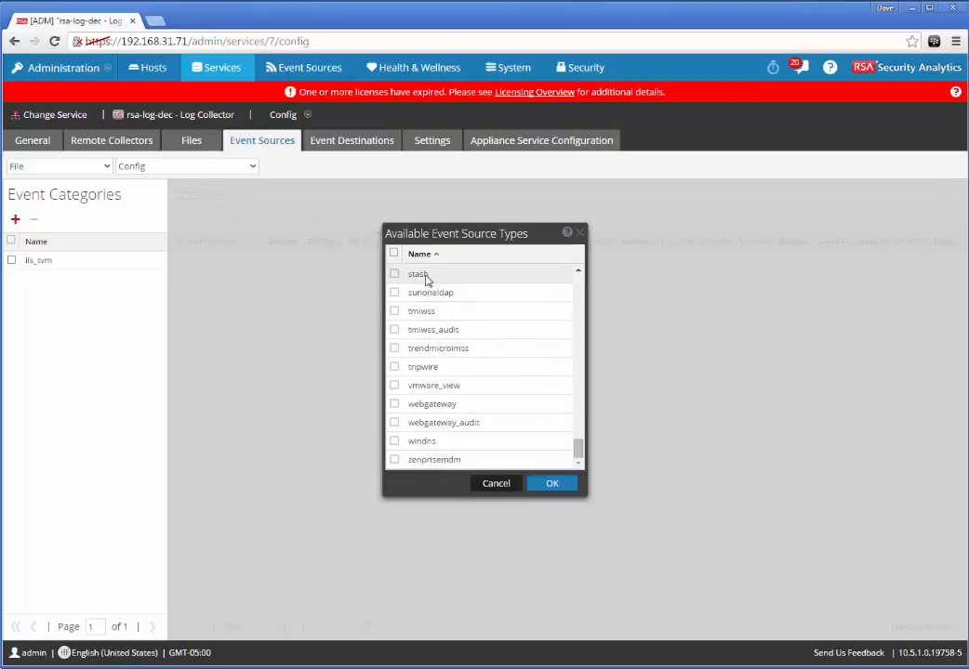
pyautogui.click(493, 484)
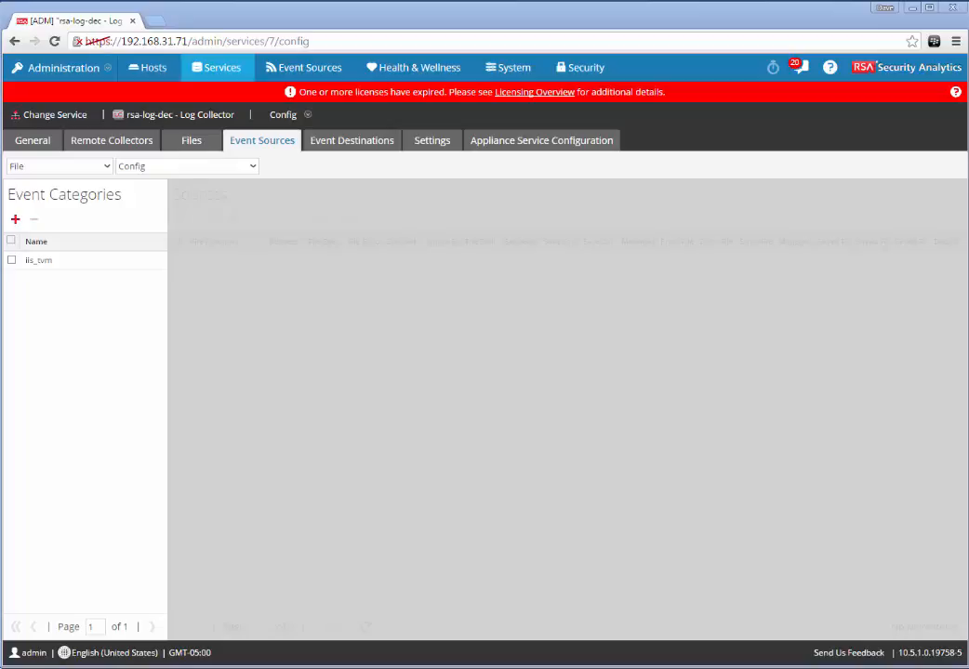
# - Switch to WinSCP and look through the XML files in the remote /etc/netwitness/ng/logcollection/content/collection/file folder
pyautogui.hotkey('alt', 'Tab')
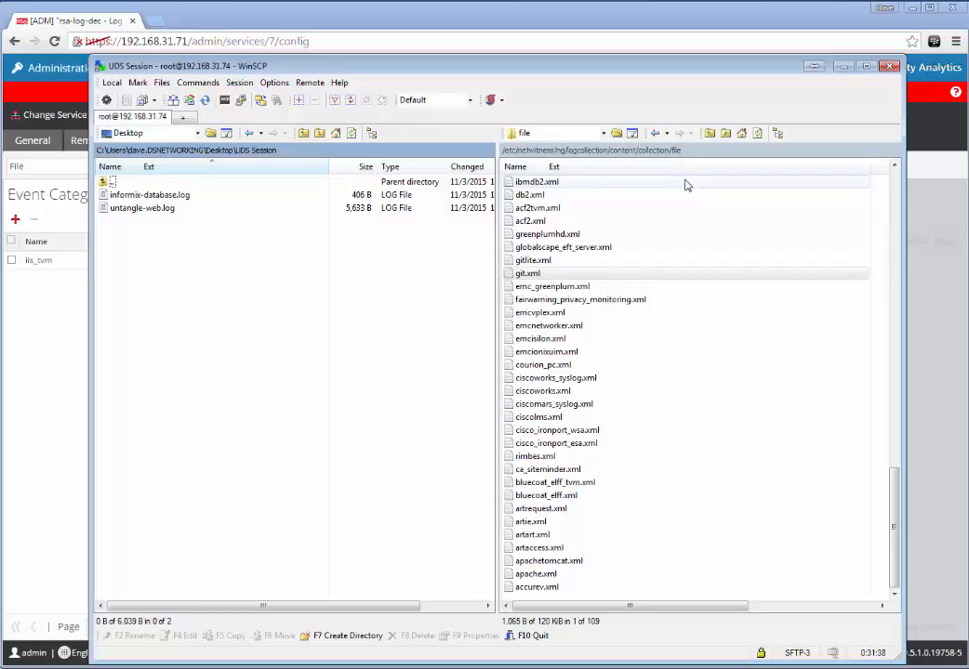
pyautogui.scroll(-2, 600, 307)
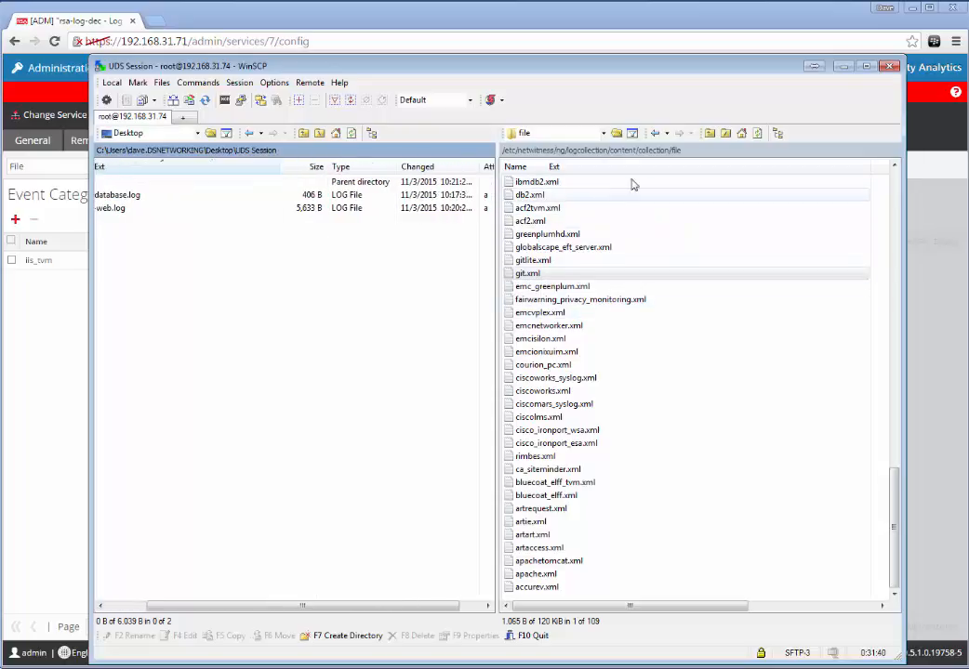
pyautogui.moveTo(891, 509); pyautogui.dragTo(888, 223)
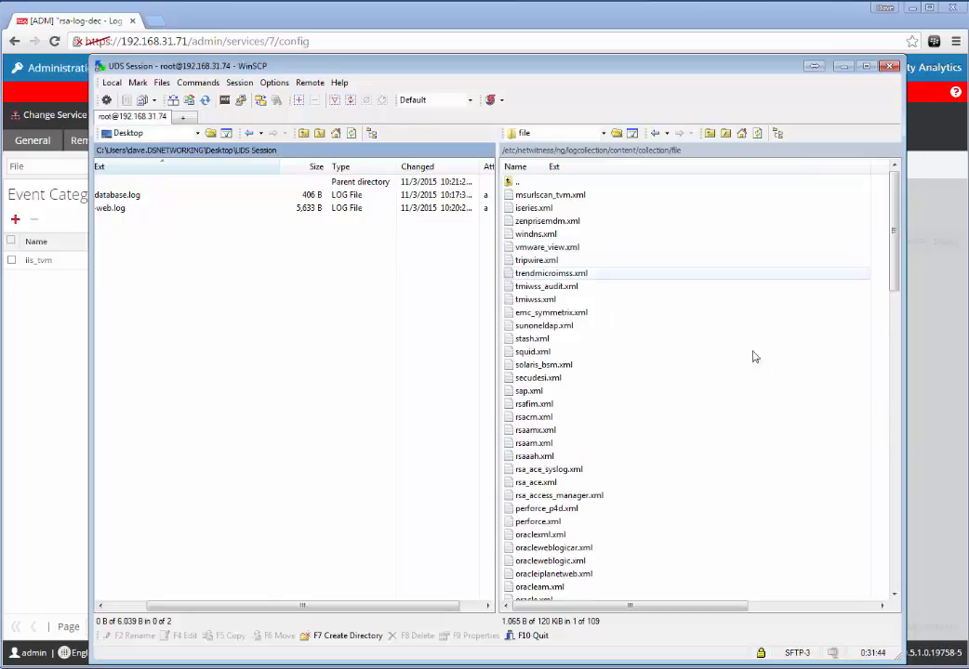
# - Return to Security Analytics and check the available File event source types down to the end of the list, adding none
pyautogui.click(921, 405)
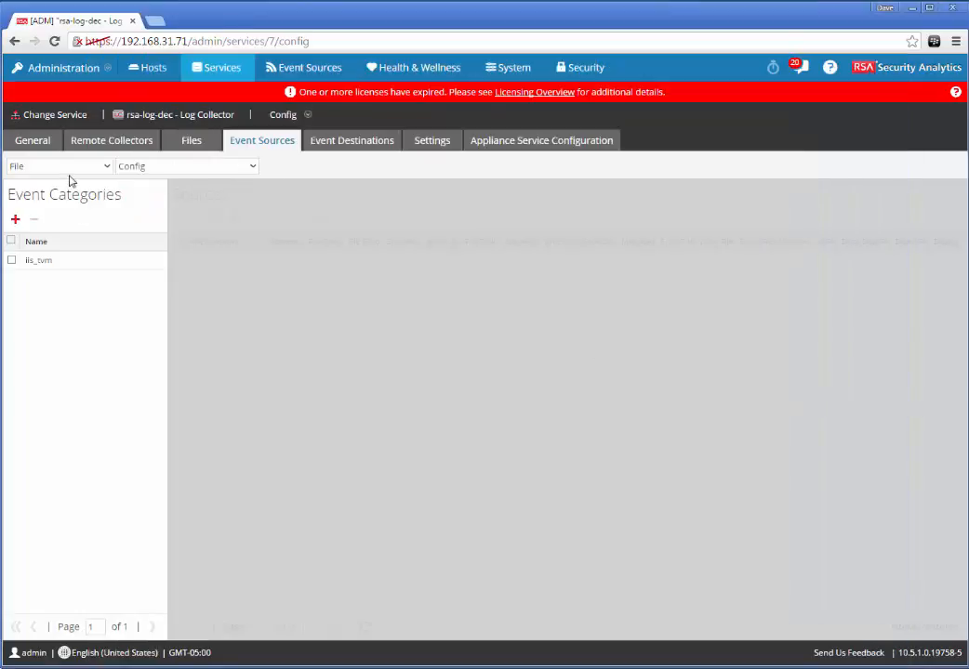
pyautogui.click(14, 219)
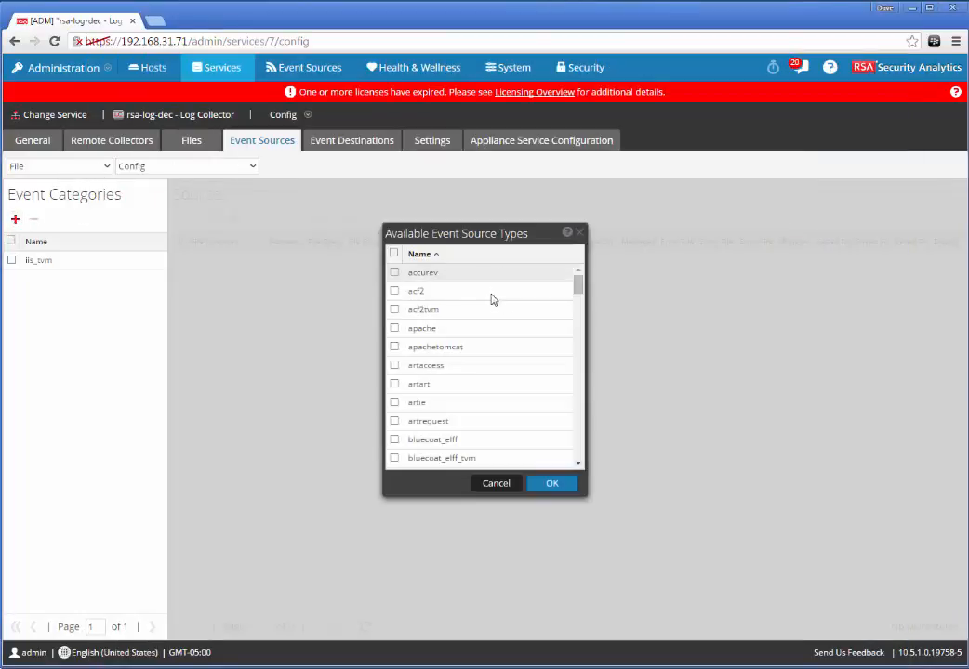
pyautogui.moveTo(577, 292); pyautogui.dragTo(575, 454)
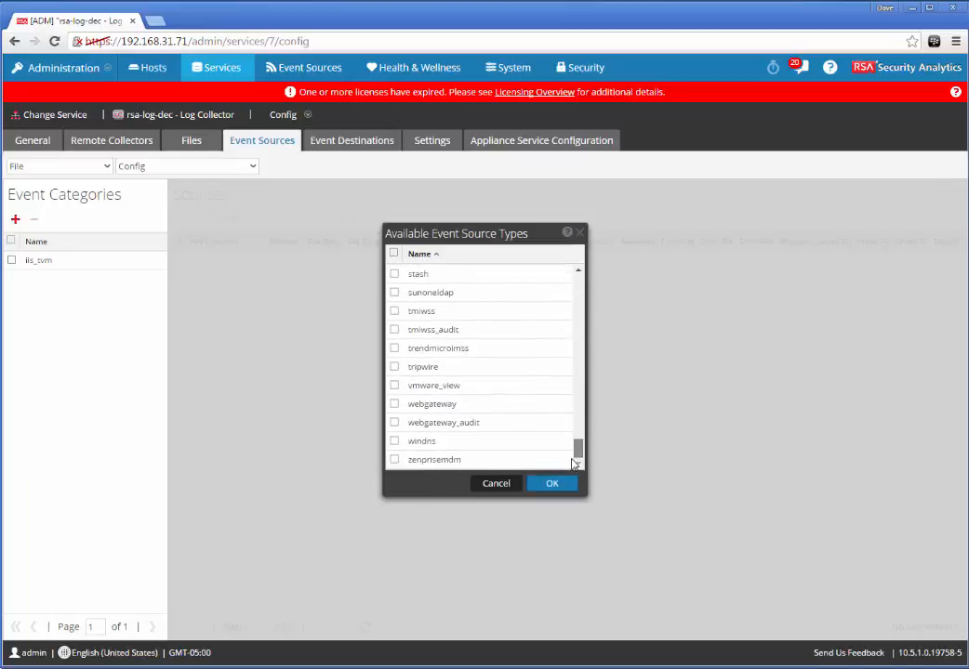
pyautogui.click(496, 485)
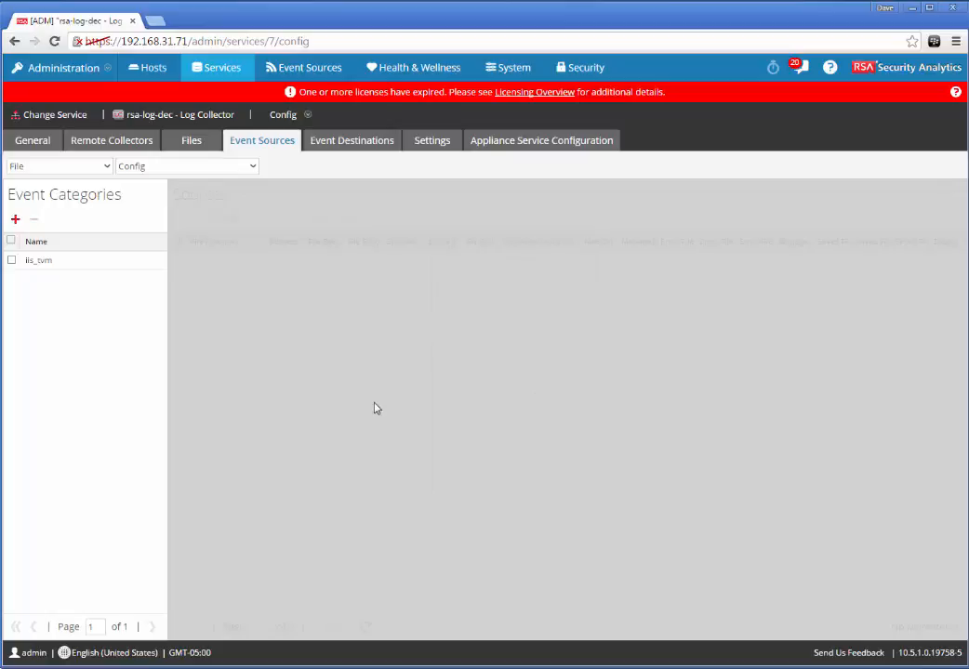
# - Switch to WinSCP, open the remote sap.xml file and examine its name, type, pretty name, description and device entries
pyautogui.hotkey('alt', 'Tab')
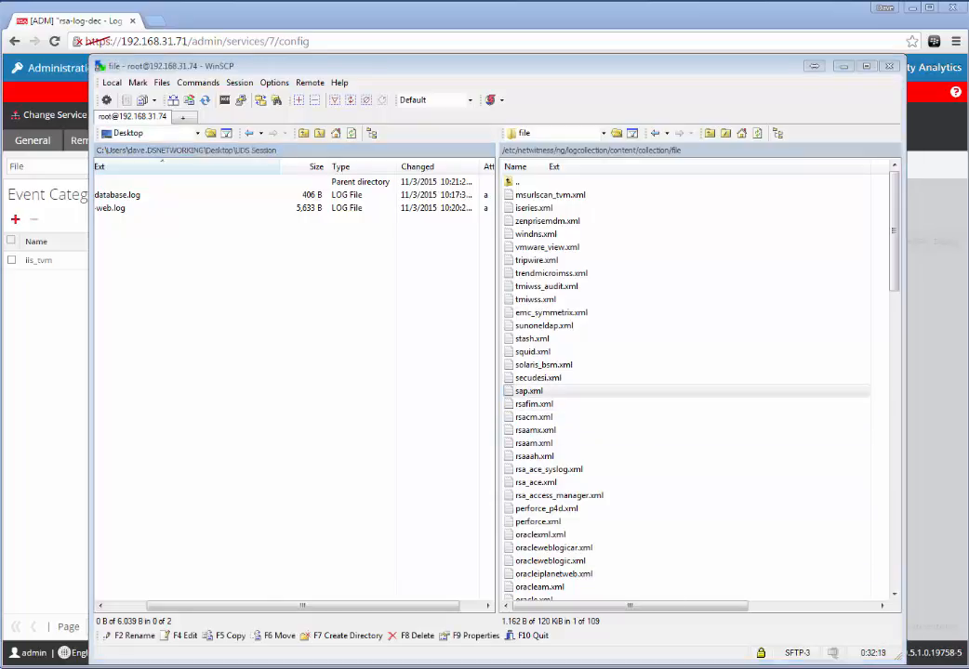
pyautogui.click(533, 392)
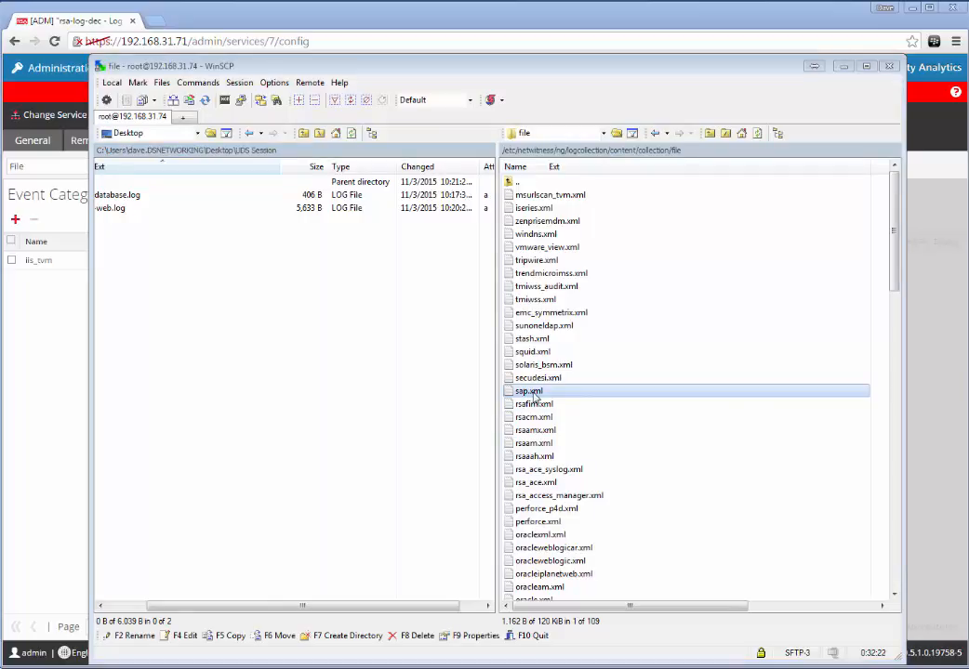
pyautogui.doubleClick(532, 391)
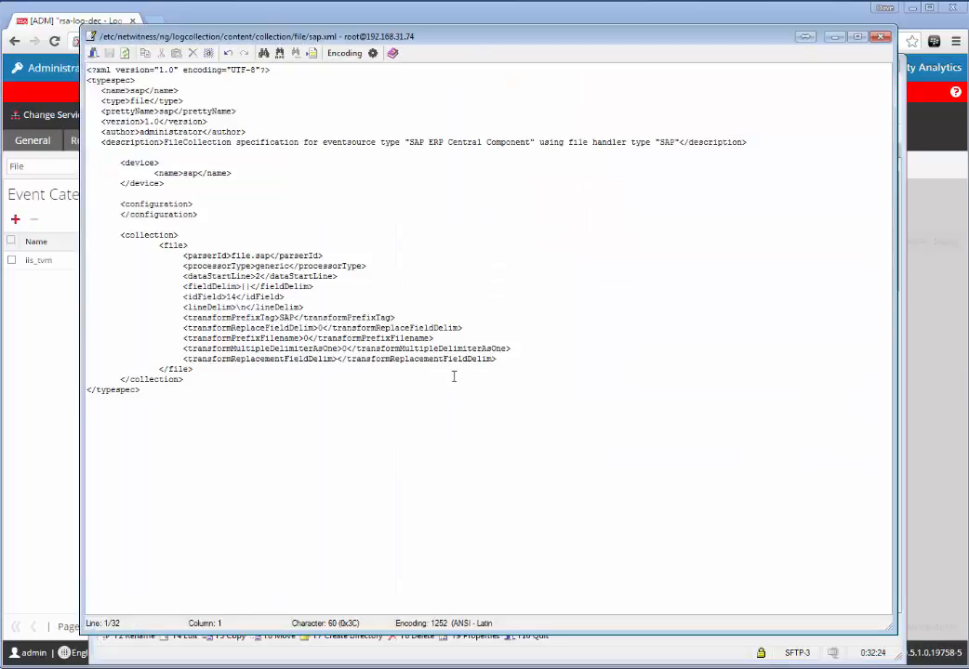
pyautogui.click(133, 90)
pyautogui.doubleClick(140, 100)
pyautogui.moveTo(158, 111); pyautogui.dragTo(679, 142)
pyautogui.click(154, 143)
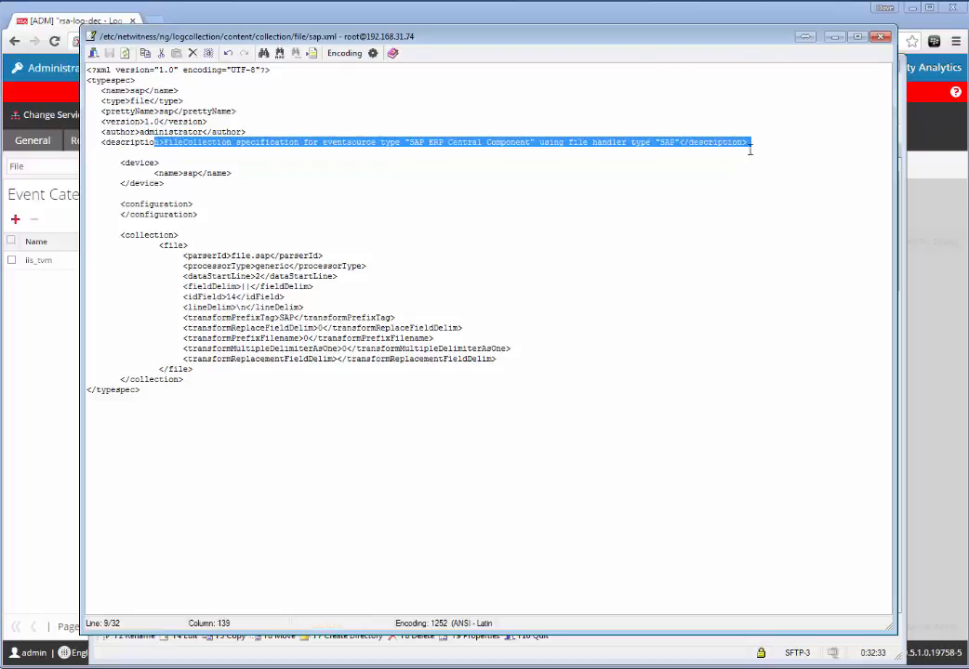
pyautogui.click(225, 181)
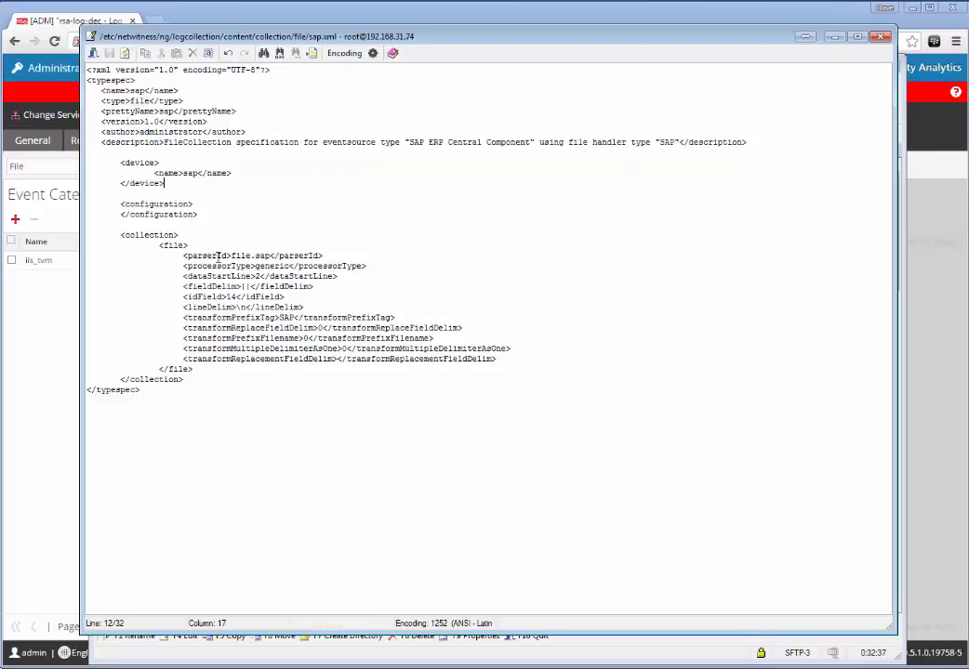
# - Examine sap.xml's collection settings from parser ID and data start line to delimiters and transform tags, and close the file
pyautogui.moveTo(232, 255); pyautogui.dragTo(289, 268)
pyautogui.doubleClick(258, 276)
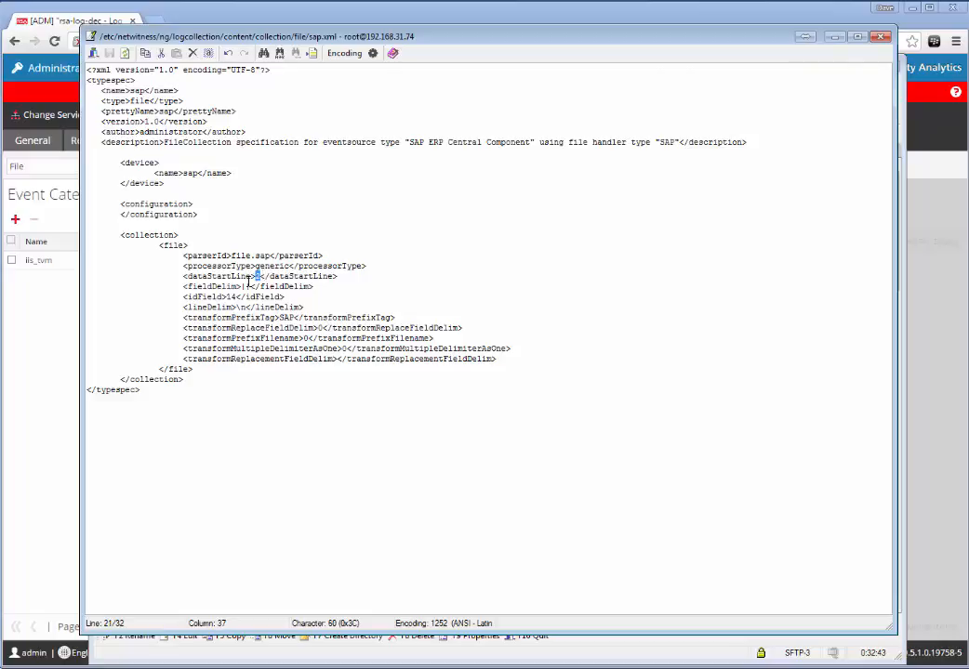
pyautogui.doubleClick(244, 286)
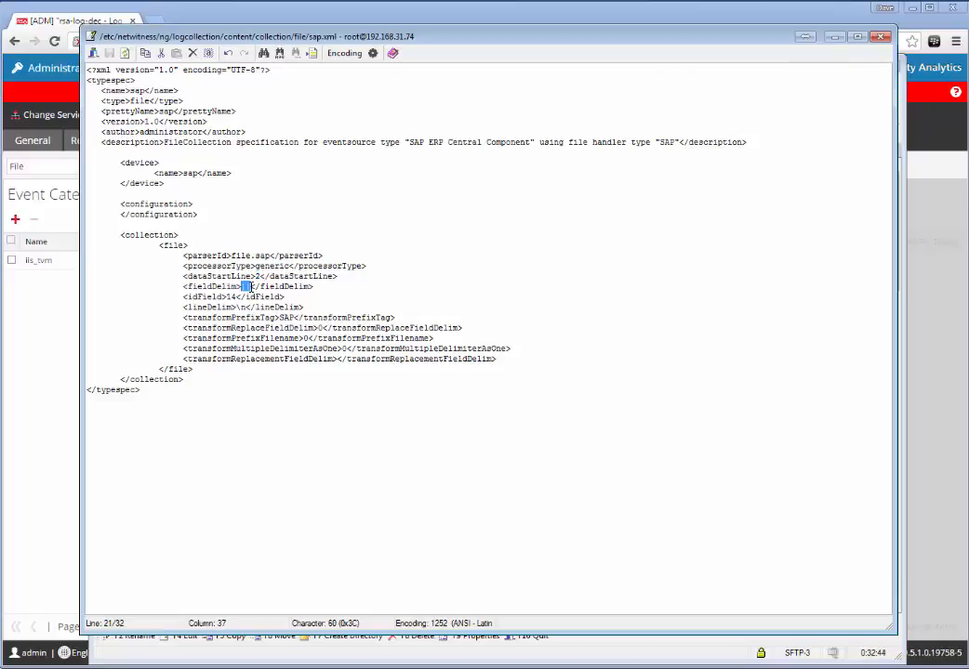
pyautogui.doubleClick(232, 296)
pyautogui.doubleClick(240, 306)
pyautogui.doubleClick(284, 318)
pyautogui.doubleClick(317, 328)
pyautogui.click(880, 36)
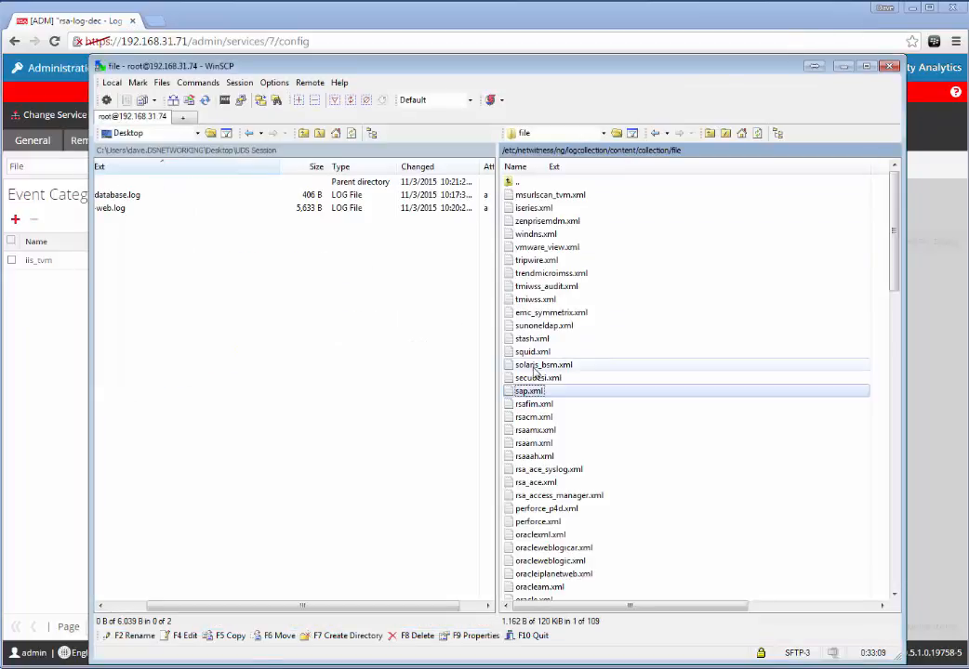
# - Download sap.xml from the remote file collection folder into the local UDS Session folder
pyautogui.moveTo(528, 390); pyautogui.dragTo(276, 291)
pyautogui.press('Return')
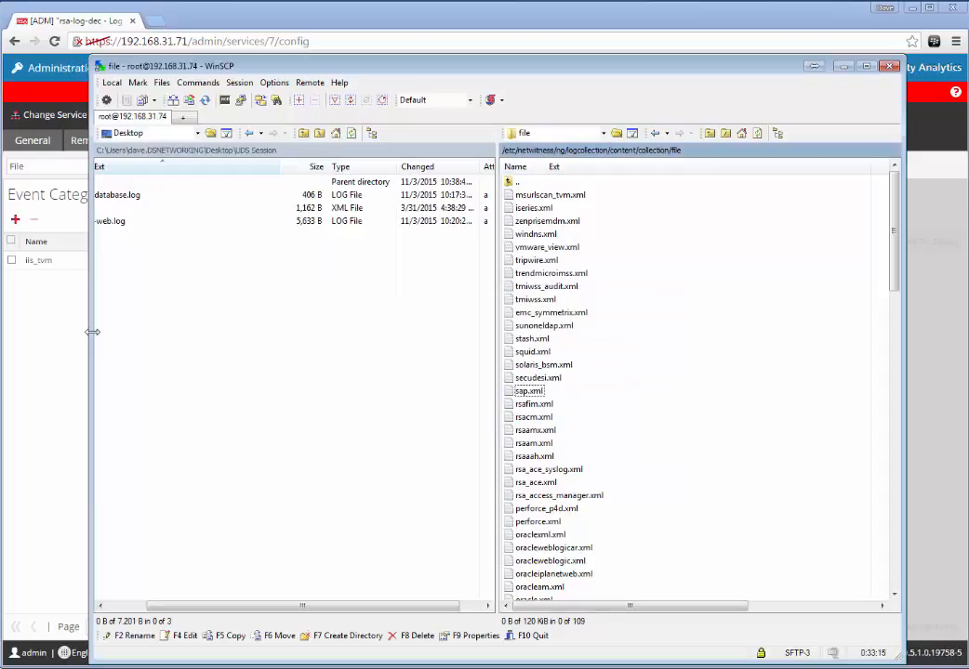
pyautogui.moveTo(91, 333); pyautogui.dragTo(23, 331)
pyautogui.moveTo(260, 605); pyautogui.dragTo(223, 605)
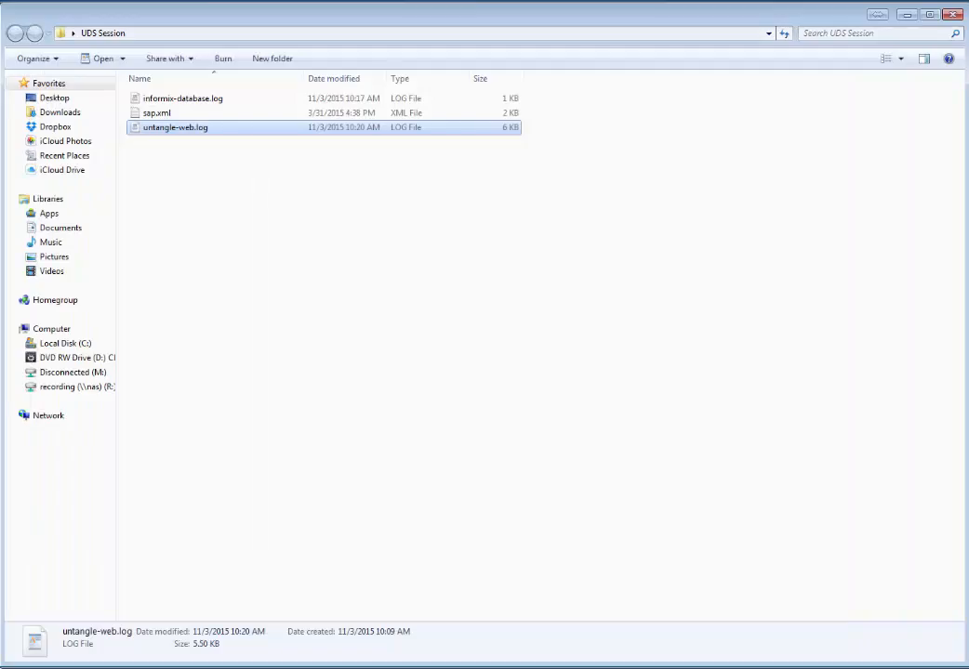
# - Rename the downloaded sap.xml in the UDS Session folder as untangle.xml
pyautogui.click(158, 115)
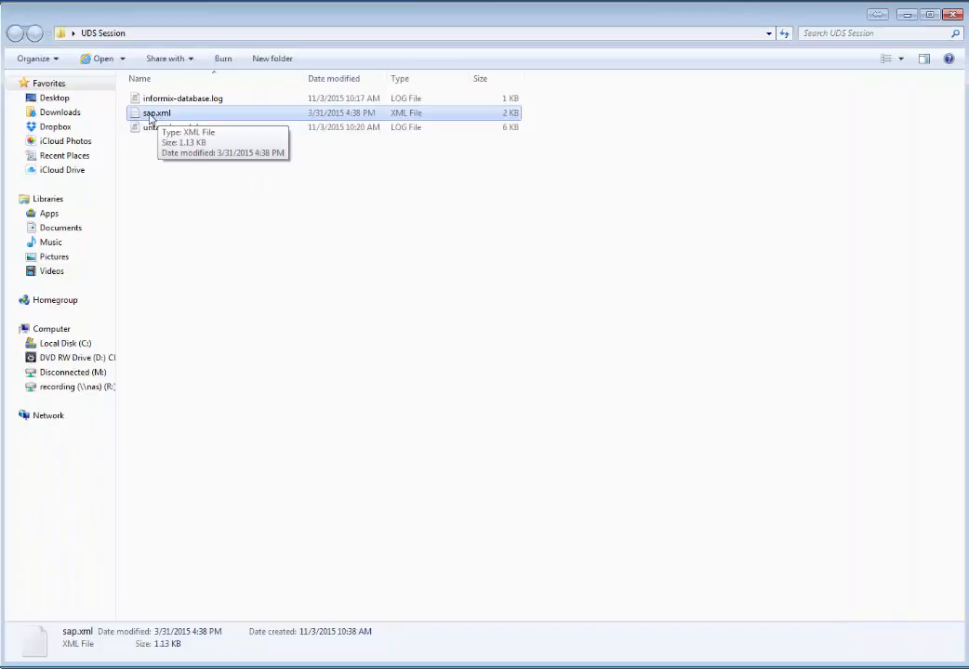
pyautogui.click(153, 113)
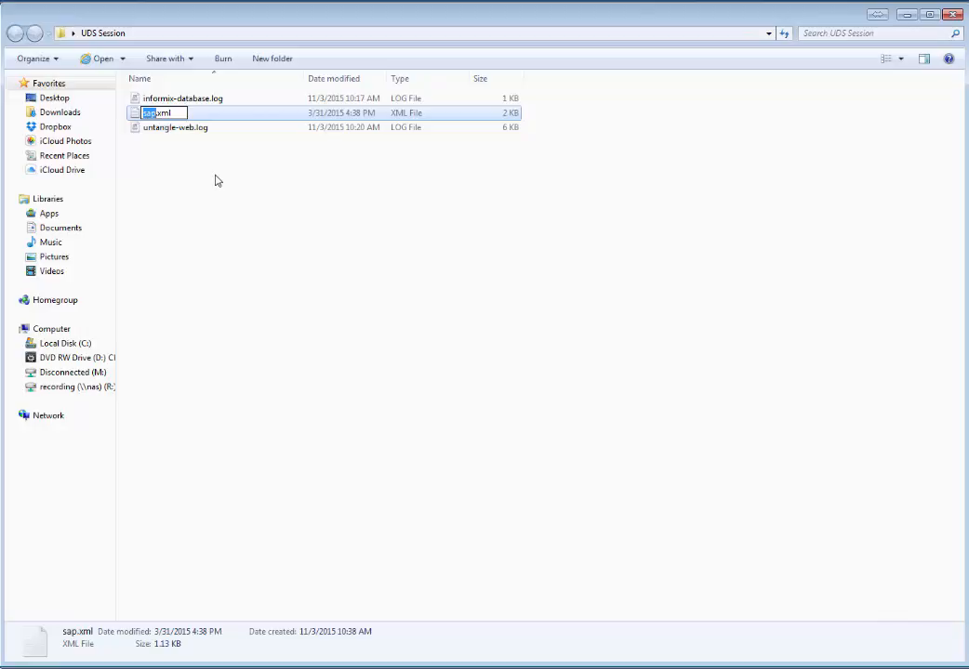
pyautogui.write('untang')
pyautogui.write('le')
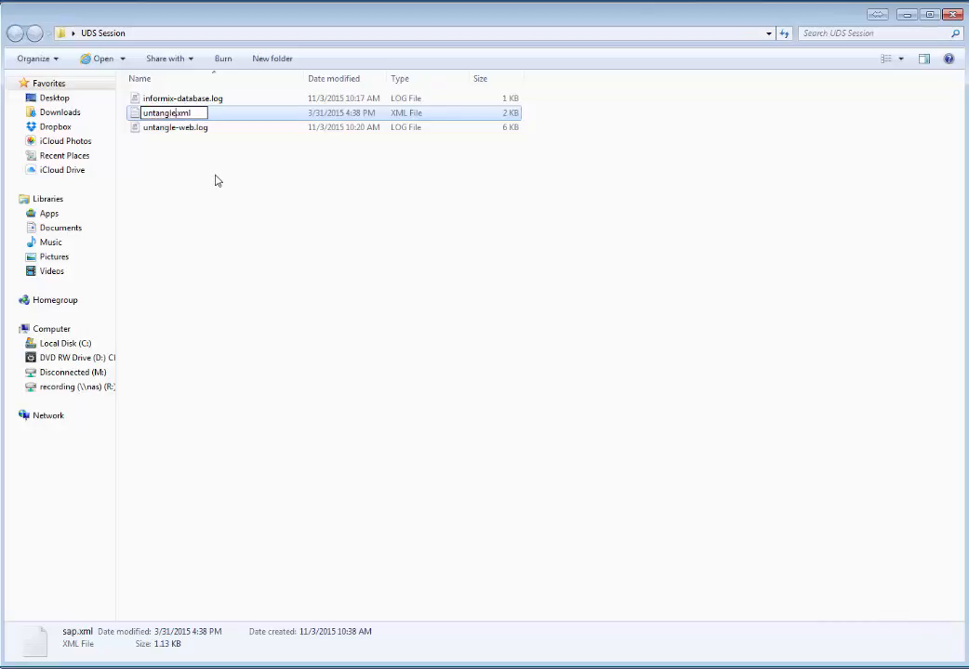
pyautogui.click(213, 182)
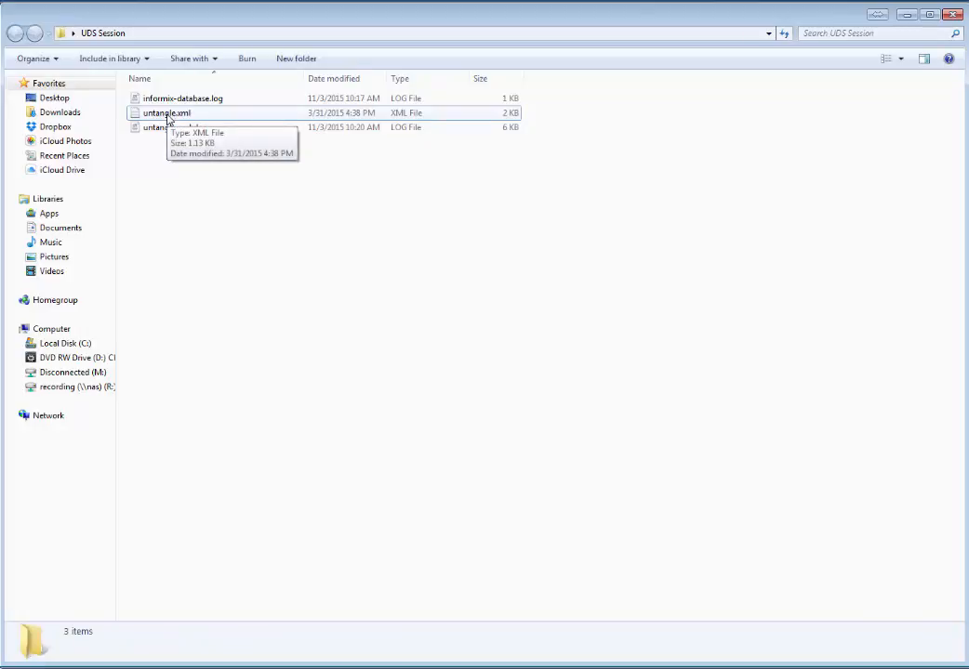
# - Open untangle-web.log in Notepad++ and examine the first entry's date, time, IP address and TCP_MISS fields
pyautogui.rightClick(163, 132)
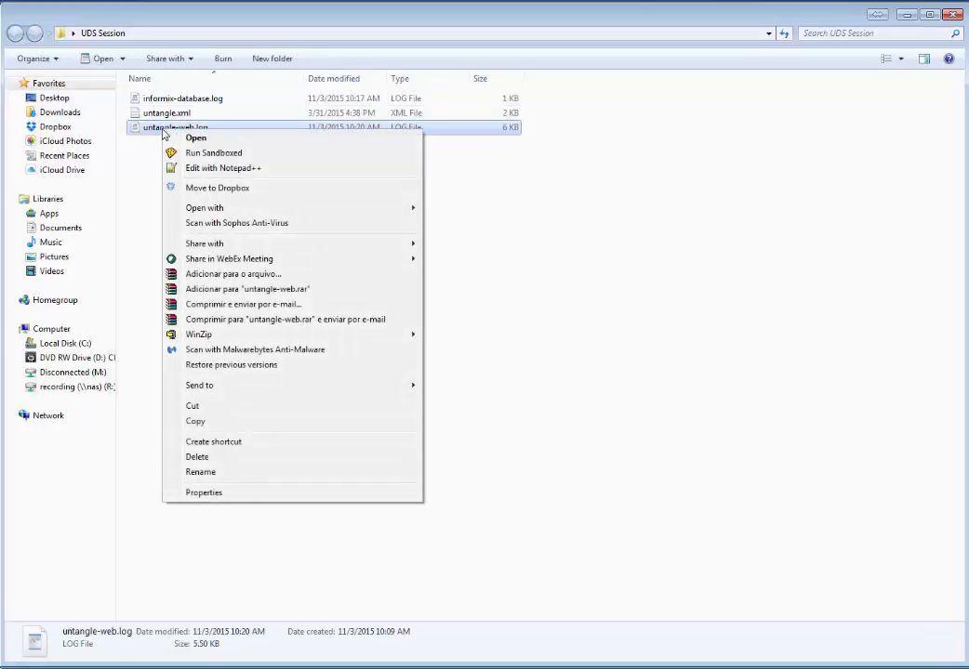
pyautogui.click(198, 171)
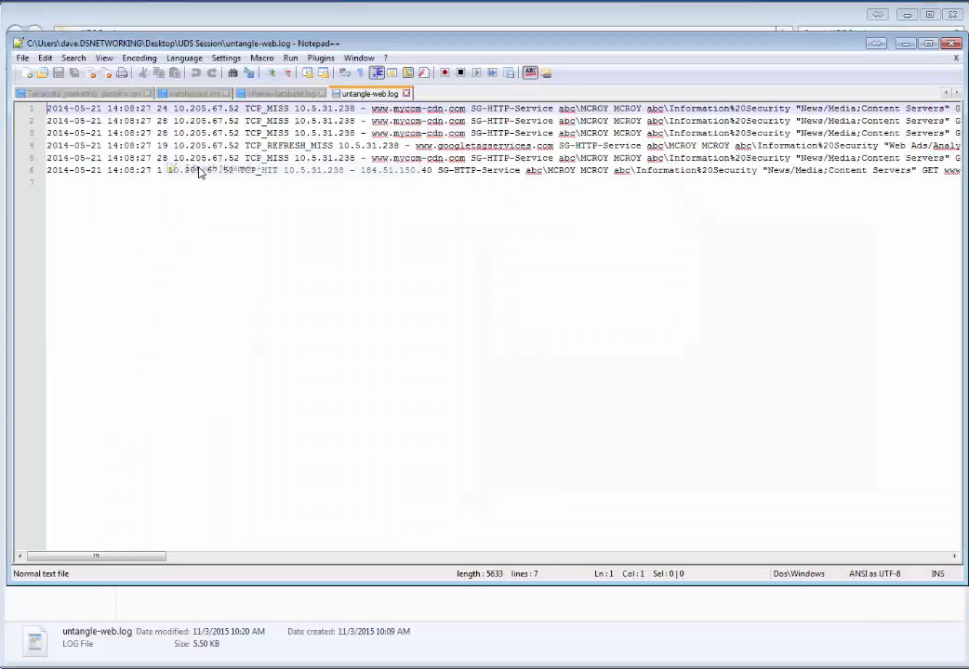
pyautogui.moveTo(349, 44); pyautogui.dragTo(367, 209)
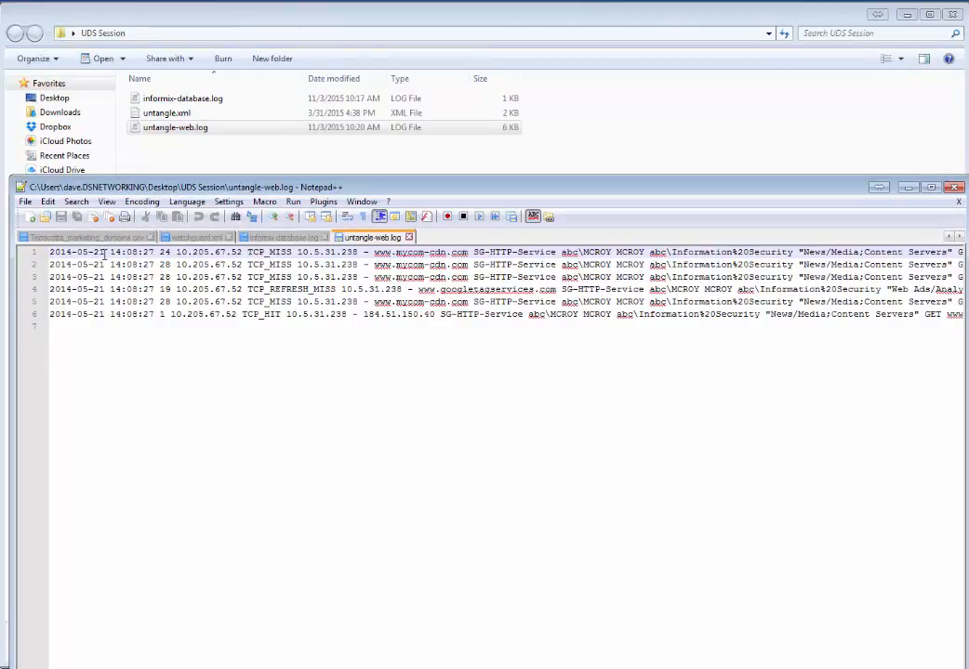
pyautogui.moveTo(105, 253); pyautogui.dragTo(168, 253)
pyautogui.click(179, 252)
pyautogui.click(242, 253)
pyautogui.moveTo(249, 252); pyautogui.dragTo(294, 252)
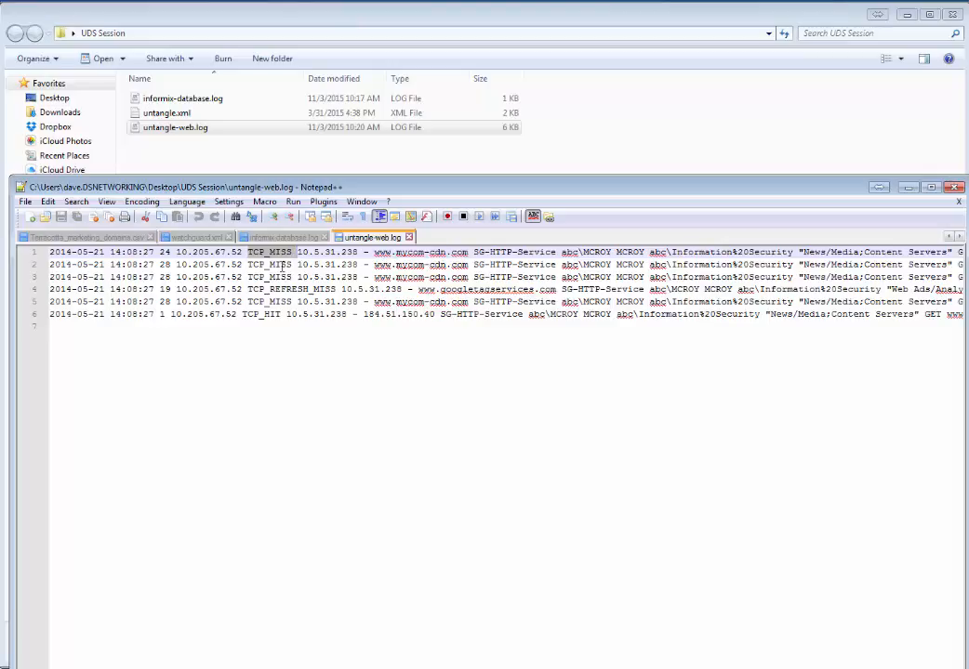
# - Open untangle.xml from the UDS Session folder in Notepad++ and reposition the window so the whole definition is in view
pyautogui.click(167, 116)
pyautogui.rightClick(167, 115)
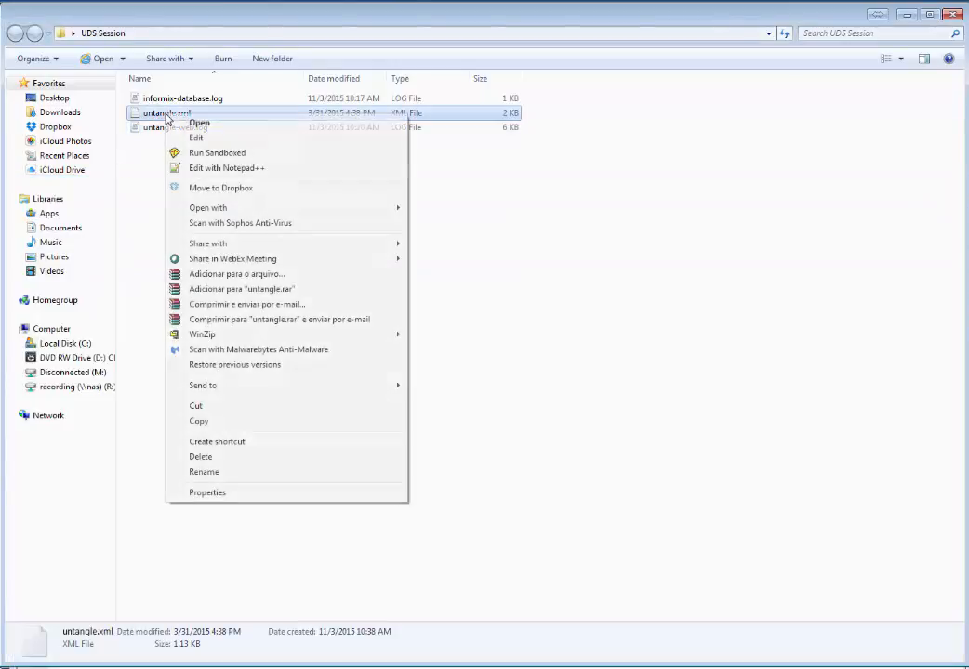
pyautogui.click(186, 166)
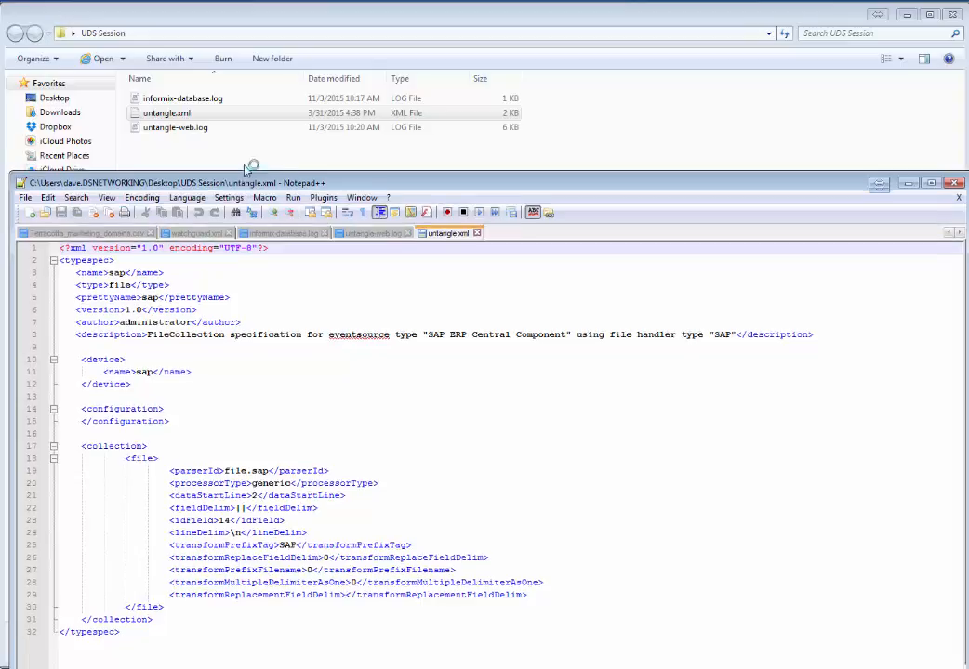
pyautogui.moveTo(247, 188); pyautogui.dragTo(247, 73)
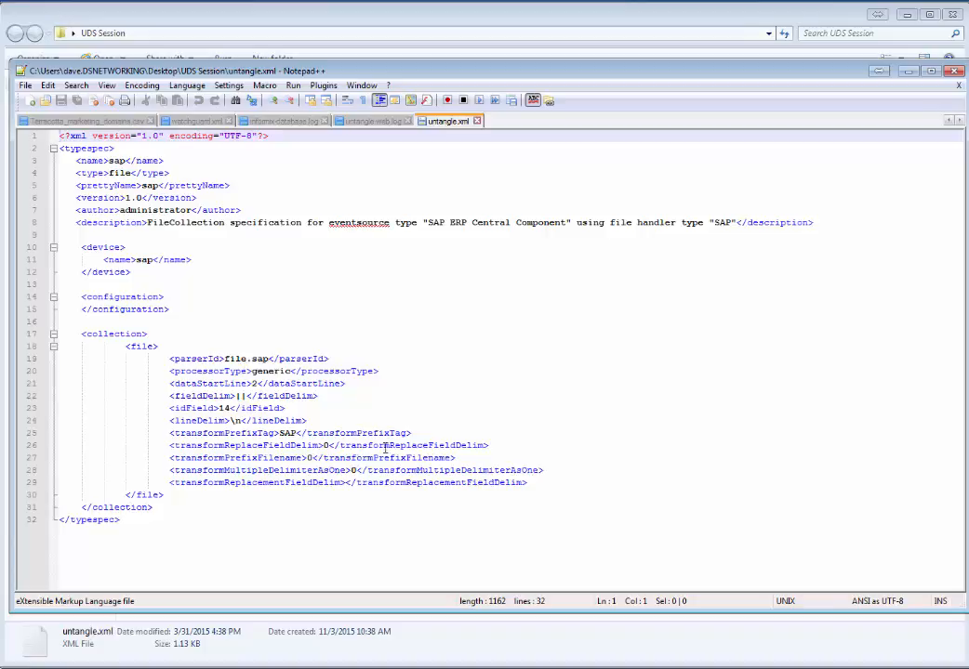
# - Replace all occurrences of "sap" with "untangle" in untangle.xml and remove "ERP Central Component" from the description
pyautogui.click(76, 84)
pyautogui.click(107, 228)
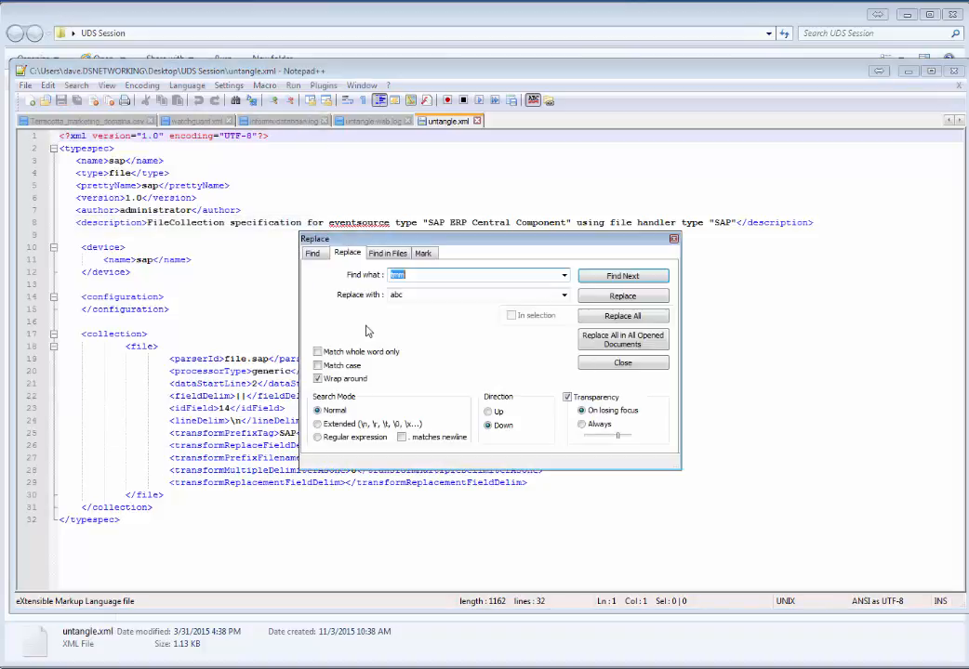
pyautogui.write('sap')
pyautogui.press('Tab')
pyautogui.write('untab')
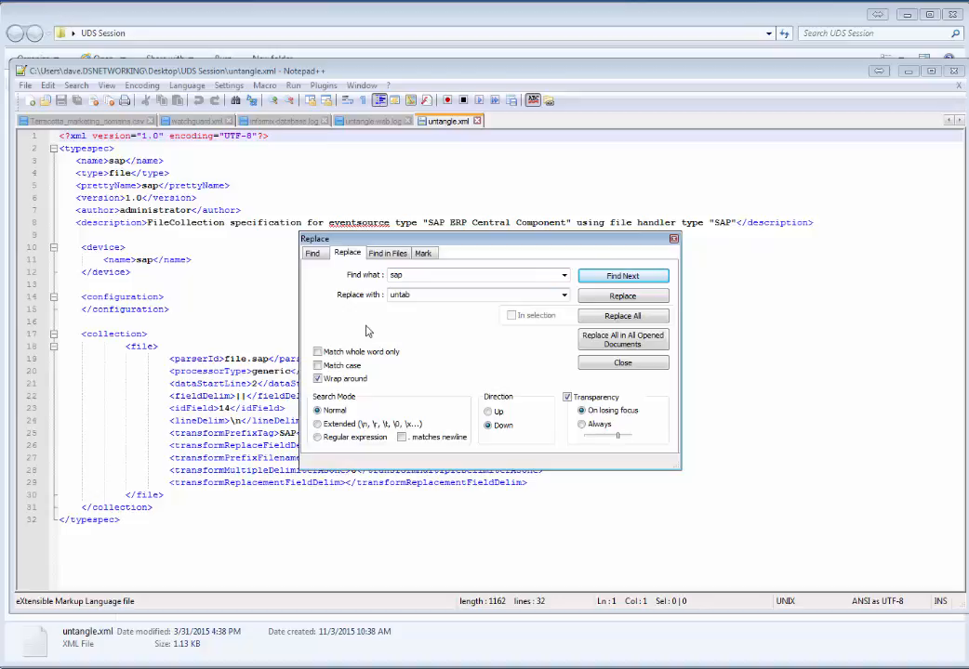
pyautogui.press('BackSpace')
pyautogui.write('ngle')
pyautogui.click(622, 315)
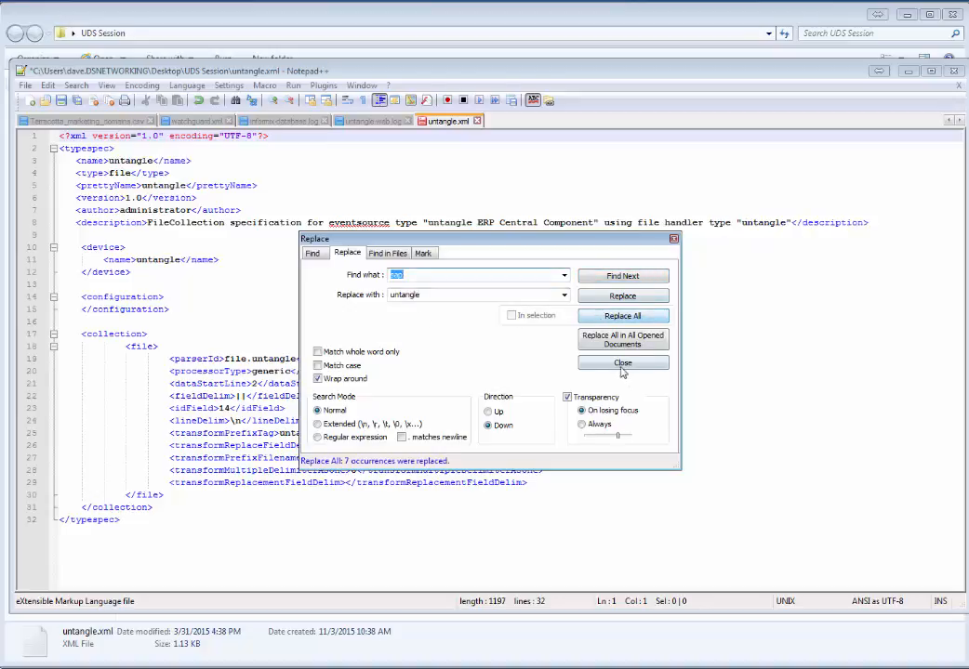
pyautogui.click(621, 366)
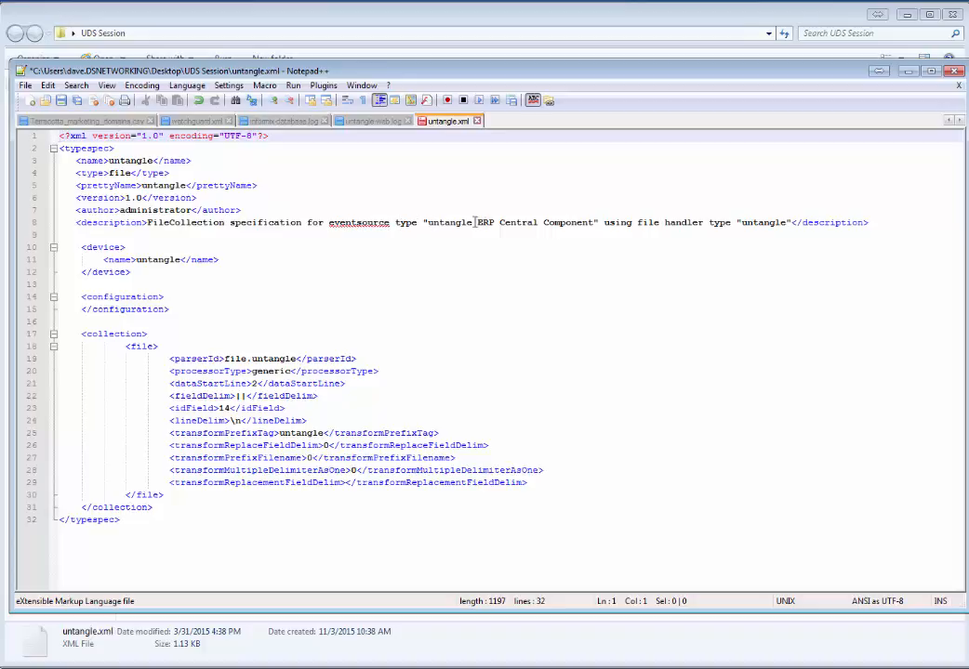
pyautogui.moveTo(475, 223); pyautogui.dragTo(592, 227)
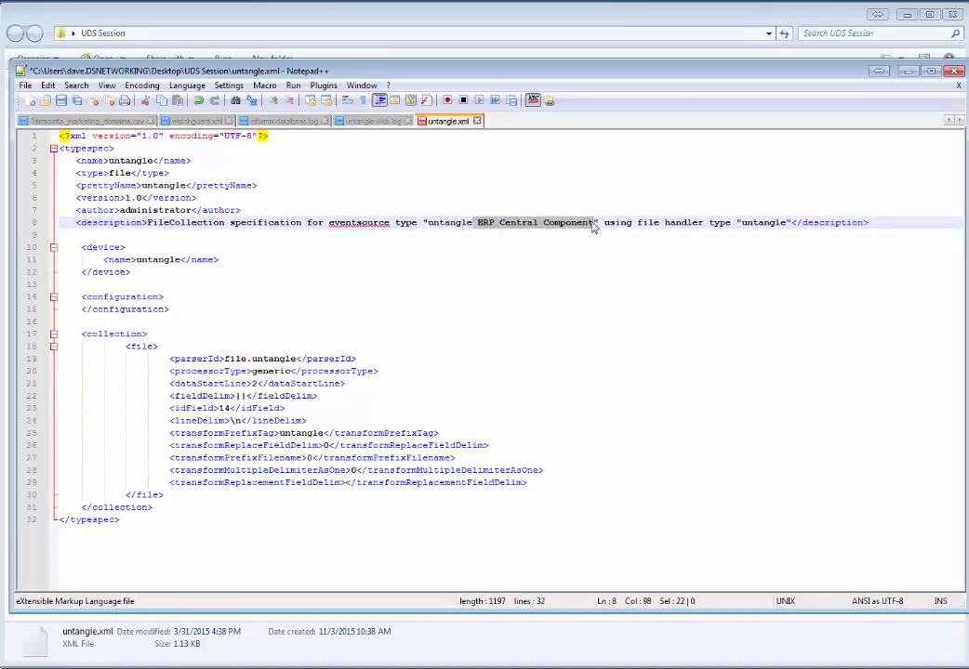
pyautogui.press('Delete')
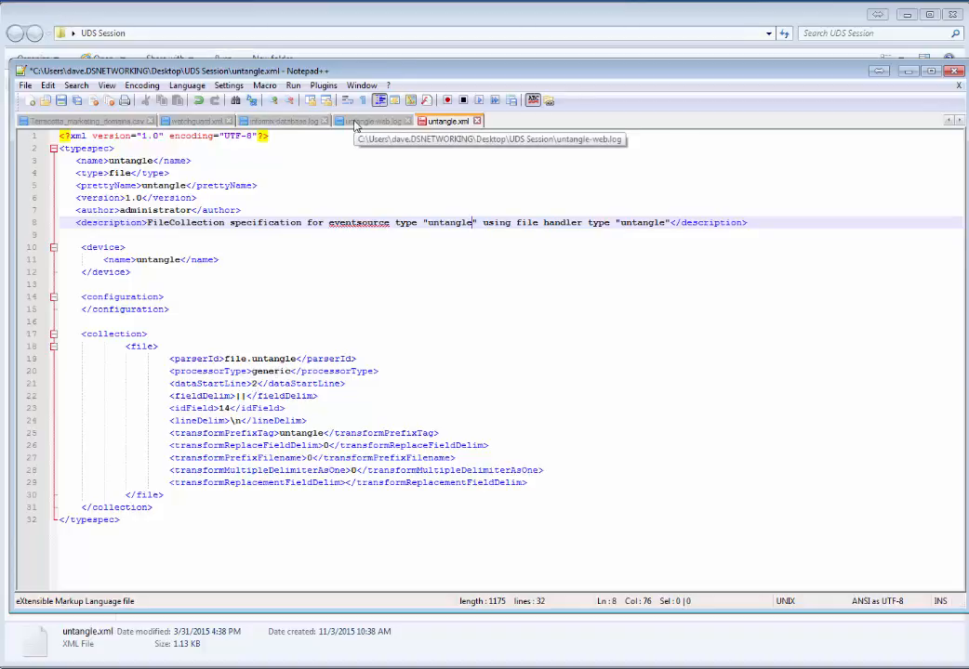
# - Check where the data begins in untangle-web.log and set dataStartLine to 1 in untangle.xml
pyautogui.click(355, 126)
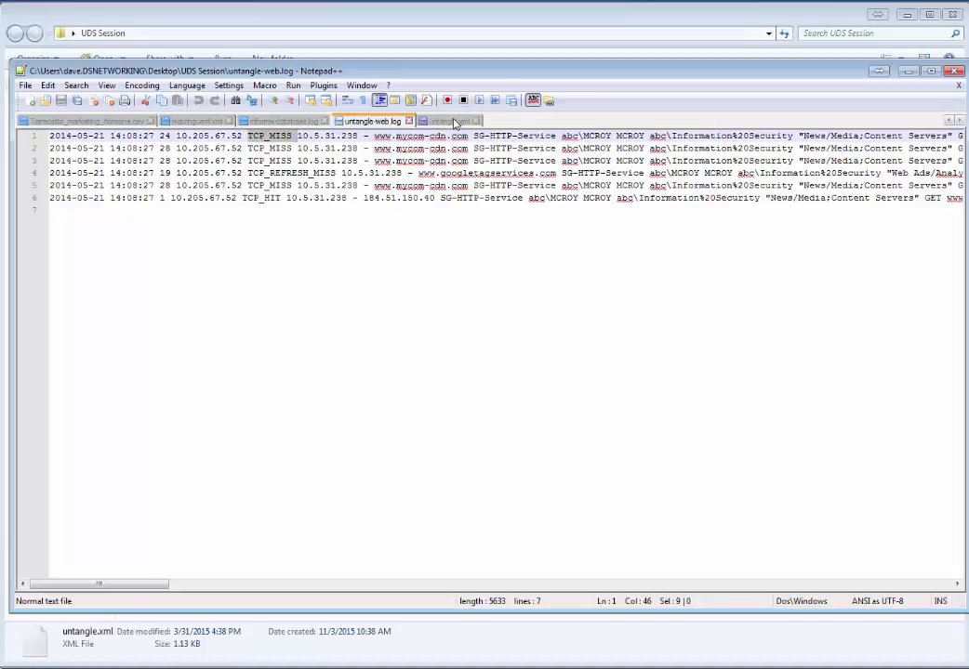
pyautogui.click(454, 122)
pyautogui.doubleClick(253, 383)
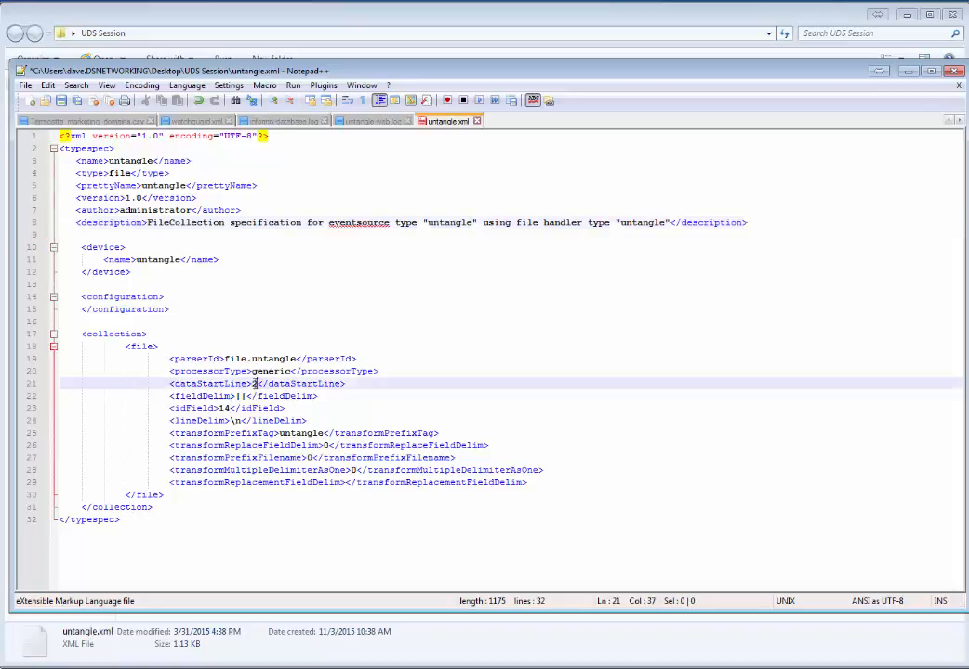
pyautogui.write('1')
# - Check how fields are separated in untangle-web.log and set fieldDelim to 0x20 in untangle.xml
pyautogui.click(370, 122)
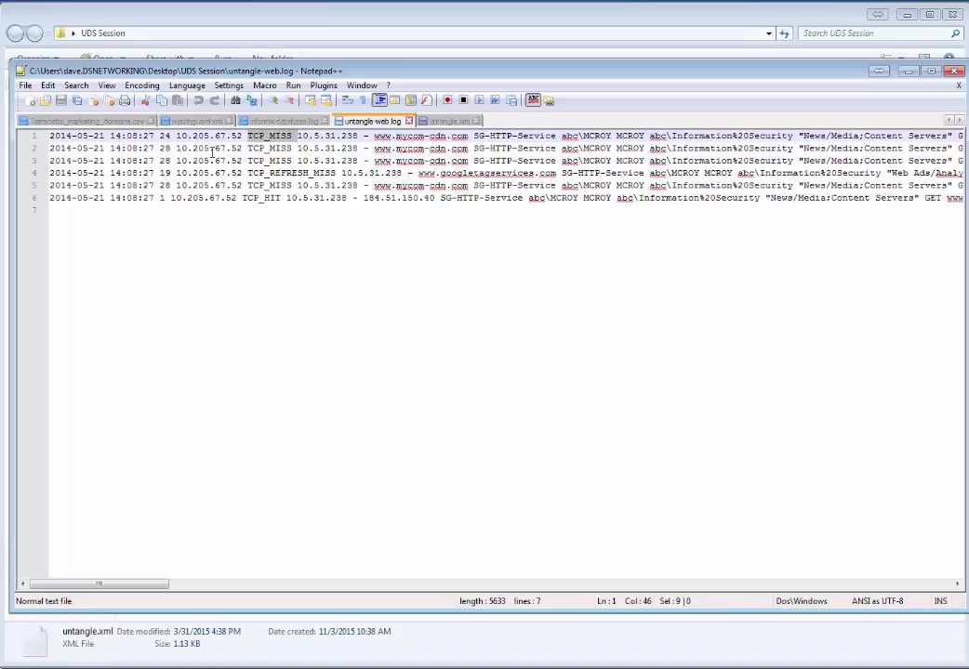
pyautogui.click(448, 121)
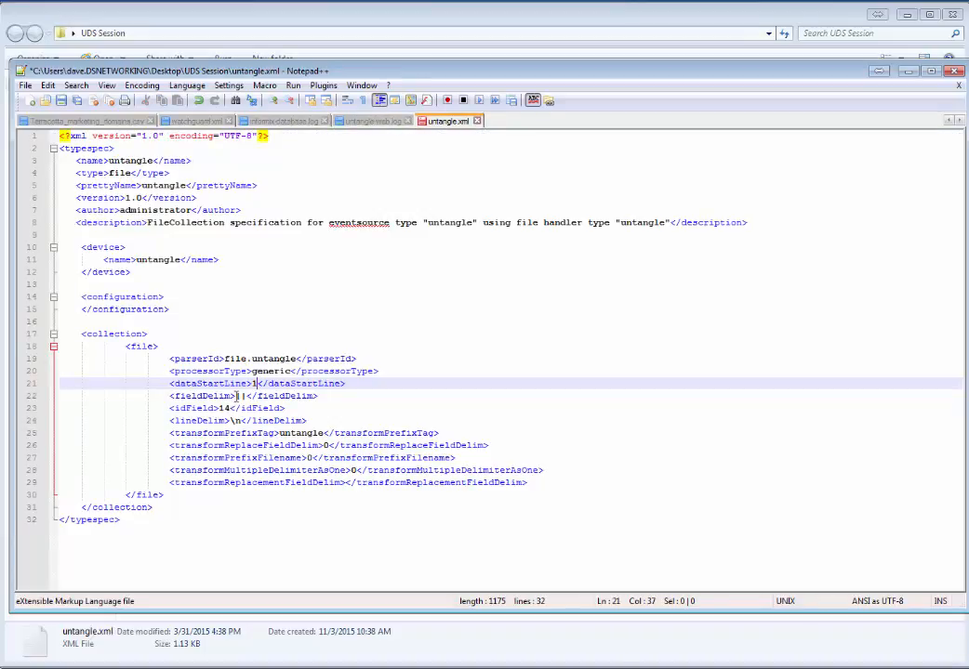
pyautogui.doubleClick(240, 396)
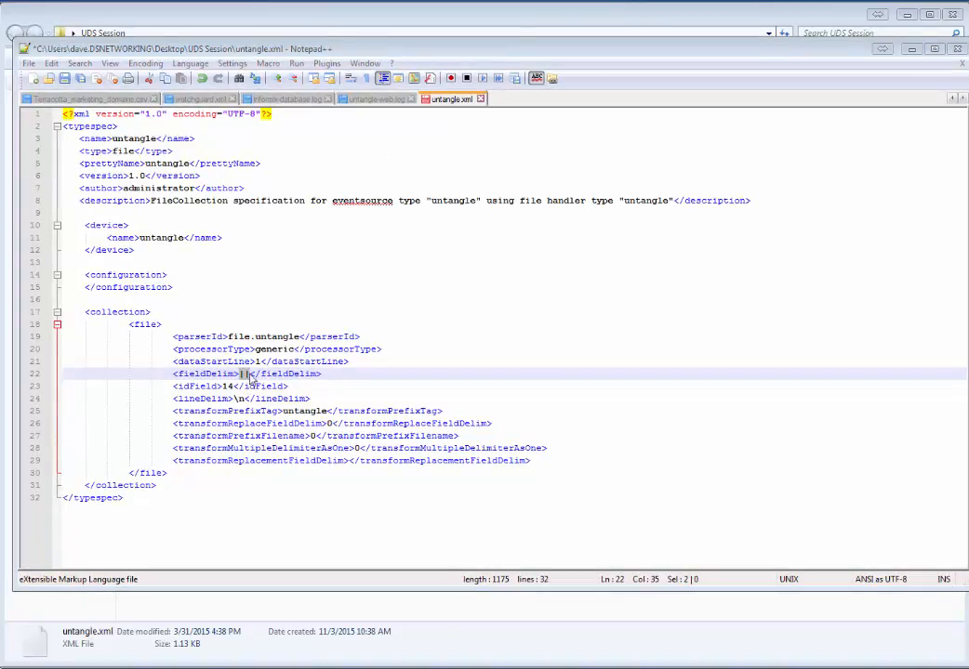
pyautogui.click(250, 377)
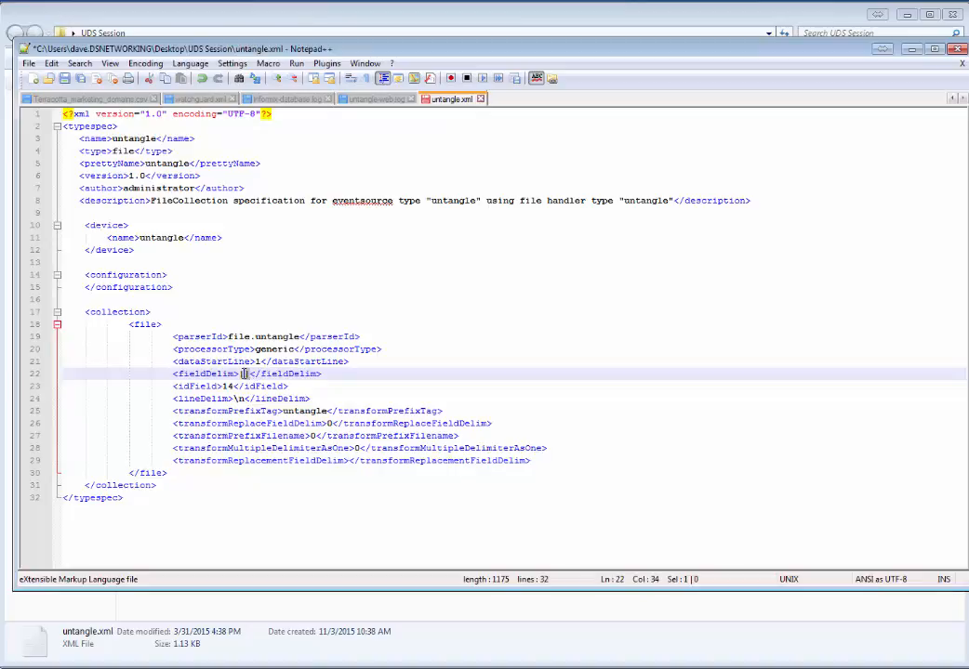
pyautogui.moveTo(249, 377); pyautogui.dragTo(240, 376)
pyautogui.write('0x20')
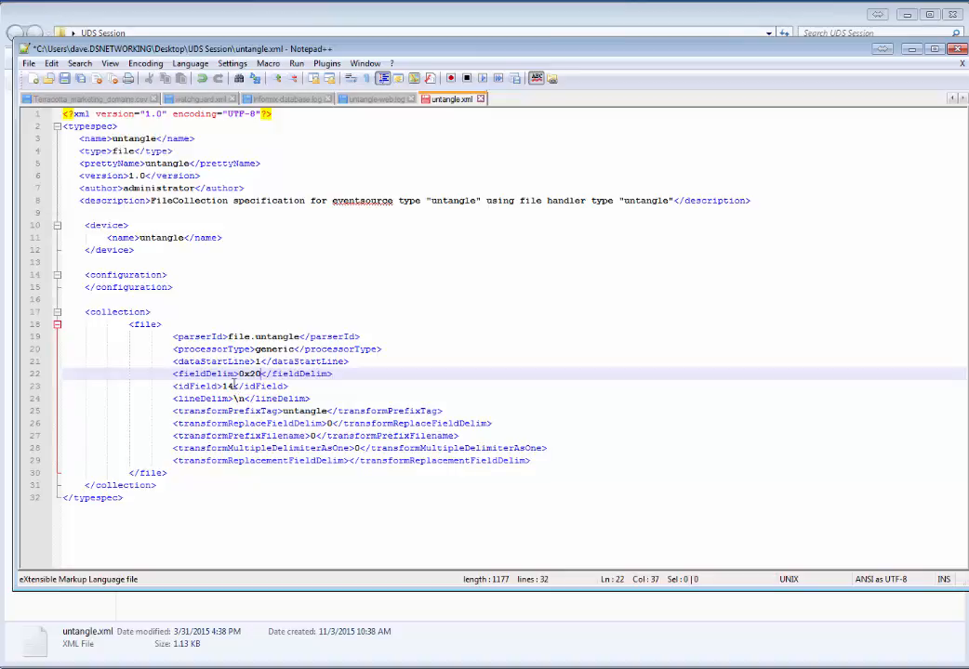
# - Count the fields up to the first IP address after the timestamp in untangle-web.log and set idField to 5 in untangle.xml
pyautogui.click(377, 100)
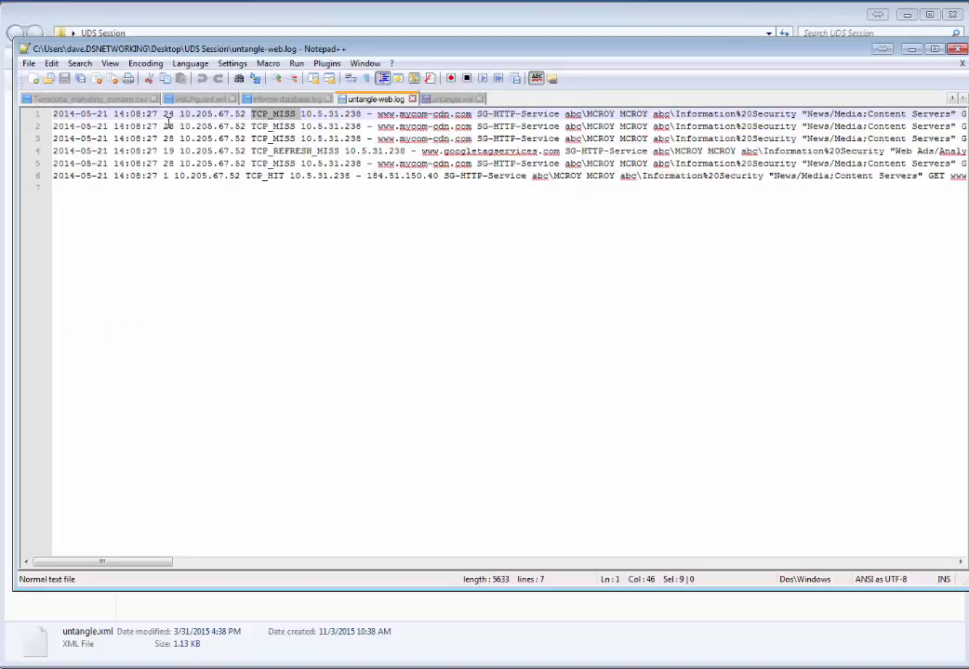
pyautogui.click(51, 115)
pyautogui.moveTo(53, 114); pyautogui.dragTo(153, 114)
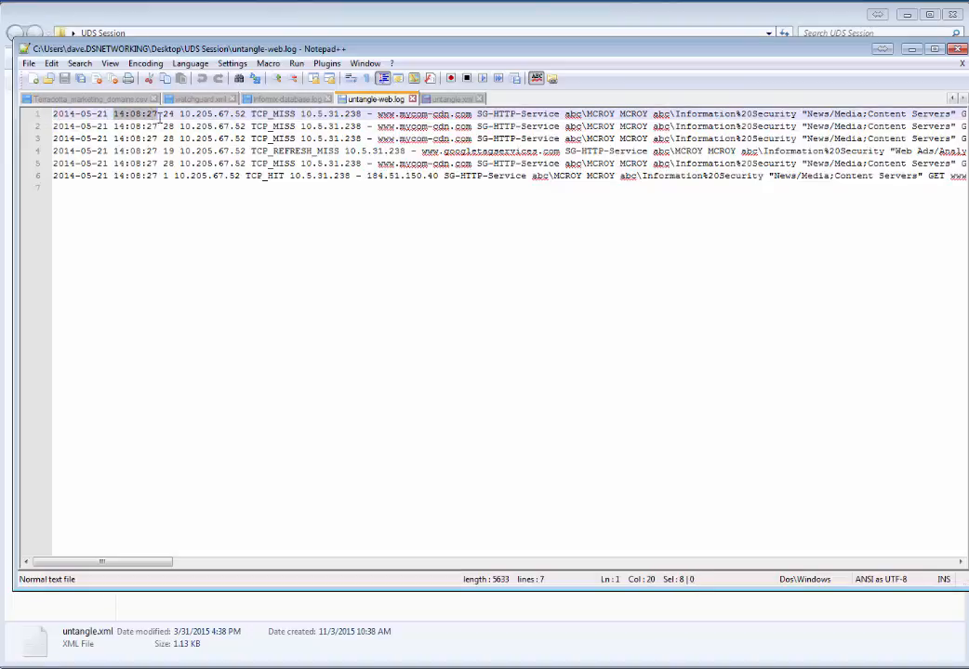
pyautogui.doubleClick(169, 114)
pyautogui.doubleClick(185, 114)
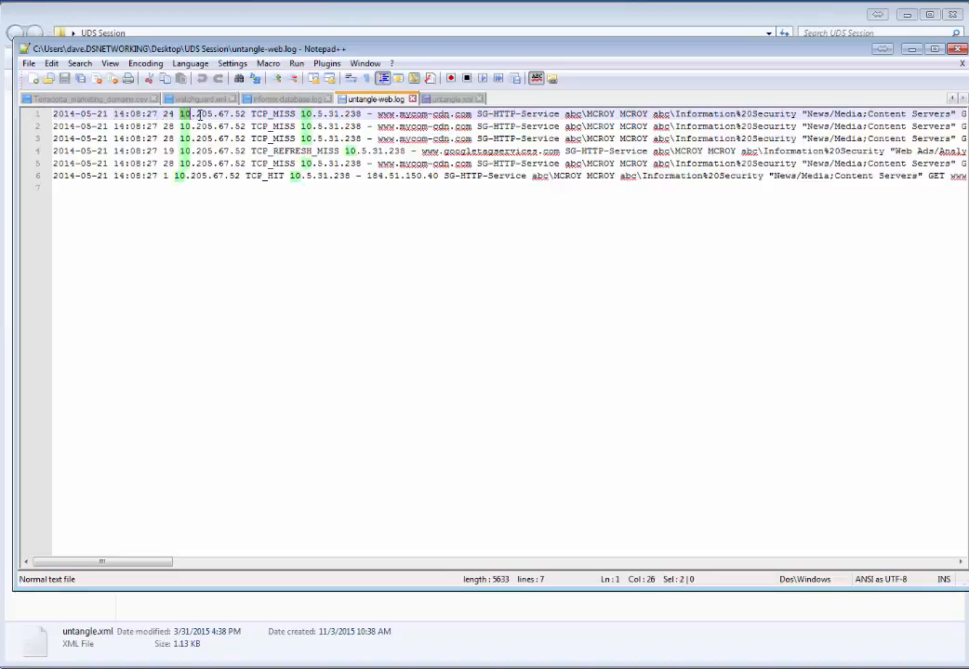
pyautogui.moveTo(185, 114); pyautogui.dragTo(253, 115)
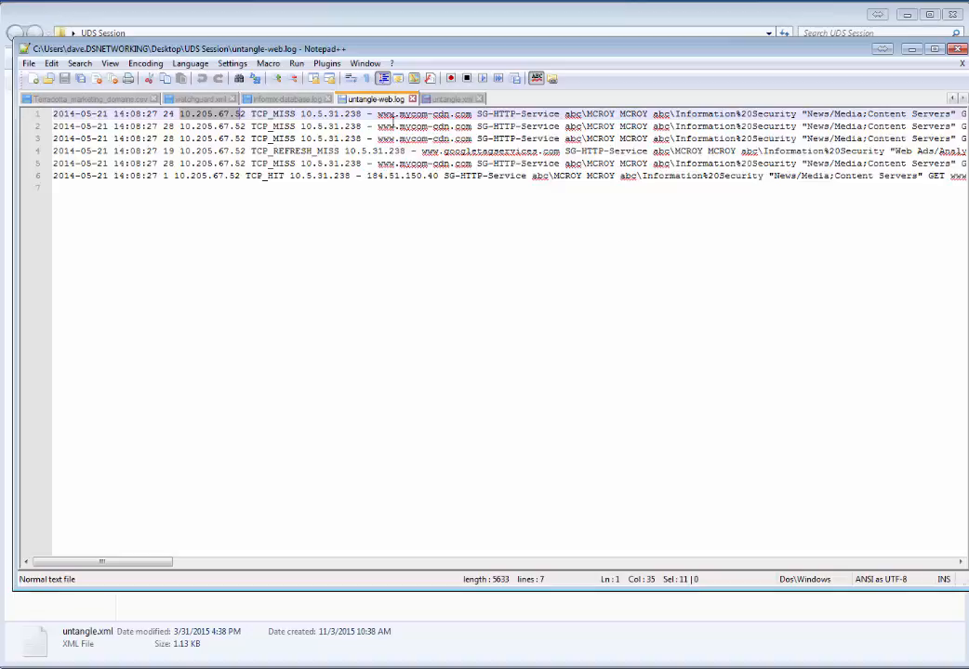
pyautogui.click(451, 98)
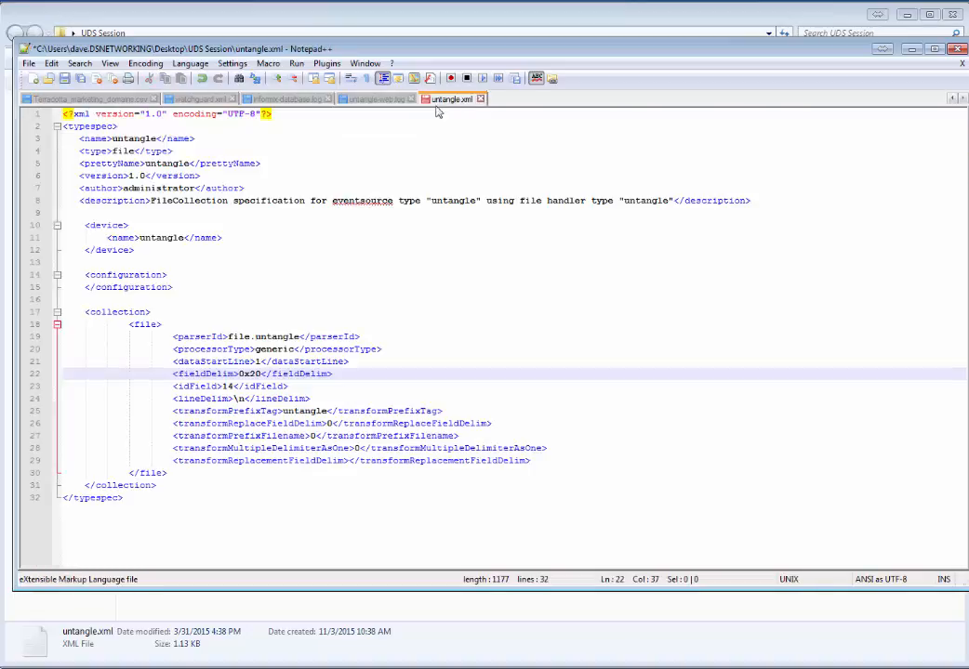
pyautogui.doubleClick(226, 387)
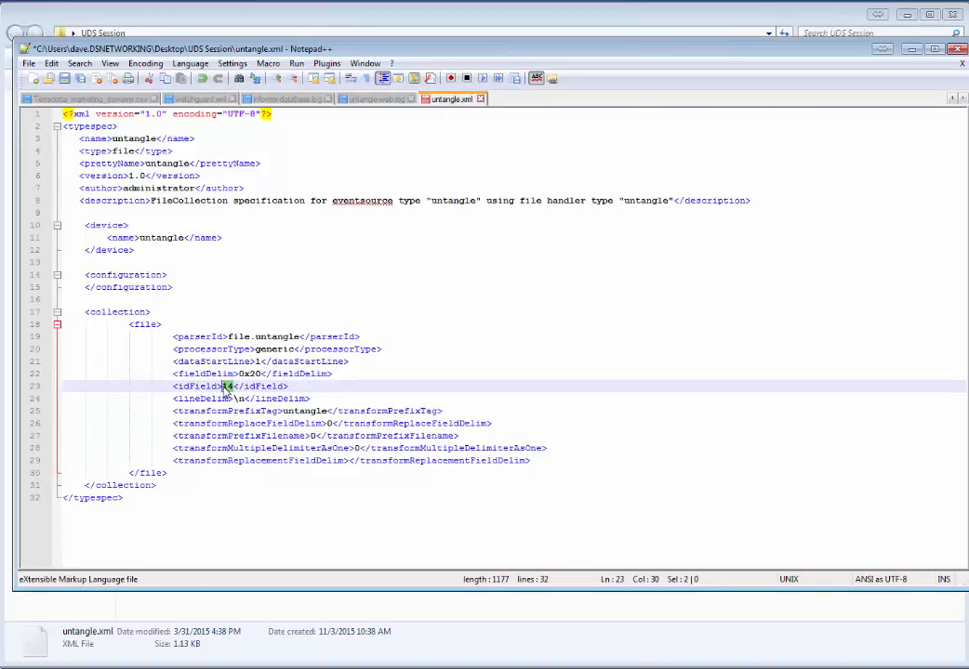
pyautogui.write('6')
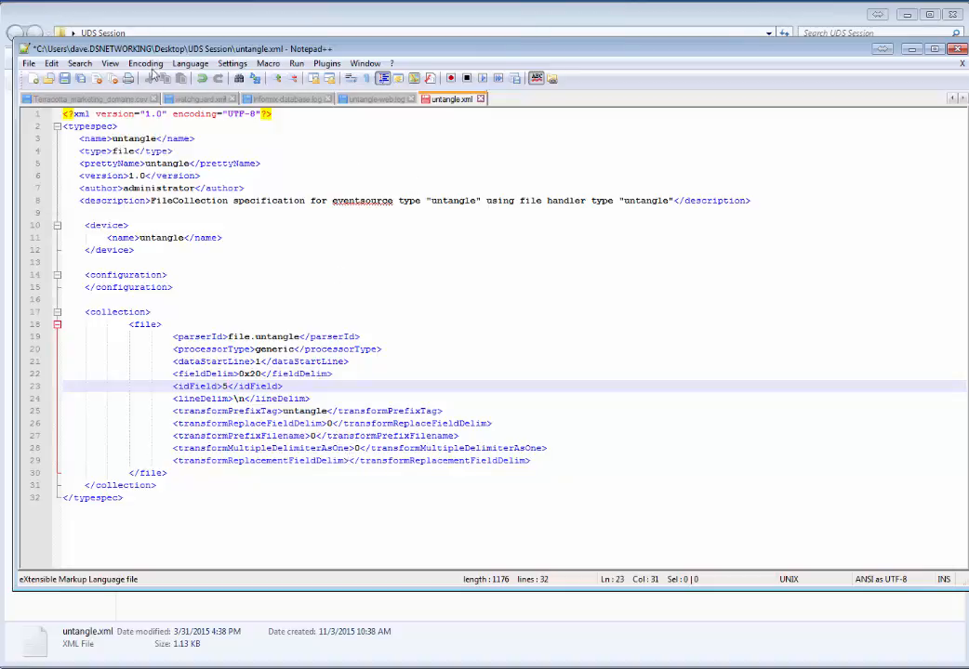
# - Save the edited untangle.xml and minimize the editor window
pyautogui.click(29, 65)
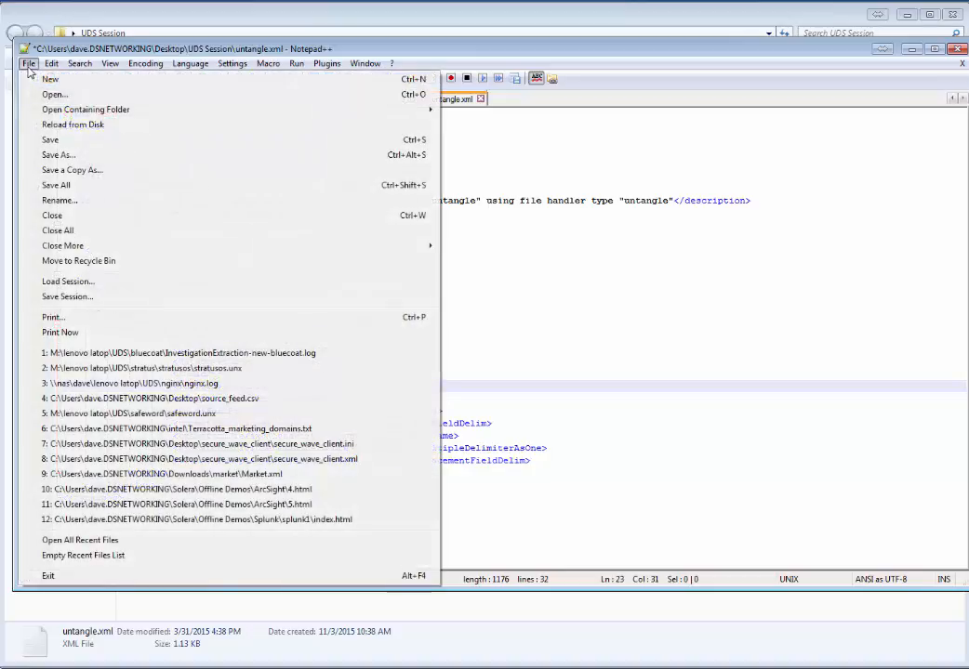
pyautogui.click(50, 139)
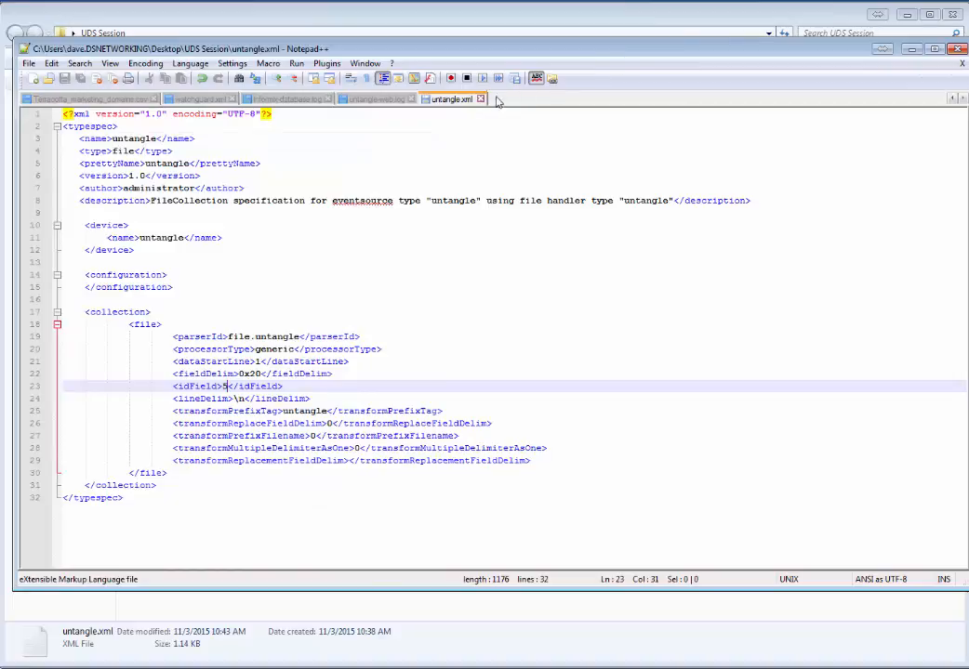
pyautogui.click(911, 49)
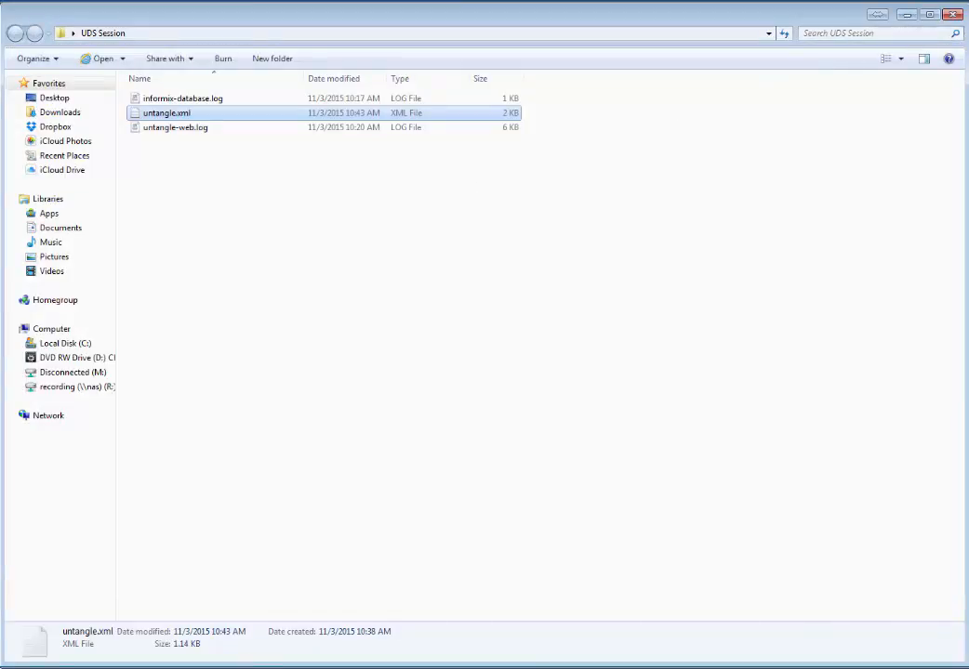
# - Switch to WinSCP, upload untangle.xml to /etc/netwitness/ng/logcollection/content/collection/file, and look through the remote file list
pyautogui.hotkey('alt', 'Tab')
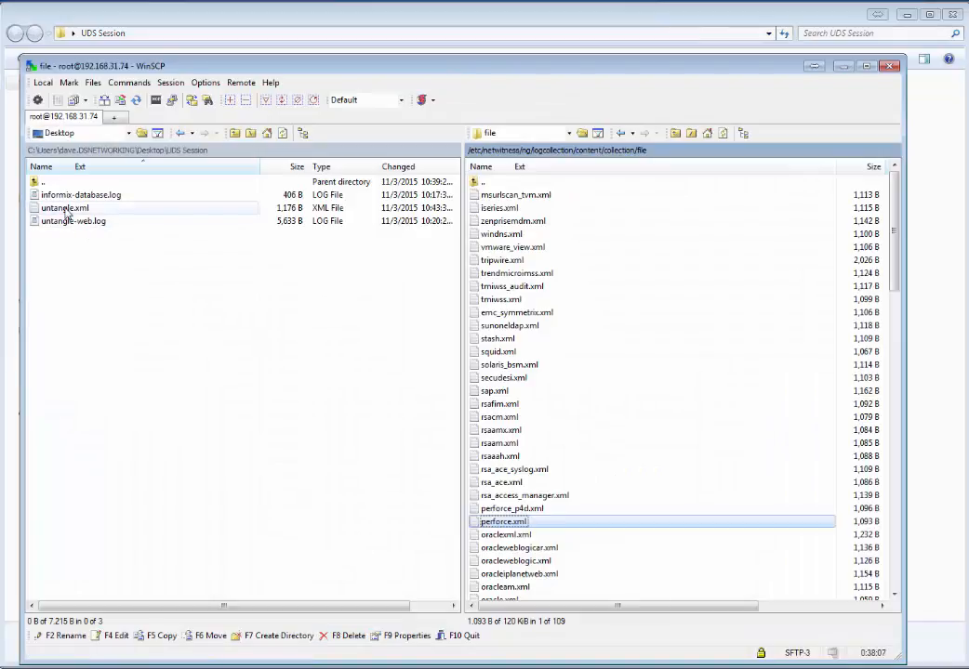
pyautogui.moveTo(67, 214); pyautogui.dragTo(648, 381)
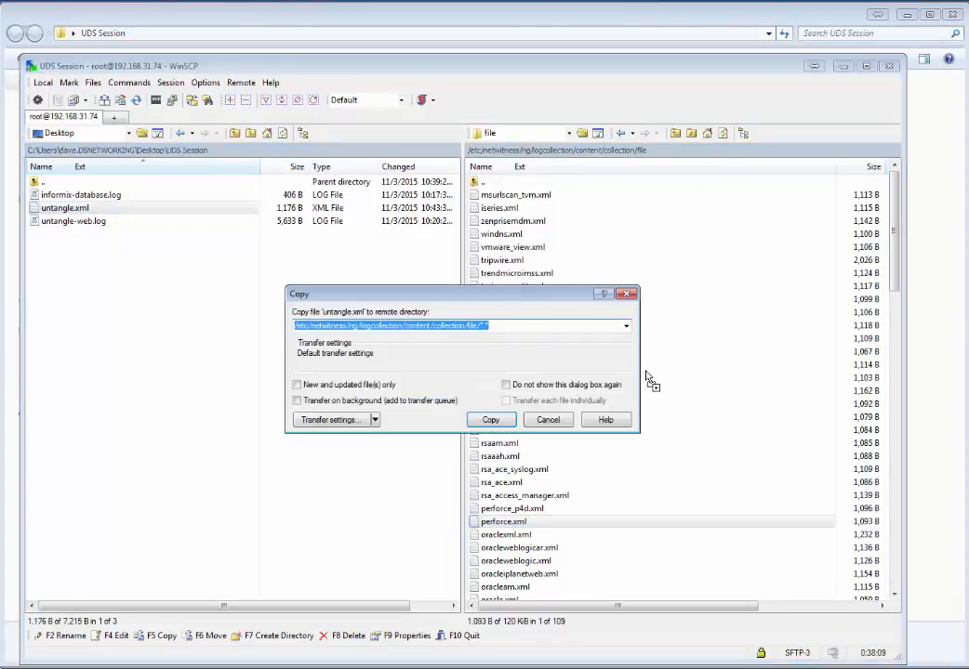
pyautogui.click(490, 419)
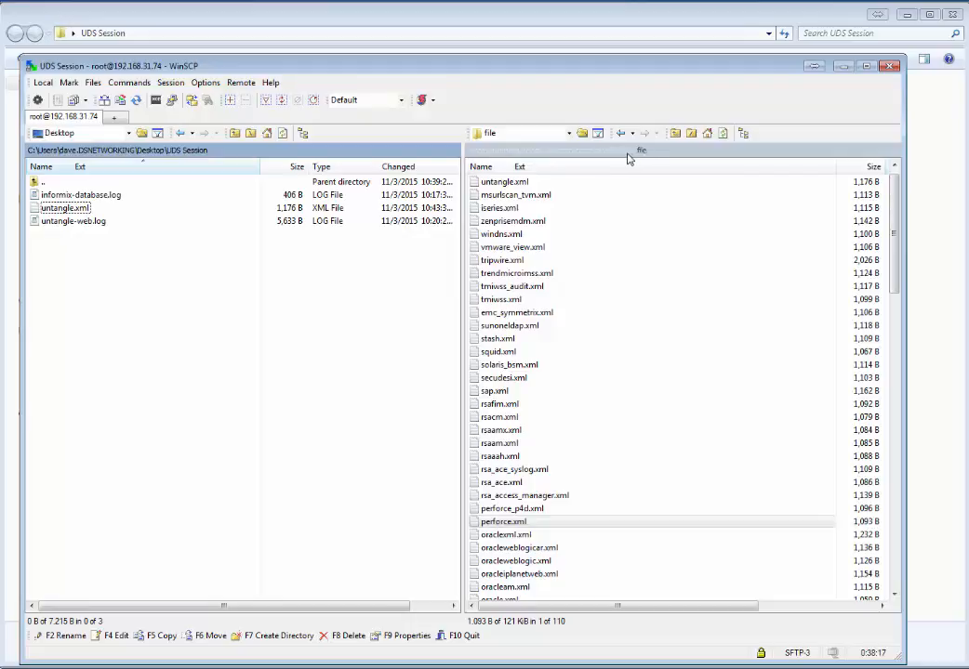
pyautogui.scroll(-3, 583, 532)
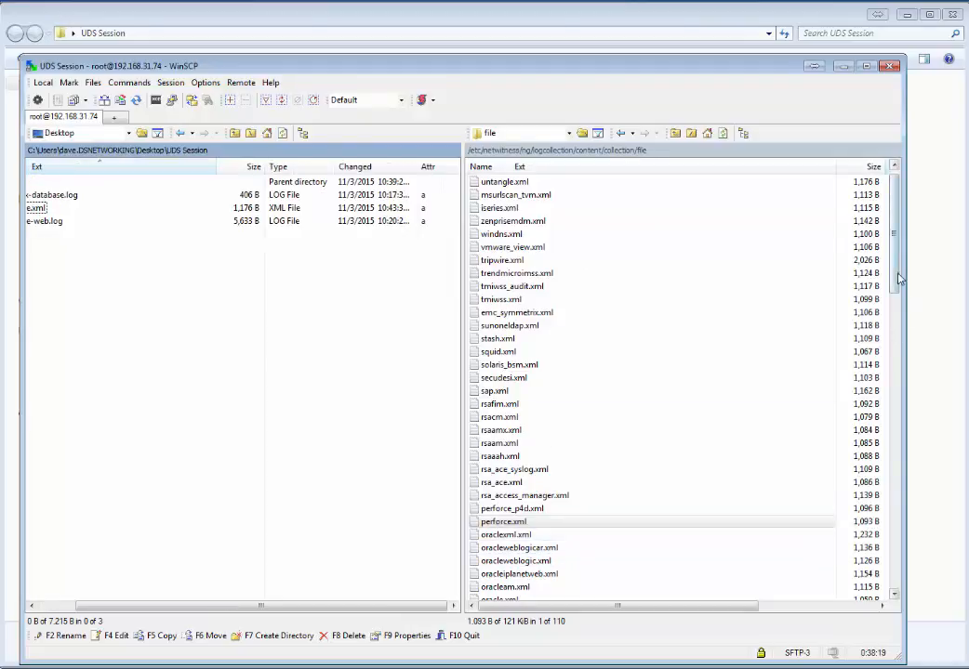
pyautogui.moveTo(896, 274); pyautogui.dragTo(878, 602)
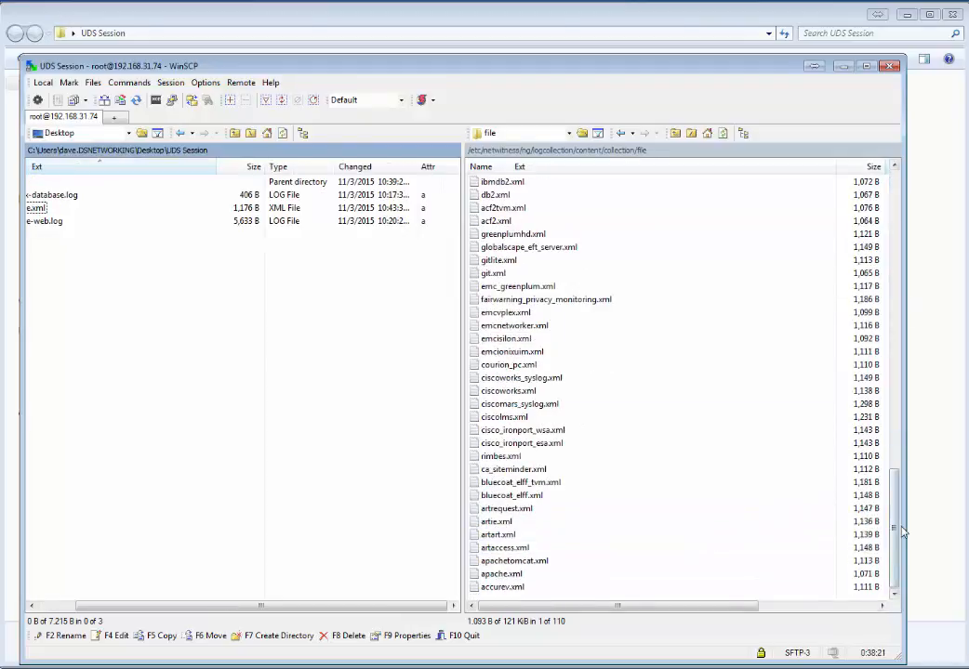
# - Locate untangle.xml in the remote file folder and browse the definitions in the neighbouring odbc collection folder
pyautogui.moveTo(895, 532); pyautogui.dragTo(898, 176)
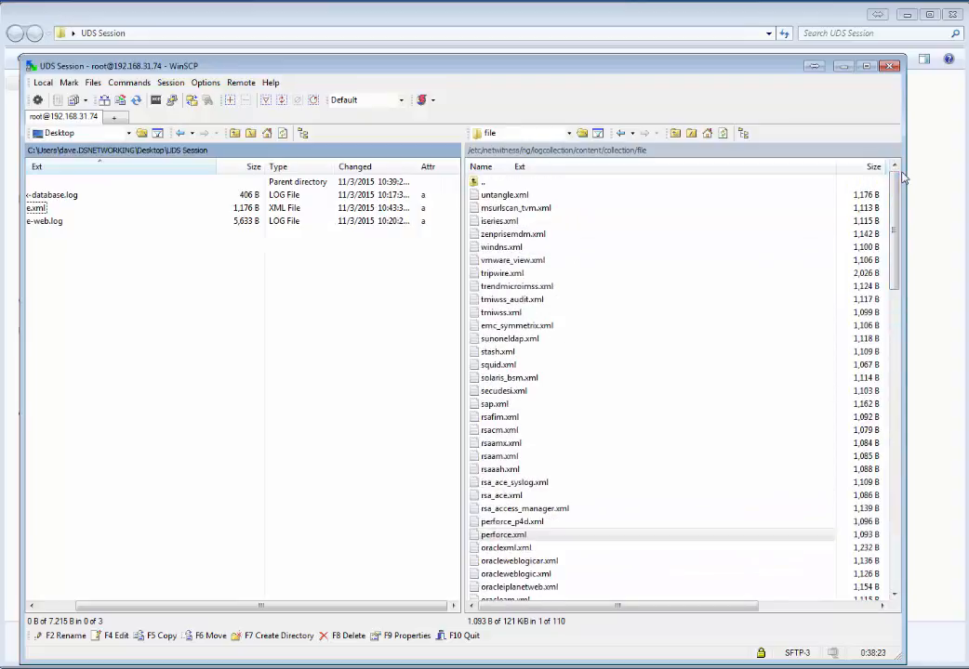
pyautogui.click(490, 196)
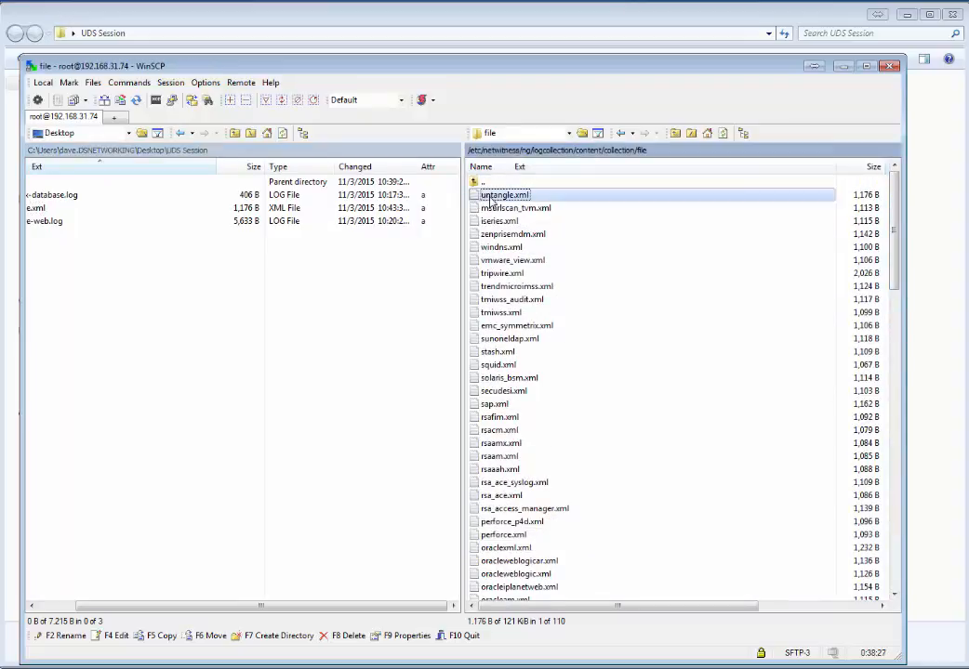
pyautogui.click(619, 153)
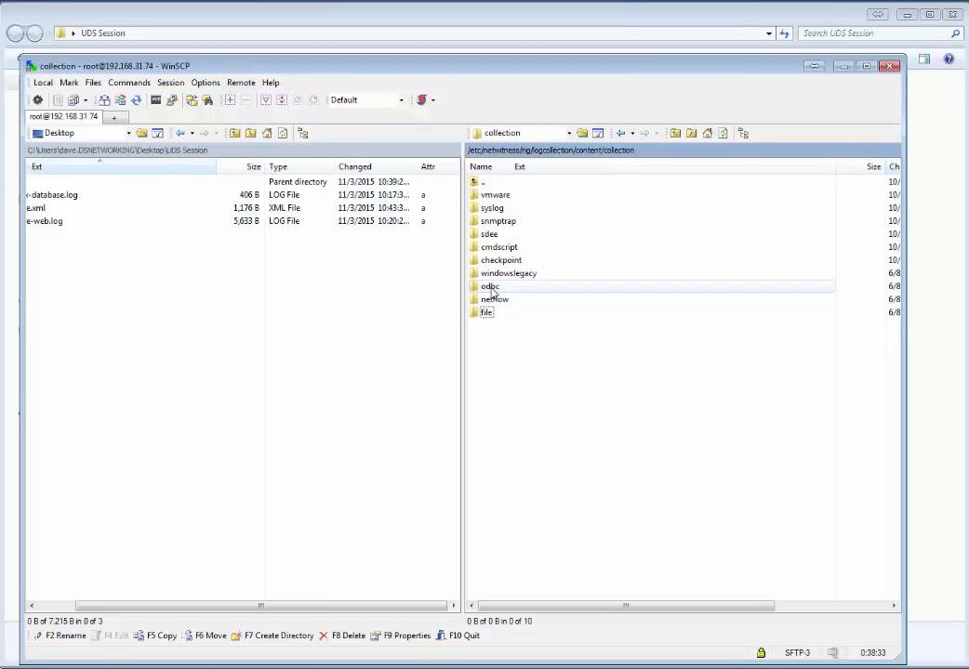
pyautogui.doubleClick(492, 292)
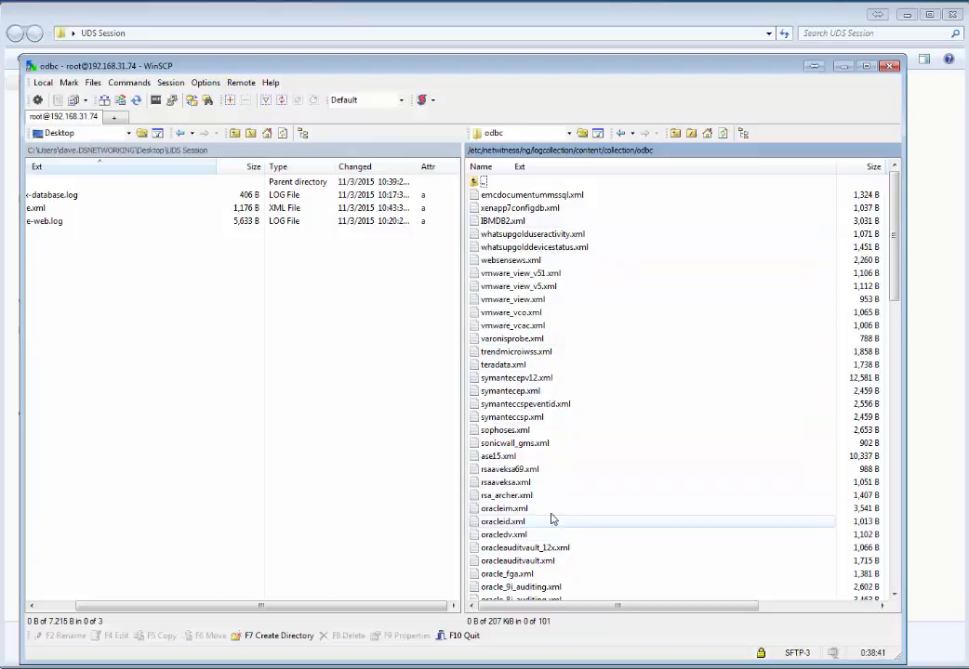
pyautogui.scroll(-1, 558, 518)
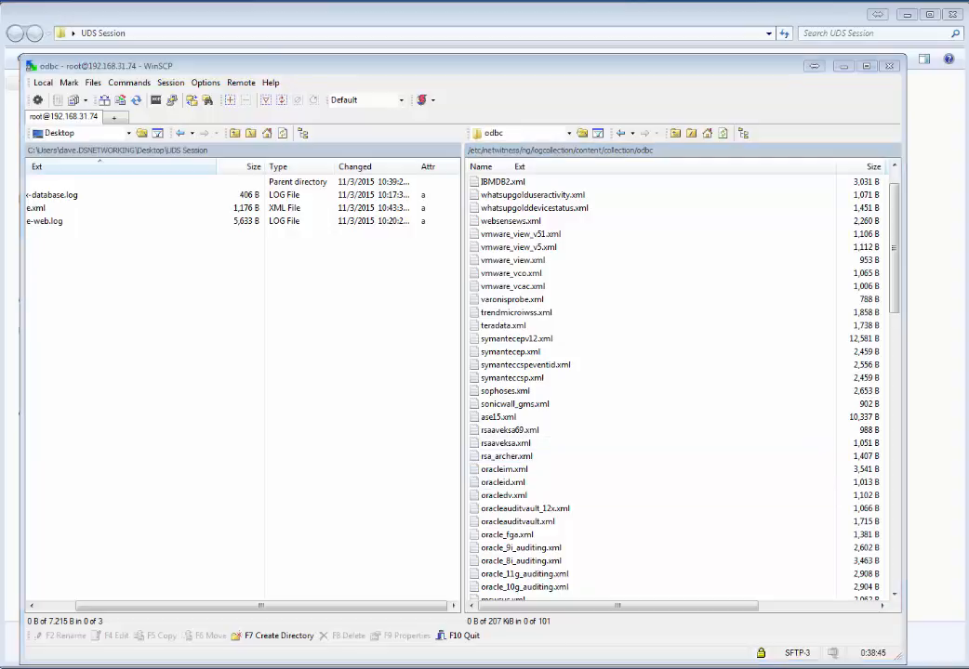
# - Review the output delimiter and data query in whatsupgolduseractivity.xml, close it, and return to the remote file folder
pyautogui.click(506, 197)
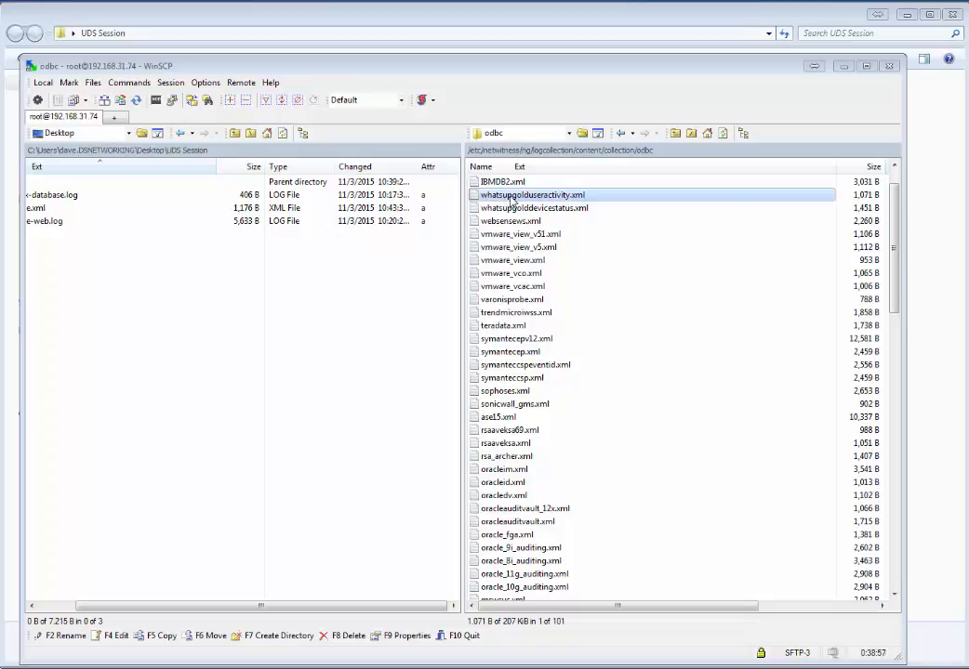
pyautogui.doubleClick(510, 196)
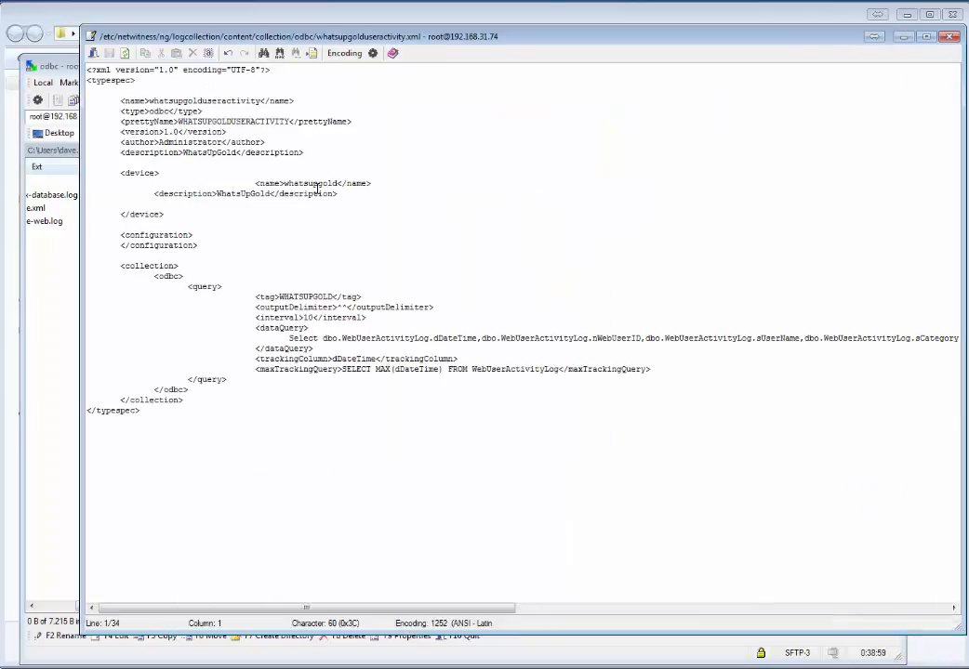
pyautogui.moveTo(279, 296); pyautogui.dragTo(343, 307)
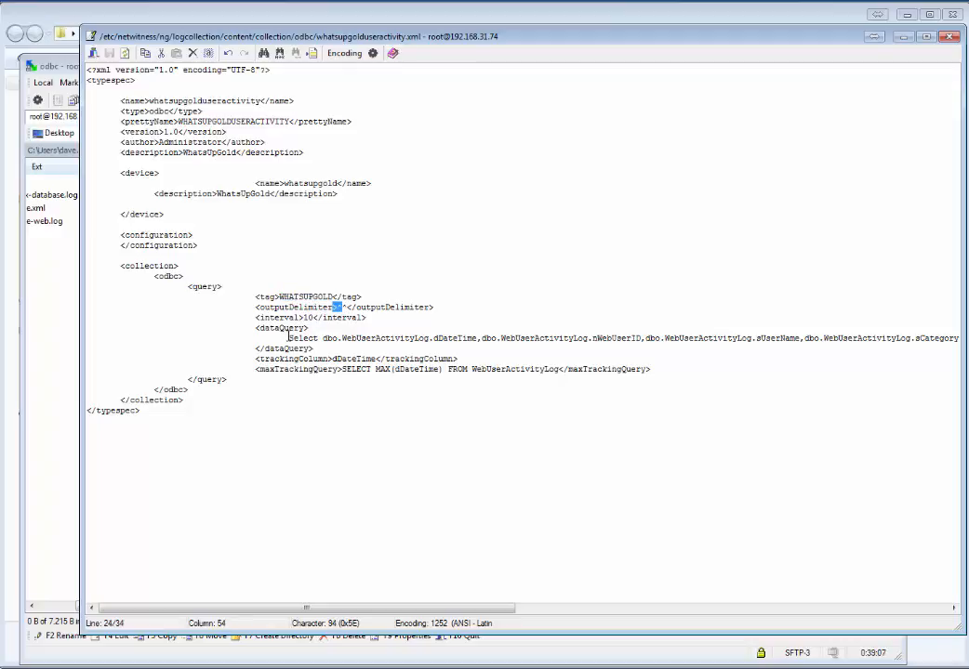
pyautogui.moveTo(289, 337); pyautogui.dragTo(530, 340)
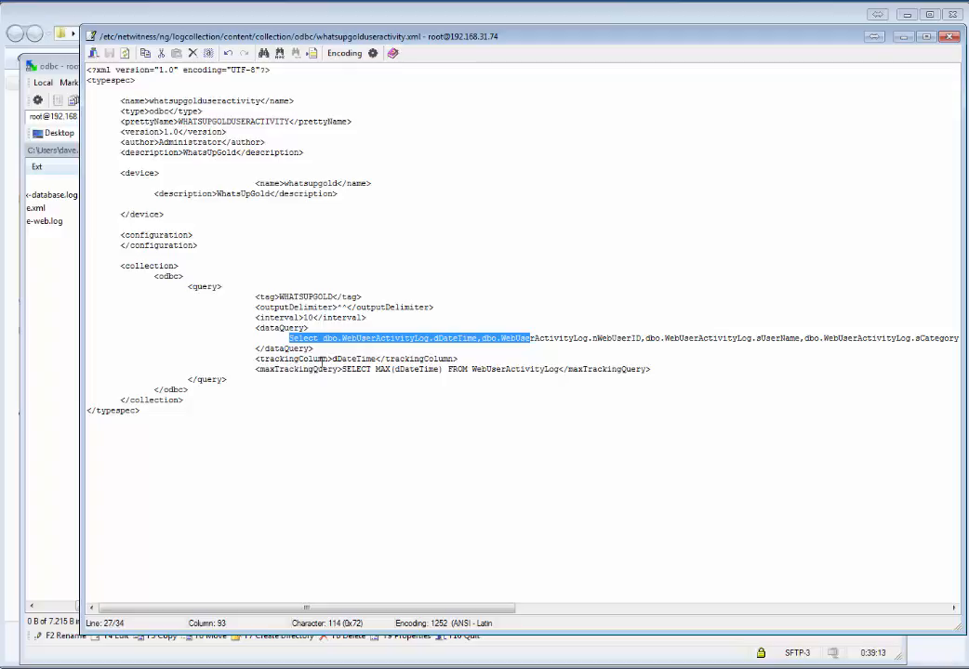
pyautogui.click(950, 38)
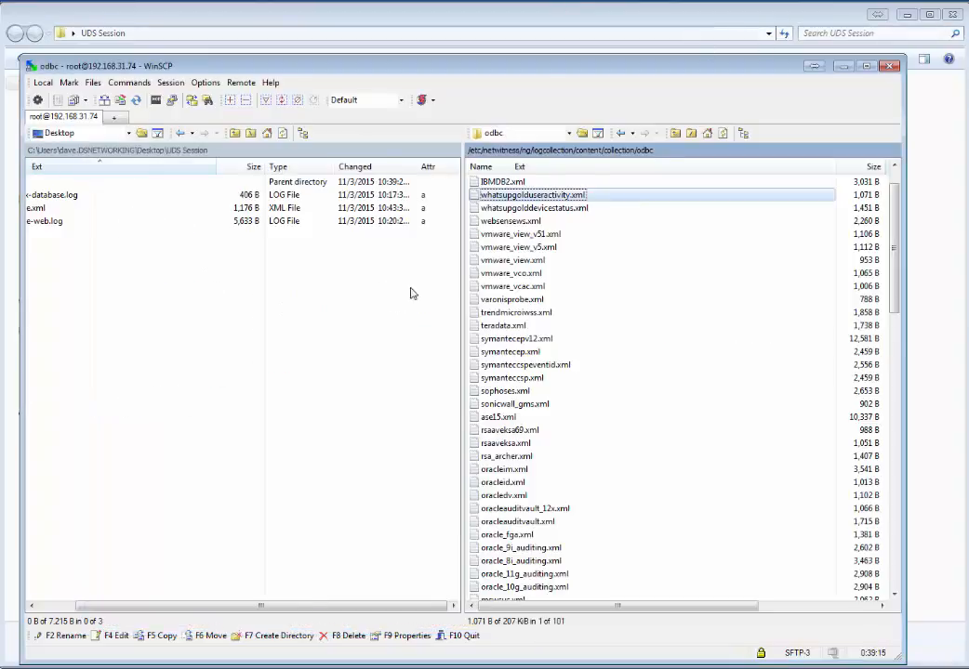
pyautogui.click(611, 151)
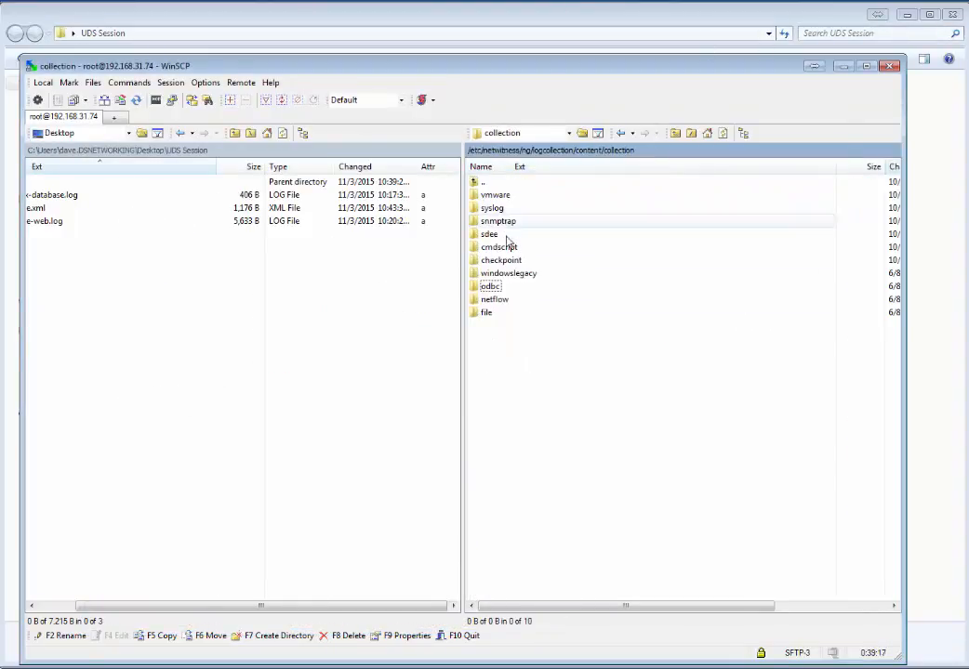
pyautogui.doubleClick(488, 315)
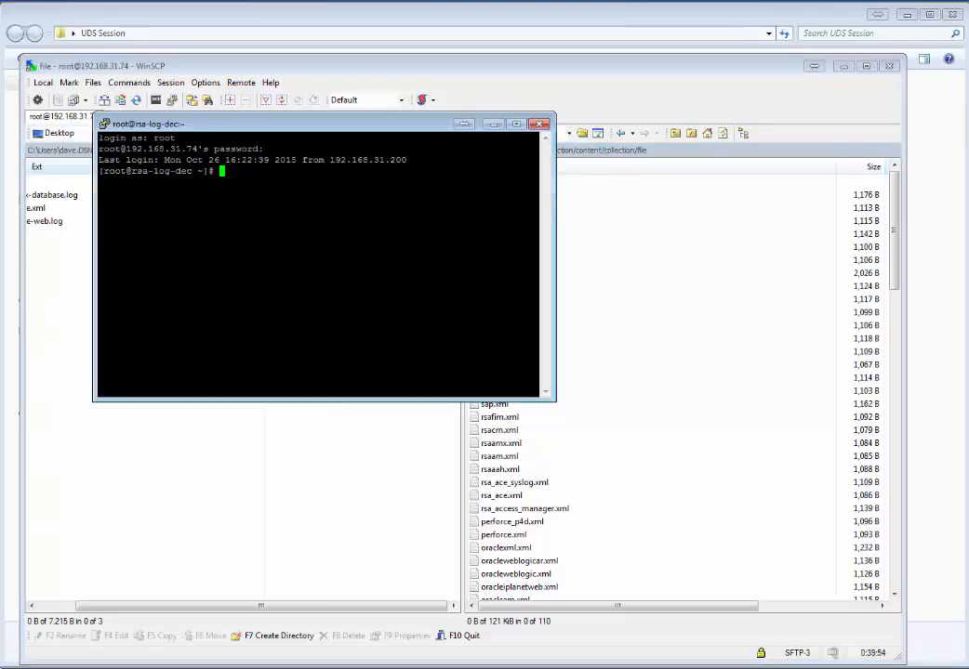
# - Run restart nwlogcollector in the root SSH session on rsa-log-dec
pyautogui.write('resr')
pyautogui.press('BackSpace')
pyautogui.write('tart nwlogcollector')
pyautogui.press('Return')
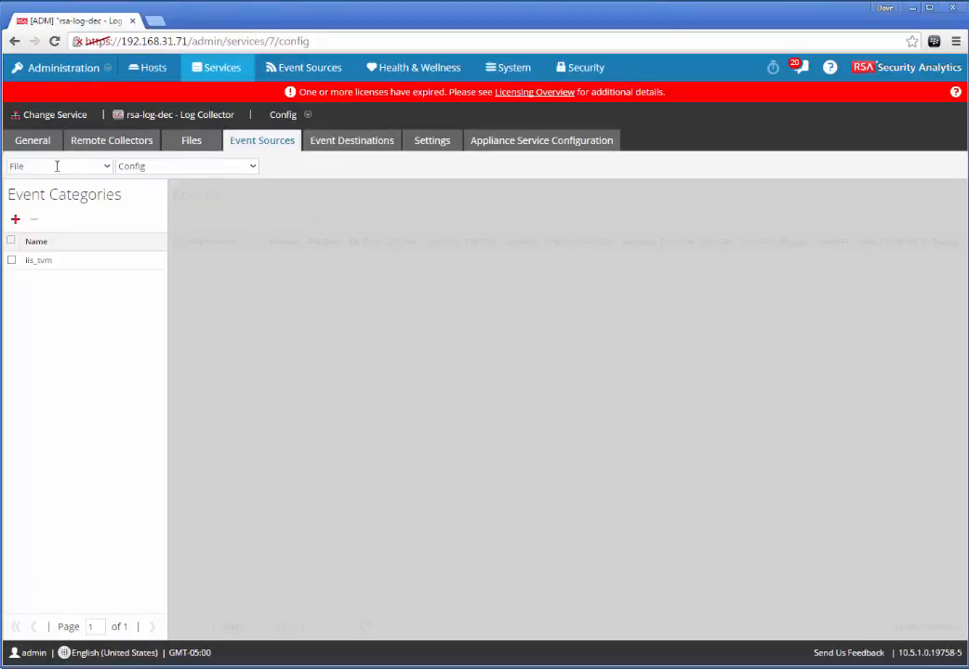
# - Switch to RSA Security Analytics and add untangle as an event category for the Log Collector's File event sources
pyautogui.click(15, 221)
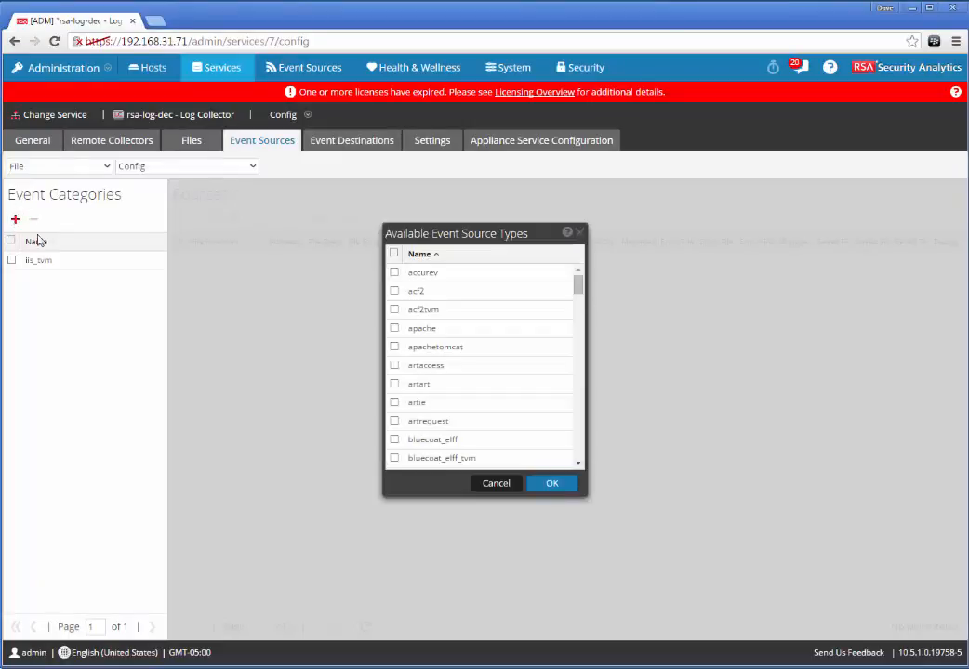
pyautogui.scroll(-5, 582, 350)
pyautogui.scroll(-10, 582, 350)
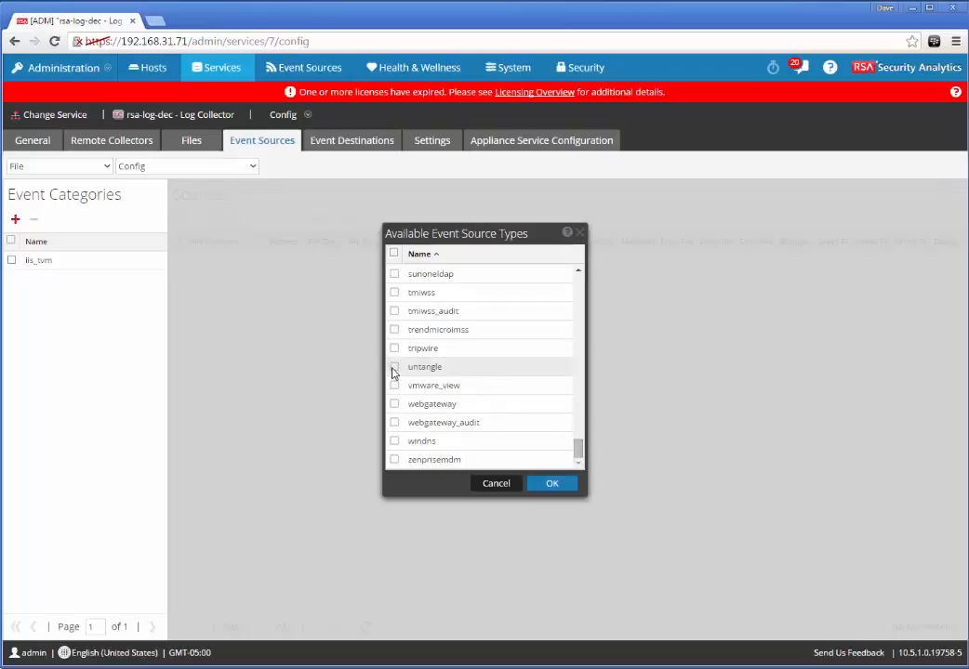
pyautogui.click(394, 368)
pyautogui.click(552, 483)
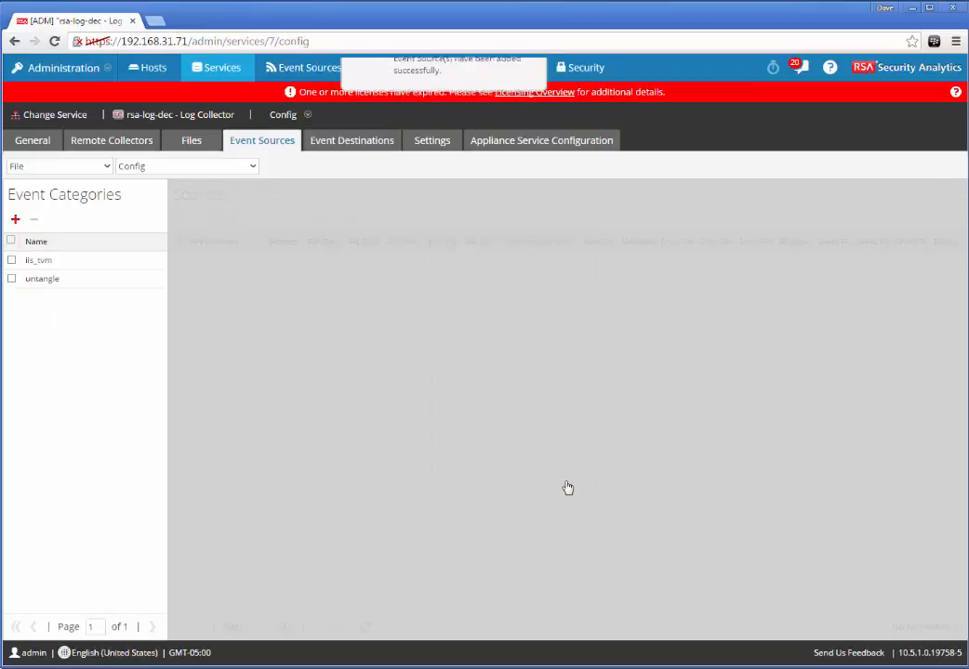
# - Try to add a source under the untangle category with file directory untangle-server and address 1.2.3.4
pyautogui.click(58, 278)
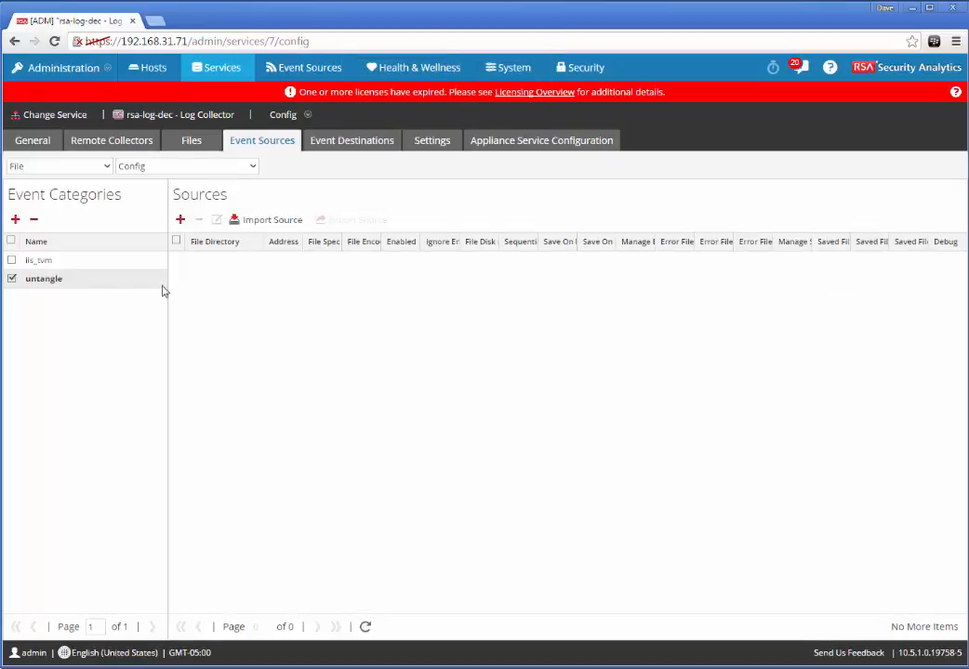
pyautogui.click(180, 221)
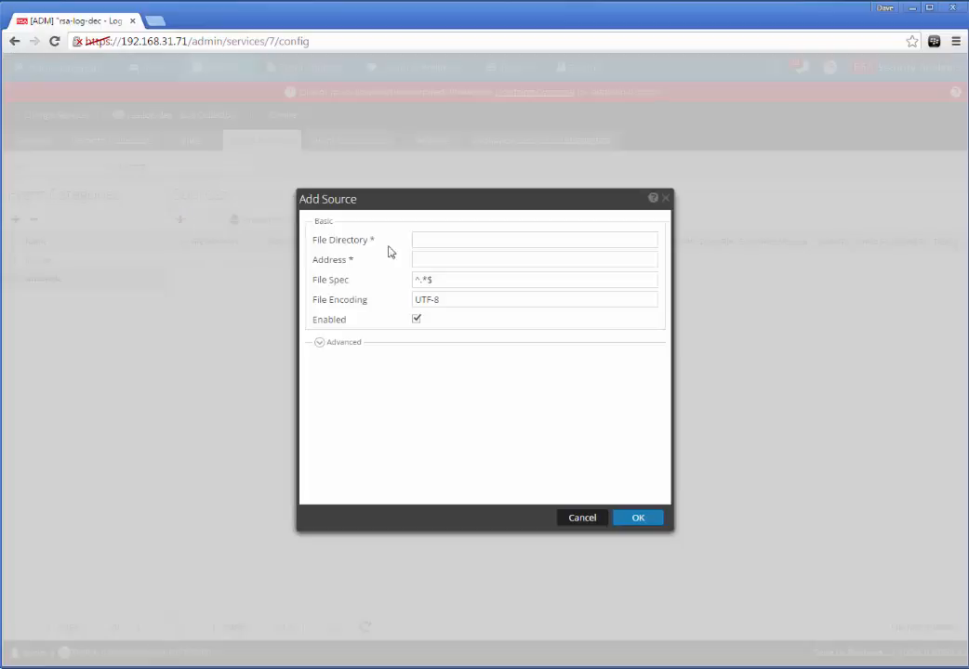
pyautogui.click(441, 239)
pyautogui.write('unt')
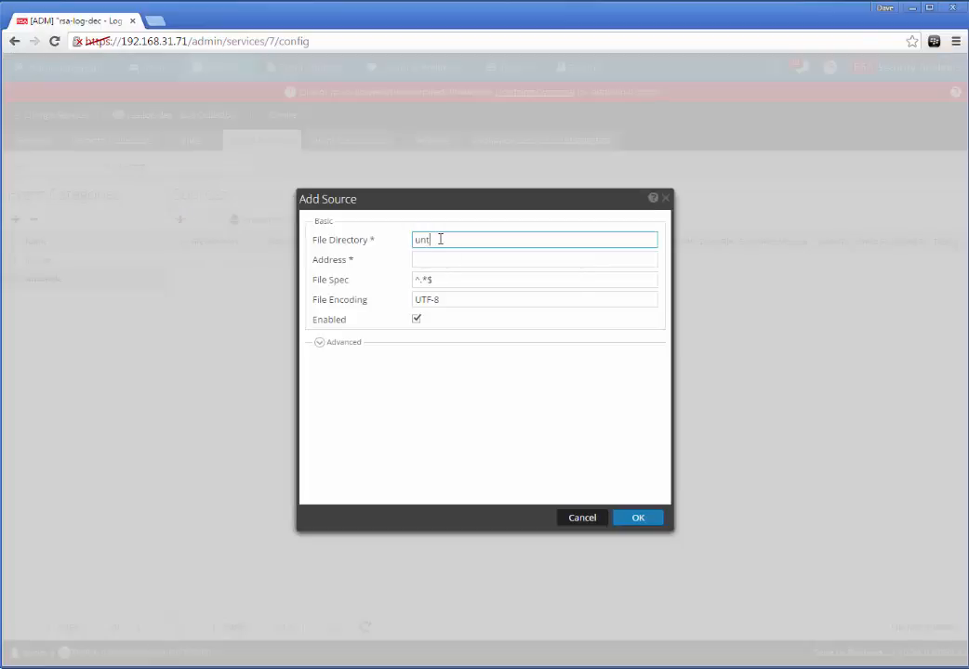
pyautogui.write('agle-server')
pyautogui.click(440, 240)
pyautogui.write('n')
pyautogui.click(439, 260)
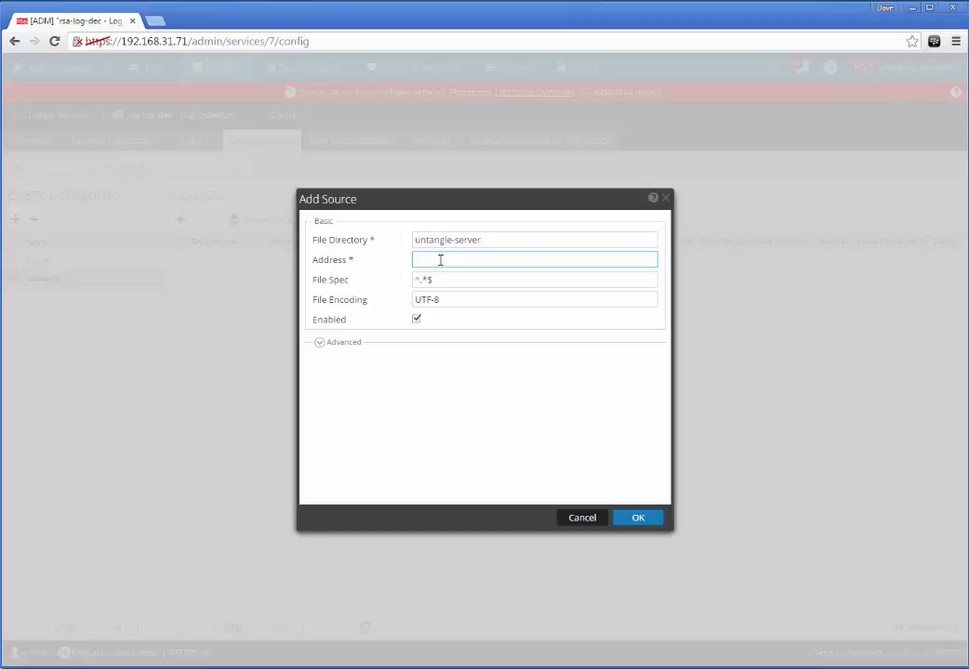
pyautogui.write('1.2.3.4')
pyautogui.click(634, 526)
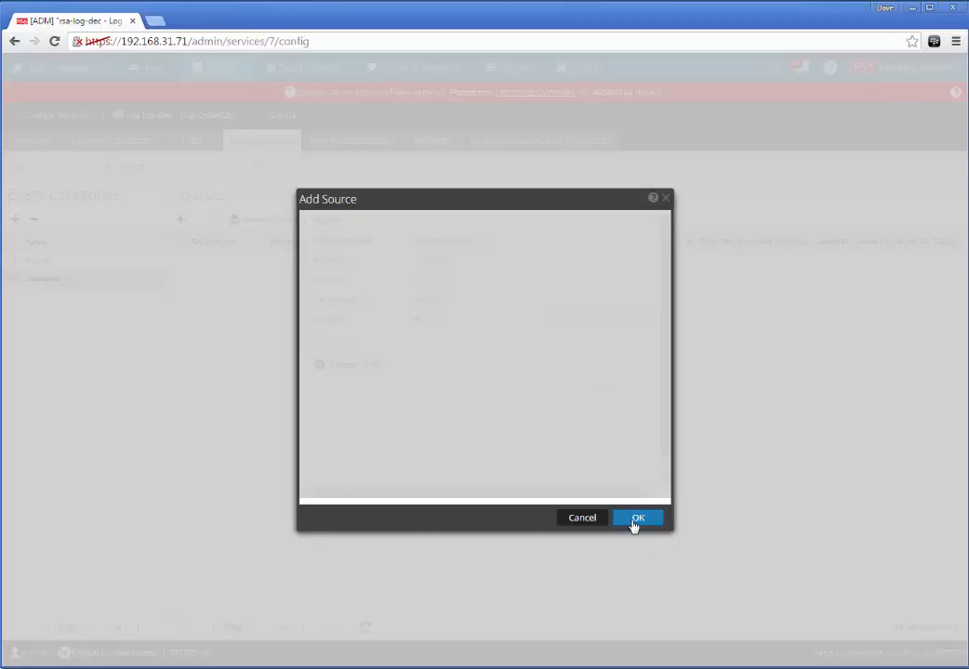
# - Change the new source's file directory to untangleserver and save the source
pyautogui.click(454, 240)
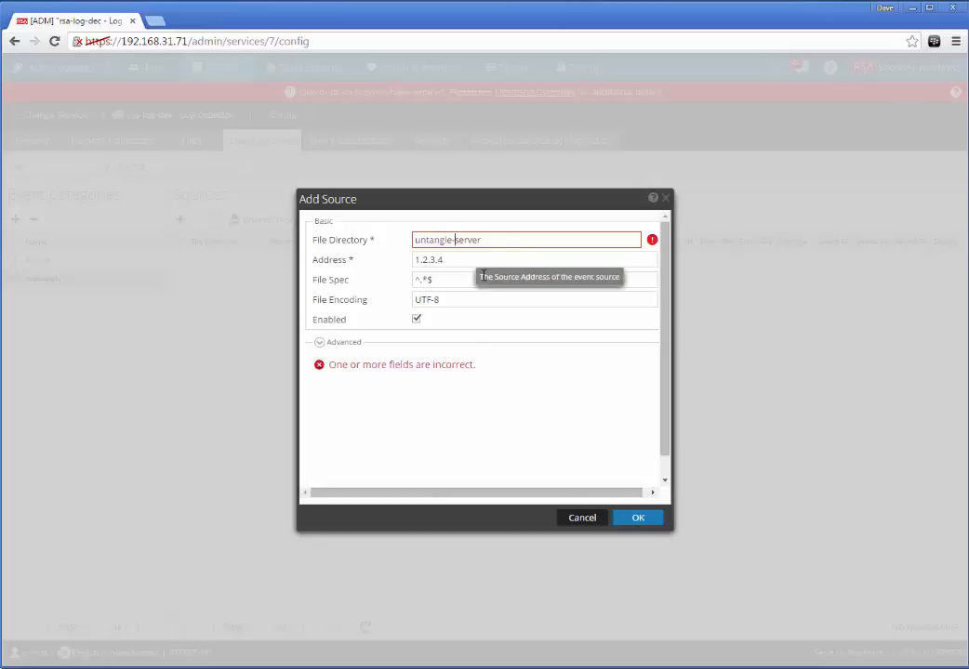
pyautogui.press('BackSpace')
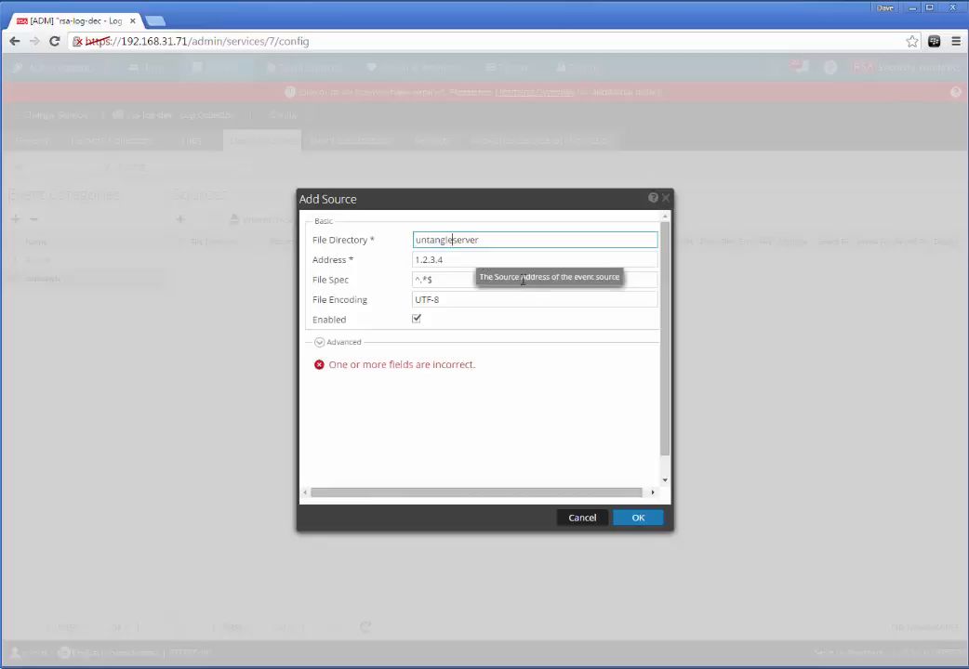
pyautogui.click(640, 523)
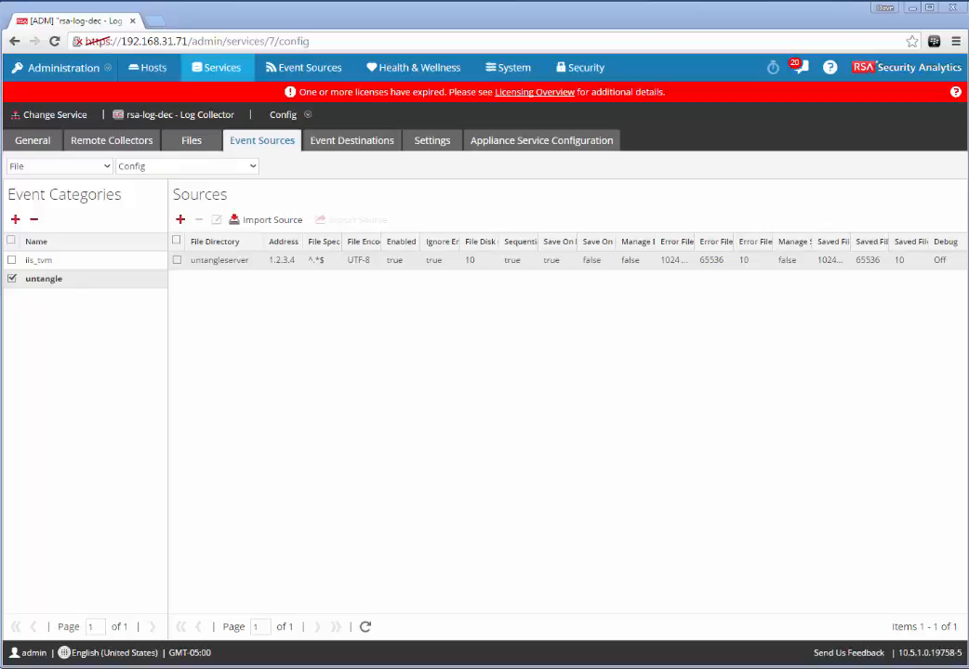
# - Switch to WinSCP and open the remote folder /var/netwitness/logcollector/upload/untangle/untangleserver
pyautogui.hotkey('alt', 'Tab')
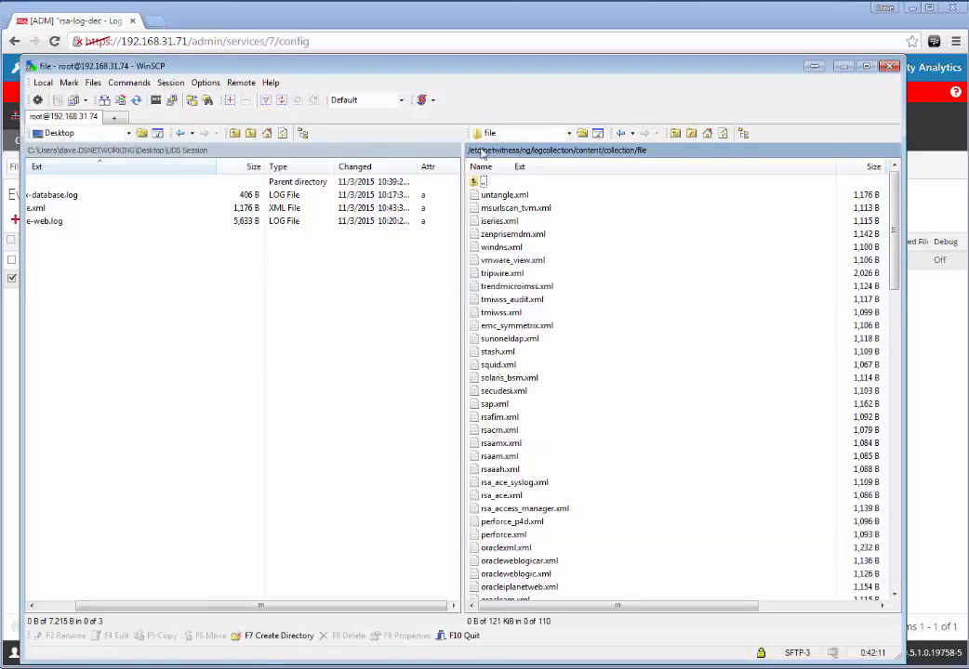
pyautogui.click(568, 134)
pyautogui.click(509, 154)
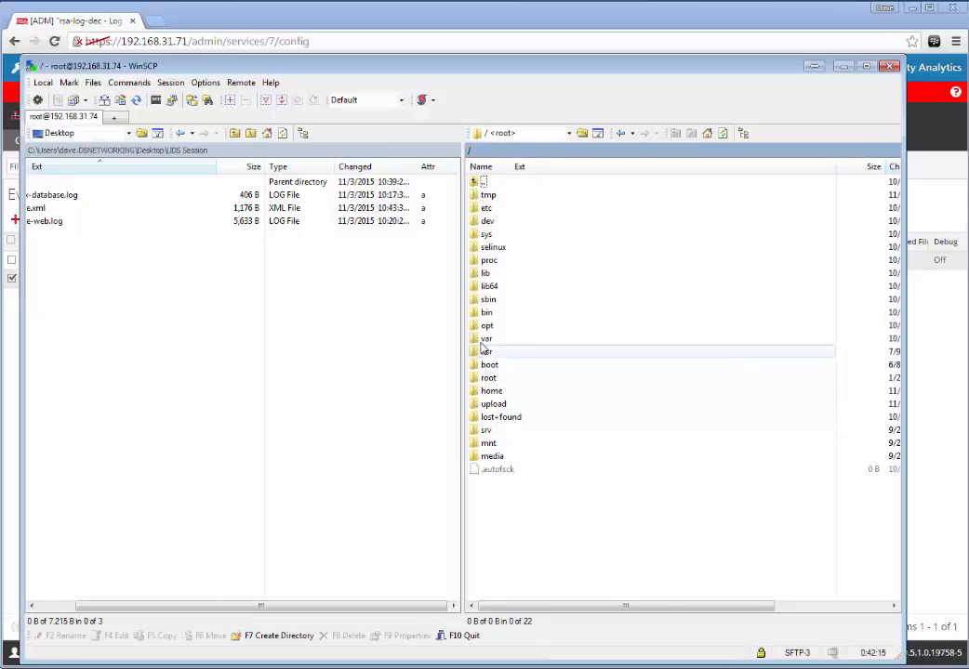
pyautogui.doubleClick(486, 338)
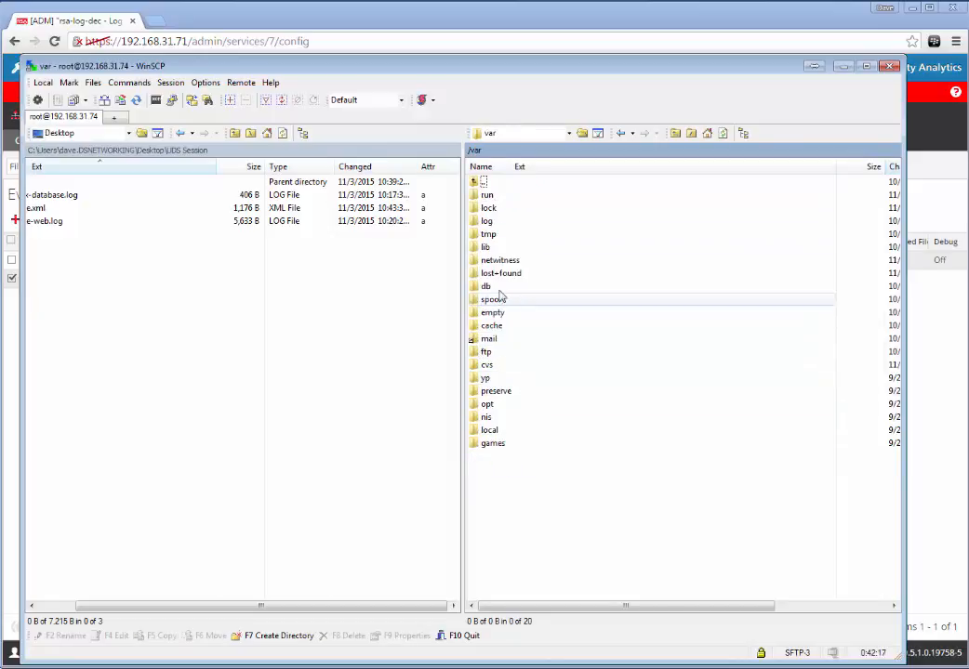
pyautogui.doubleClick(499, 260)
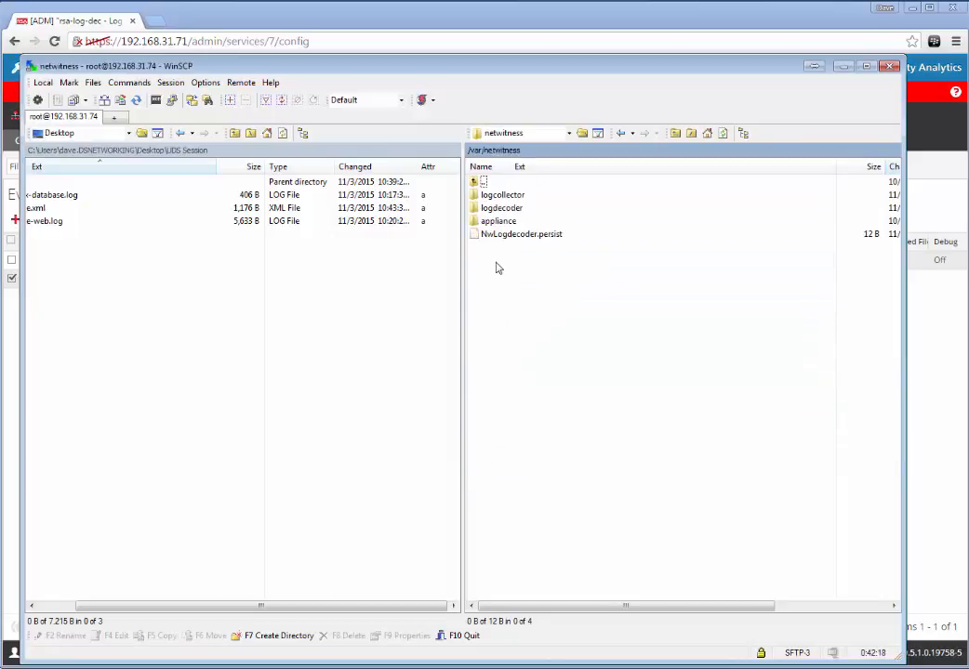
pyautogui.doubleClick(502, 195)
pyautogui.doubleClick(499, 195)
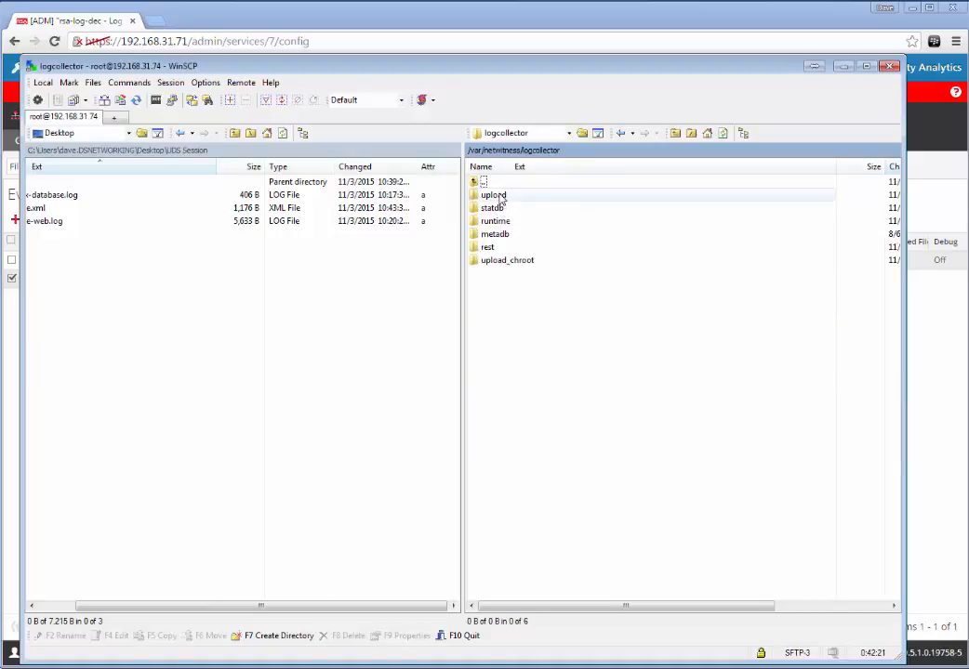
pyautogui.doubleClick(497, 196)
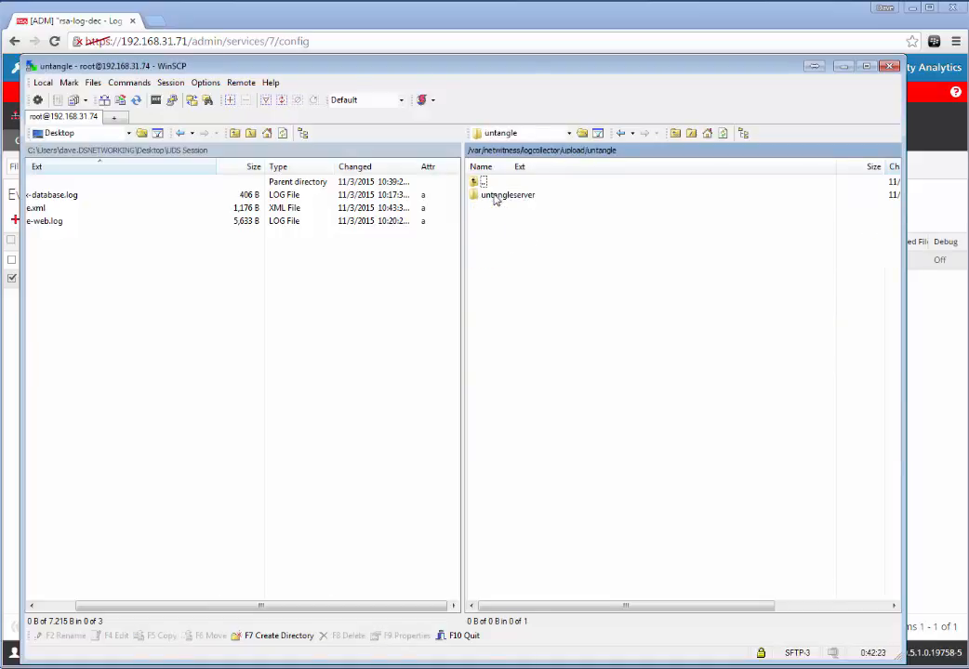
pyautogui.doubleClick(499, 196)
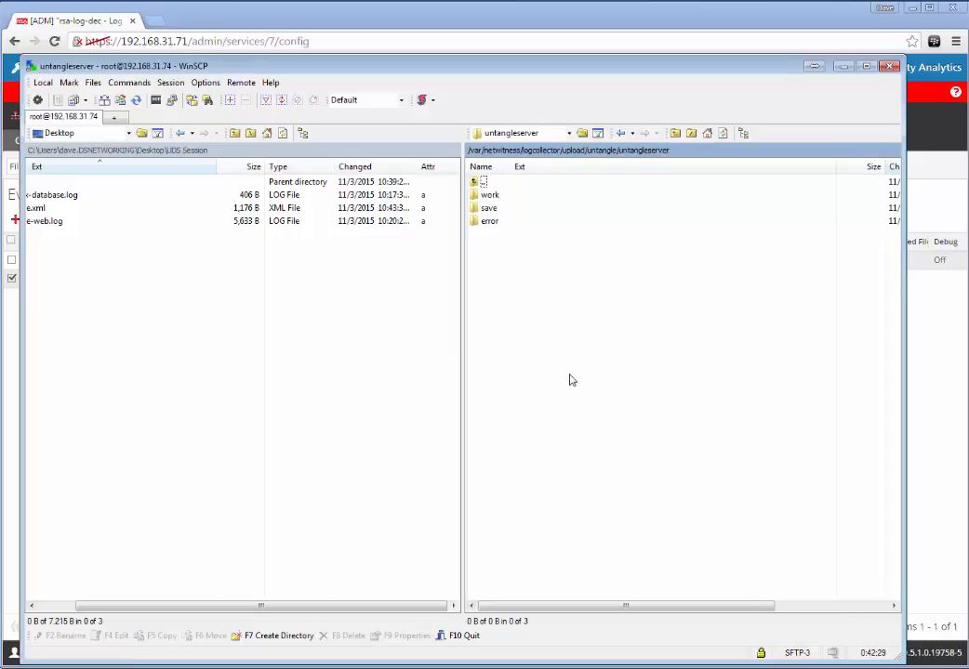
# - Upload untangle-web.log from the local UDS Session folder to the remote untangleserver folder
pyautogui.moveTo(195, 606); pyautogui.dragTo(114, 606)
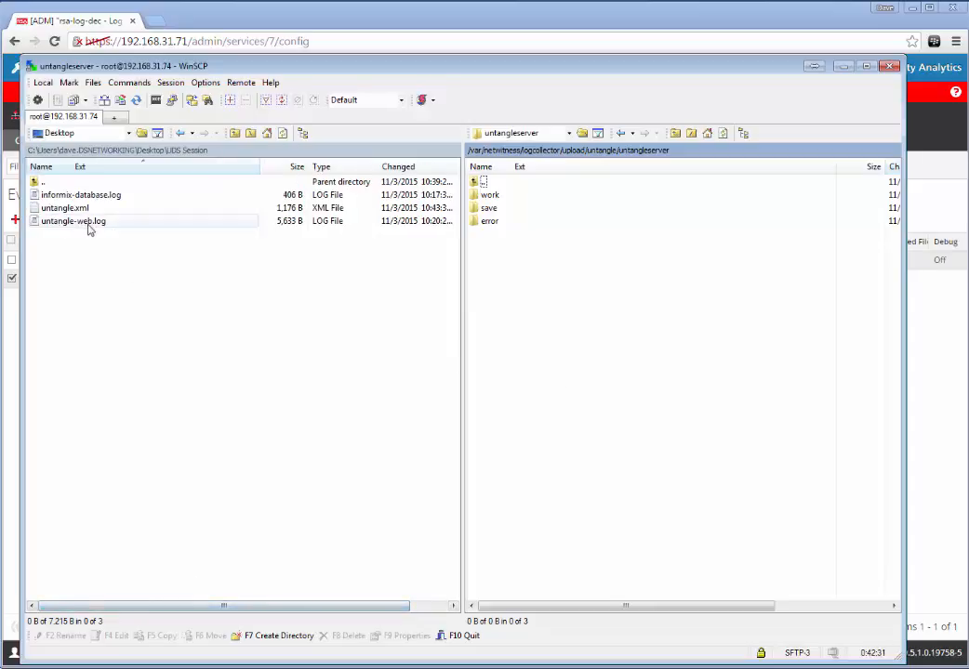
pyautogui.moveTo(65, 224); pyautogui.dragTo(614, 346)
pyautogui.click(490, 420)
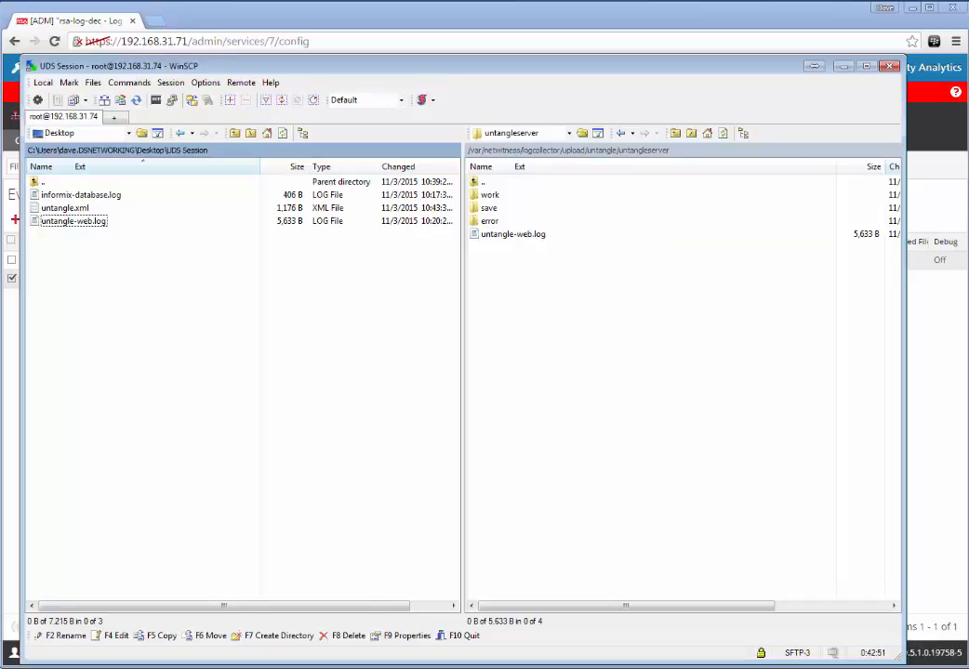
# - Switch to the local UDS Session folder and open untangle-web.log in Notepad++
pyautogui.hotkey('alt', 'Tab')
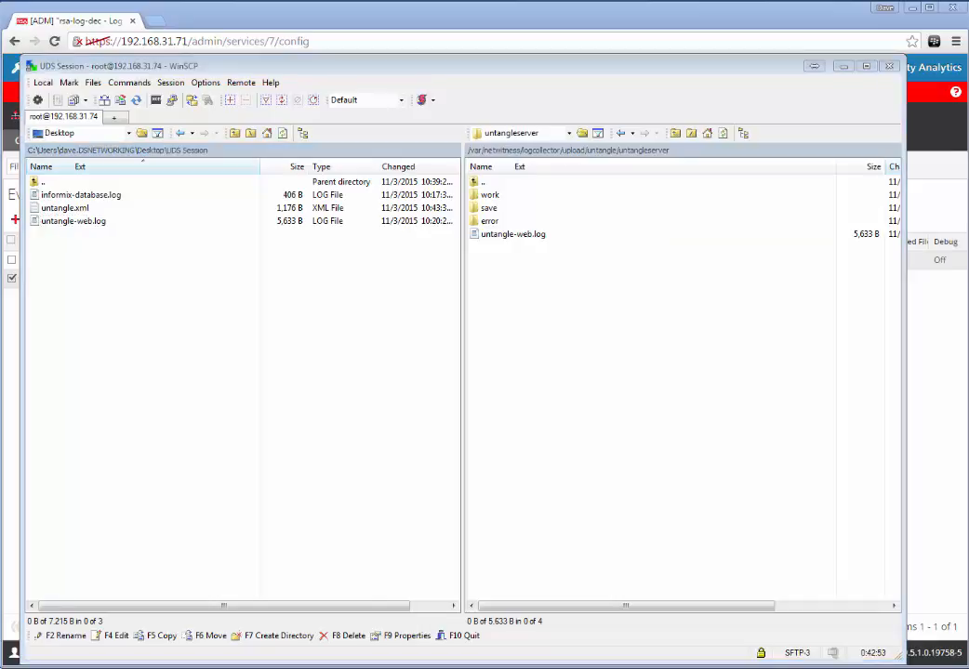
pyautogui.hotkey('alt', 'Tab')
pyautogui.click(172, 130)
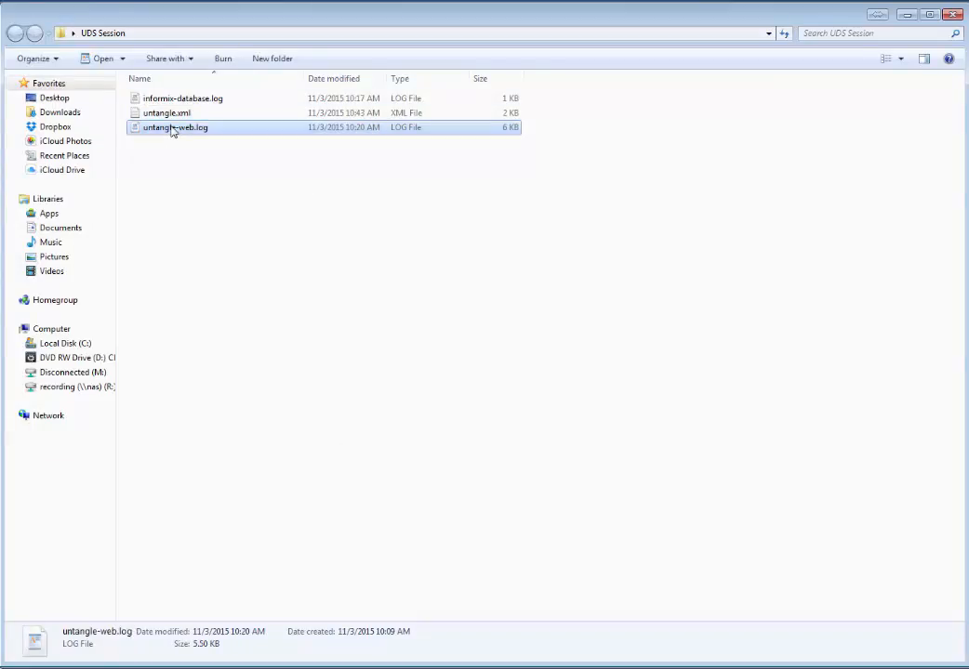
pyautogui.rightClick(173, 130)
pyautogui.click(223, 165)
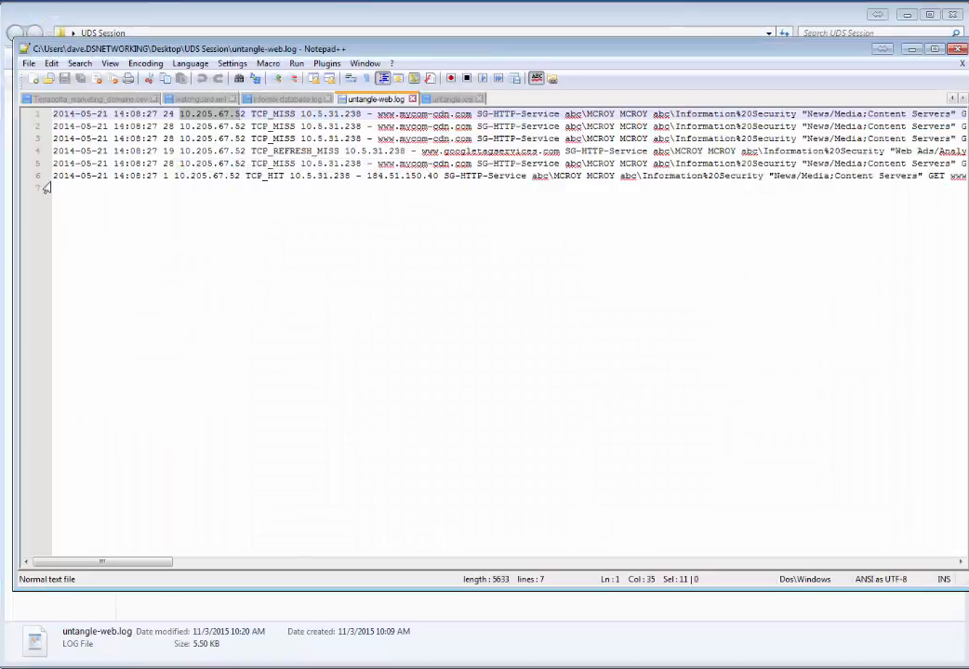
# - Insert the prefix "untangle-4-TCP_MISS: " at the start of line 1 in untangle-web.log
pyautogui.click(53, 114)
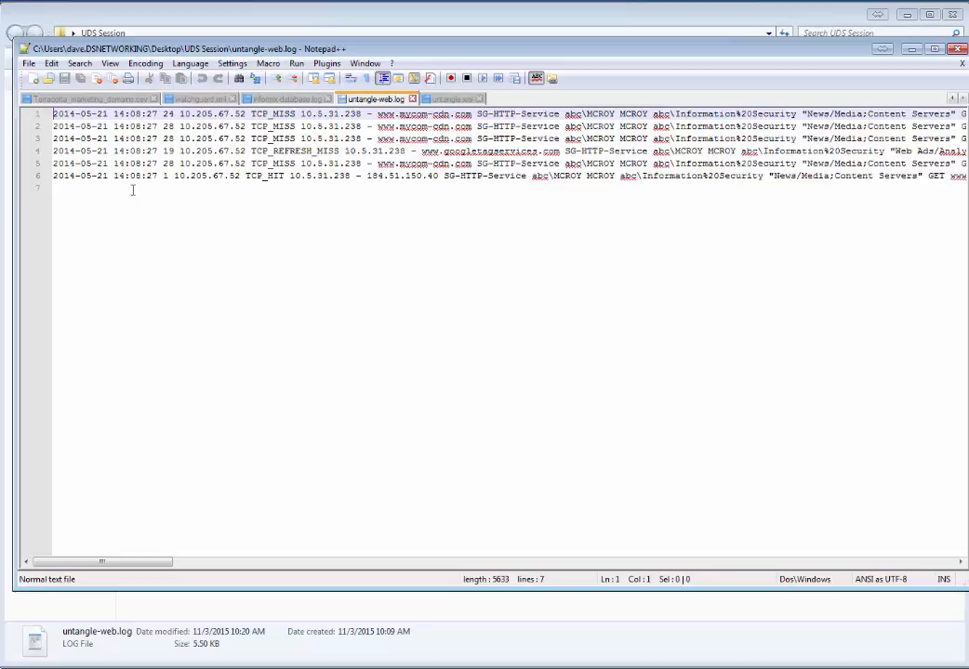
pyautogui.write('ungl')
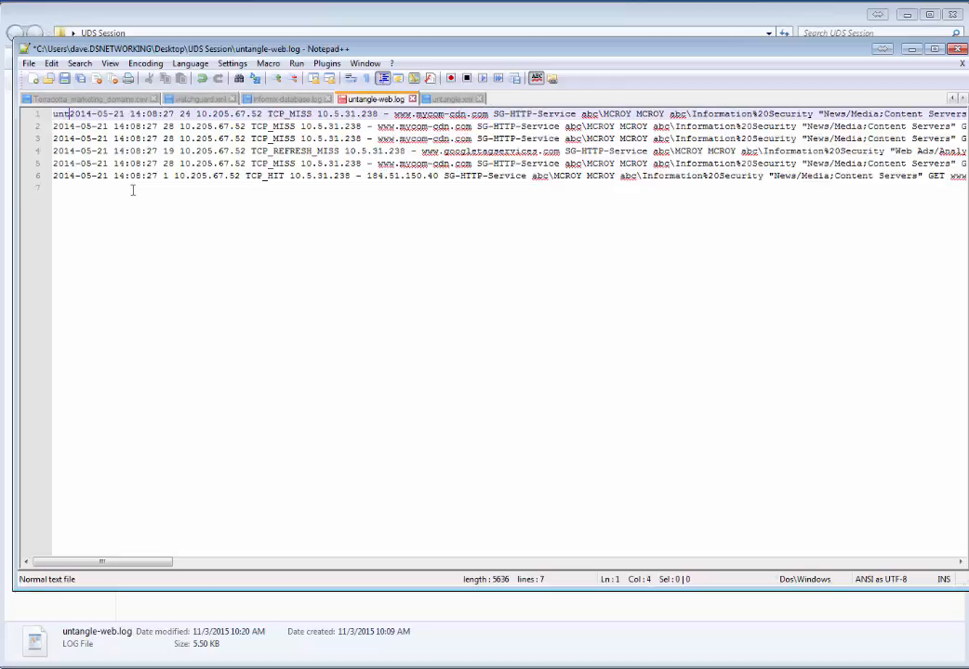
pyautogui.write('ngle')
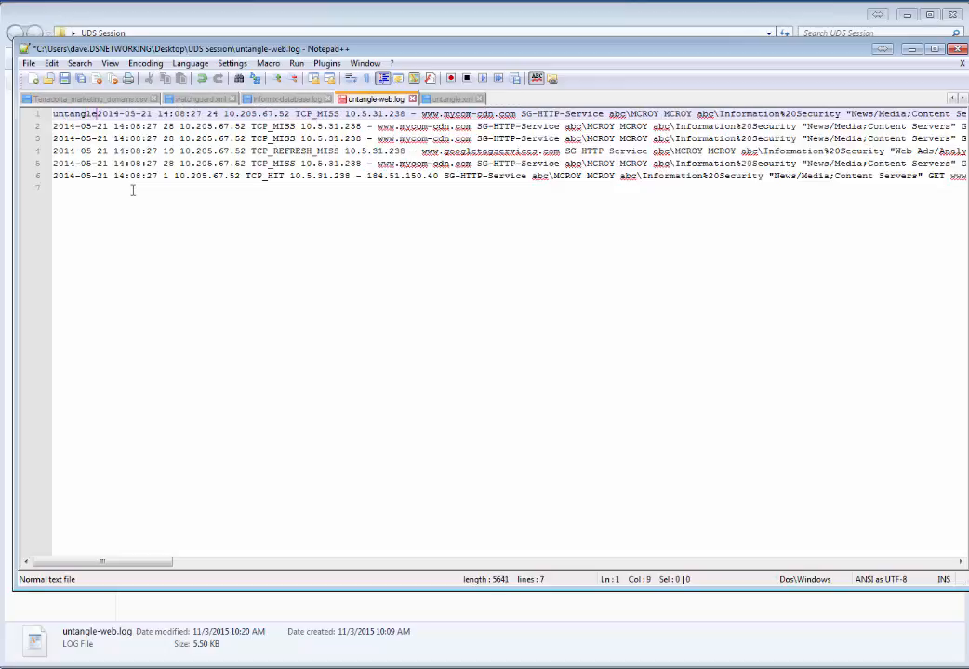
pyautogui.write('-4-')
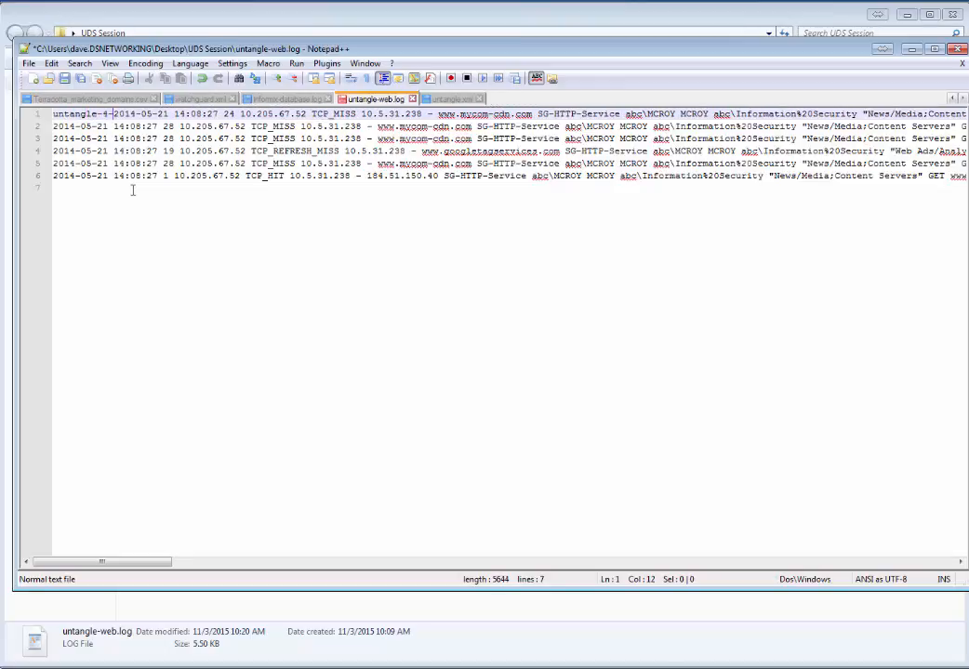
pyautogui.write('TCP')
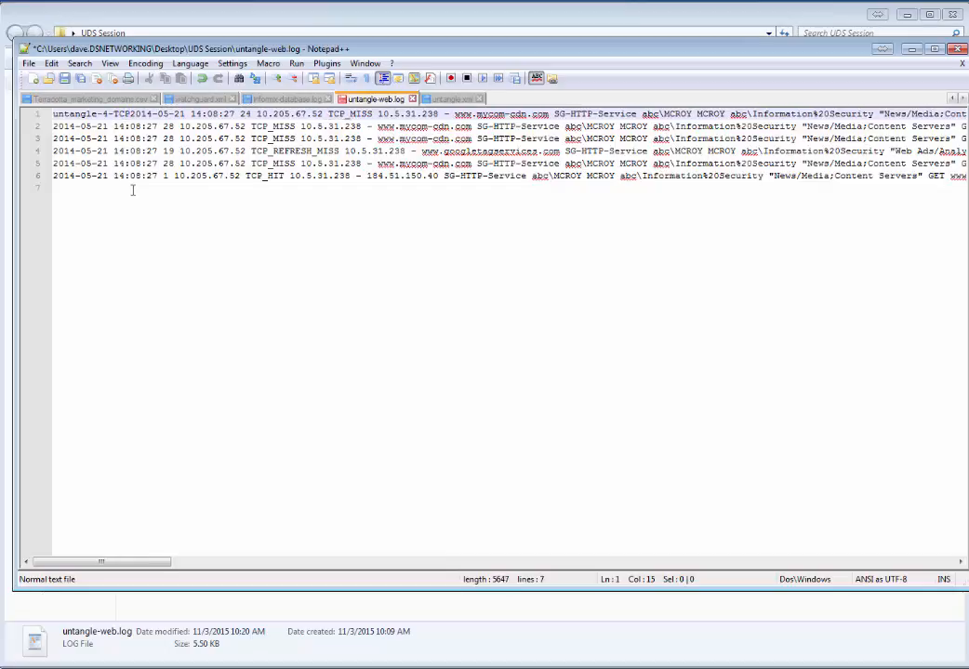
pyautogui.write('_MISS')
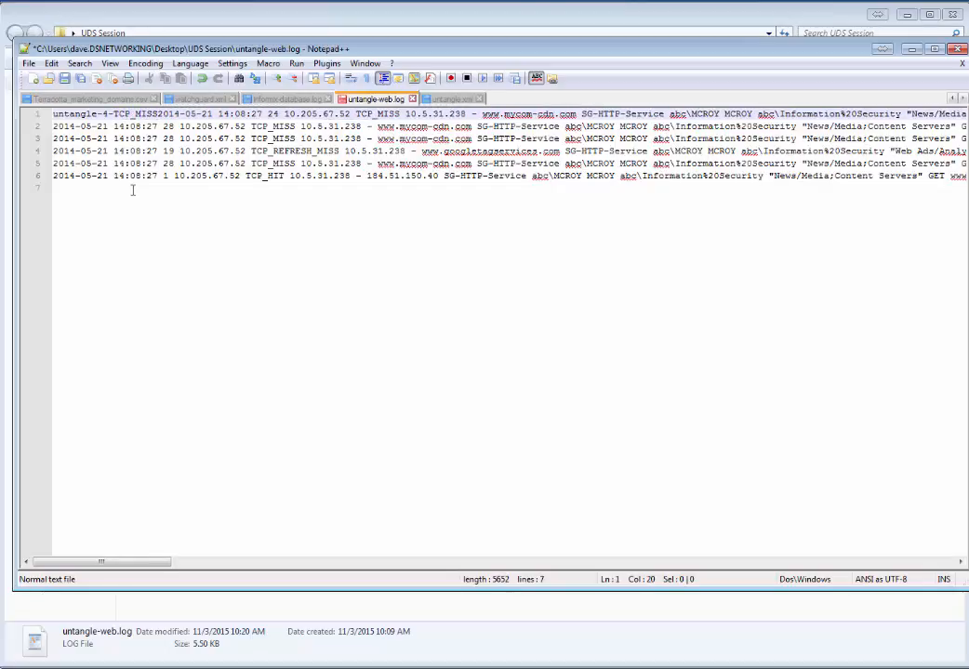
pyautogui.write(':')
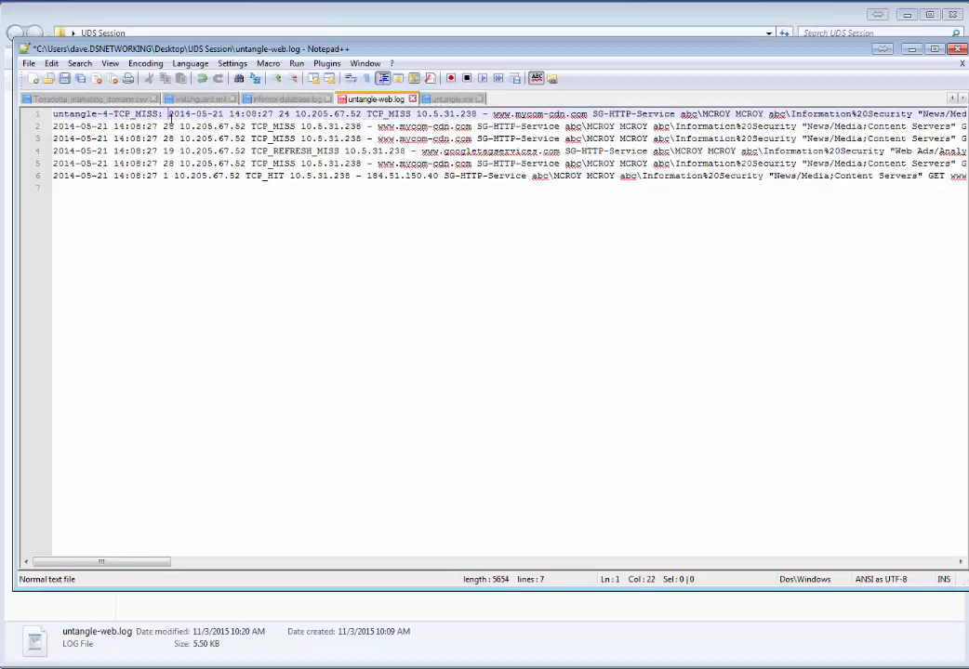
# - Compare the word untangle at the start of line 1 in untangle-web.log with the transformPrefixTag value in untangle.xml
pyautogui.click(91, 114)
pyautogui.moveTo(91, 114); pyautogui.dragTo(53, 113)
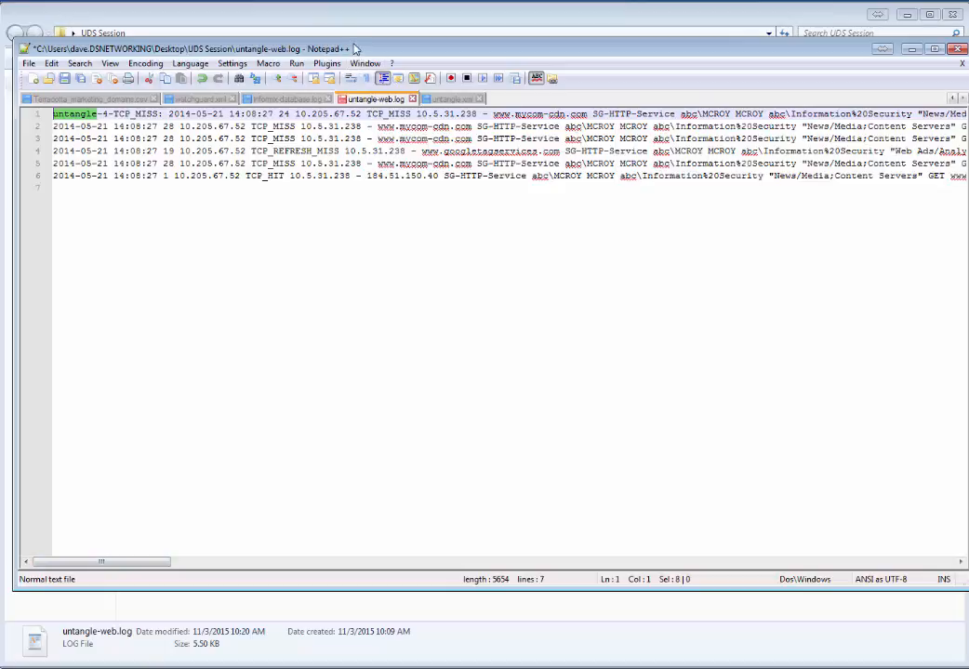
pyautogui.moveTo(354, 48); pyautogui.dragTo(344, 49)
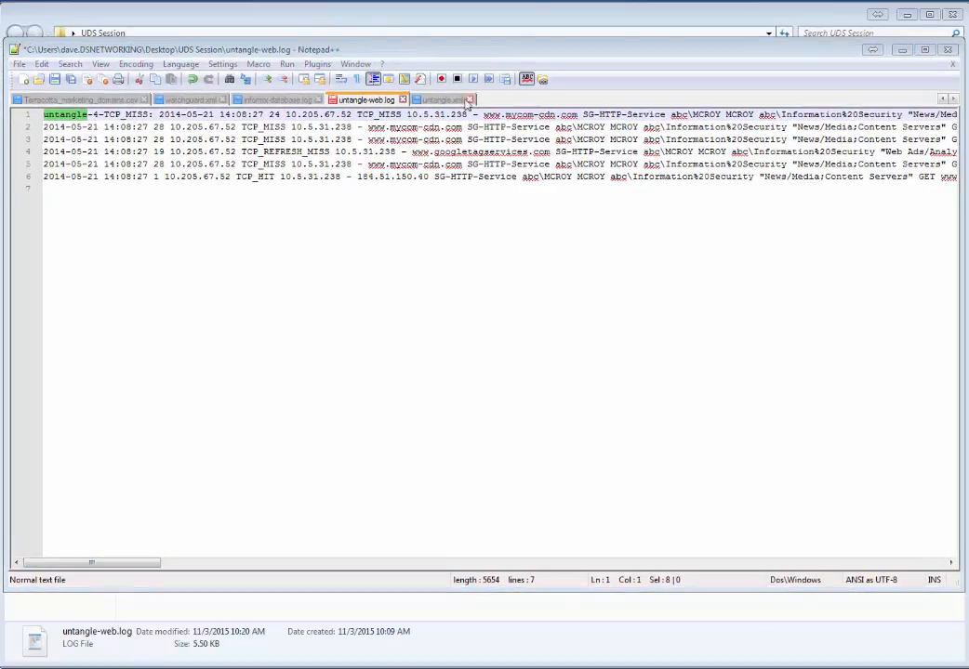
pyautogui.click(434, 100)
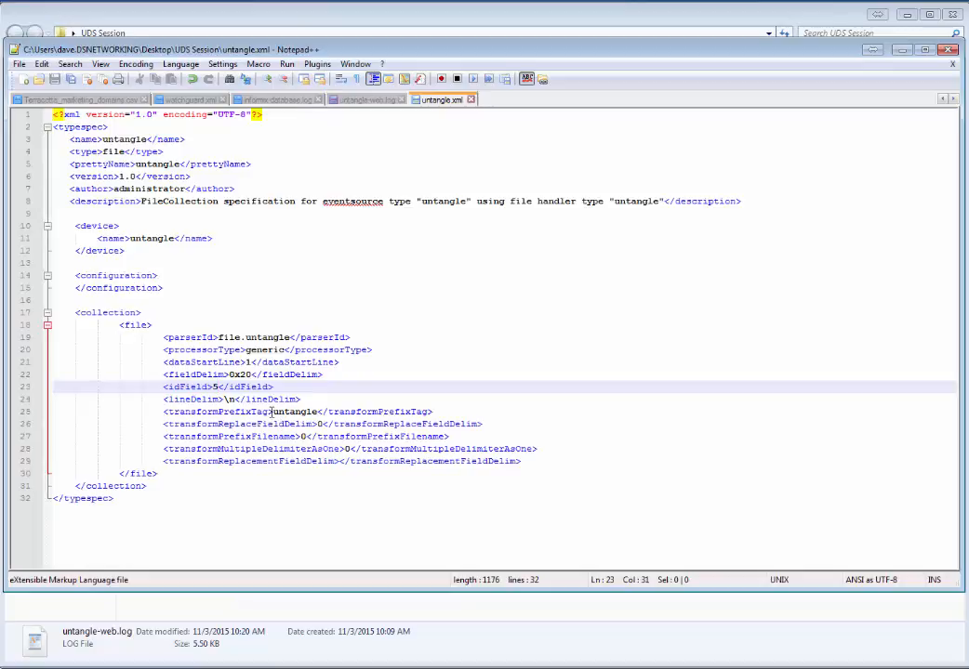
pyautogui.moveTo(271, 411); pyautogui.dragTo(318, 411)
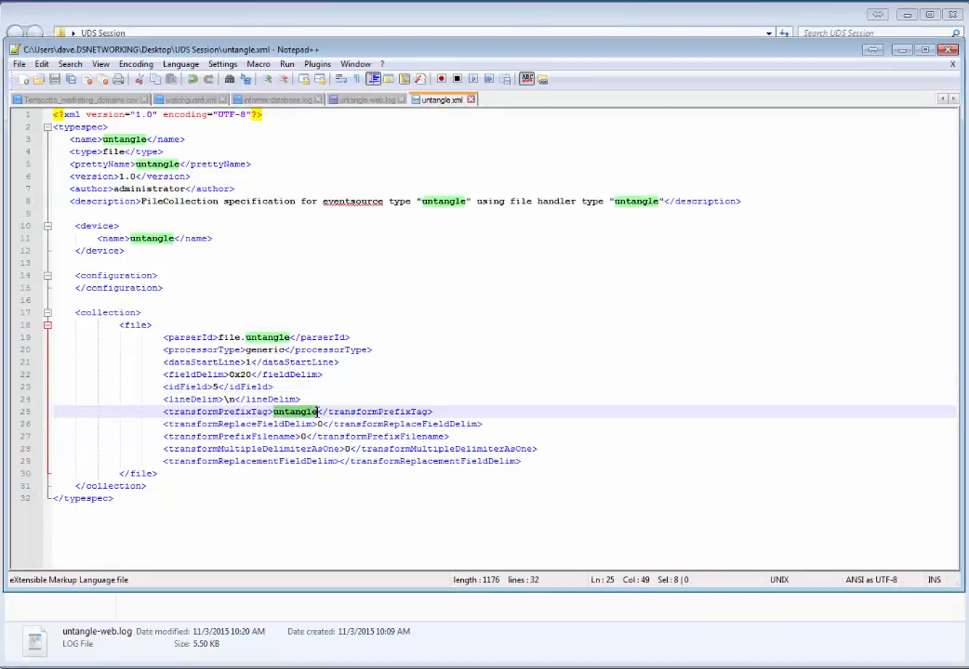
pyautogui.click(367, 99)
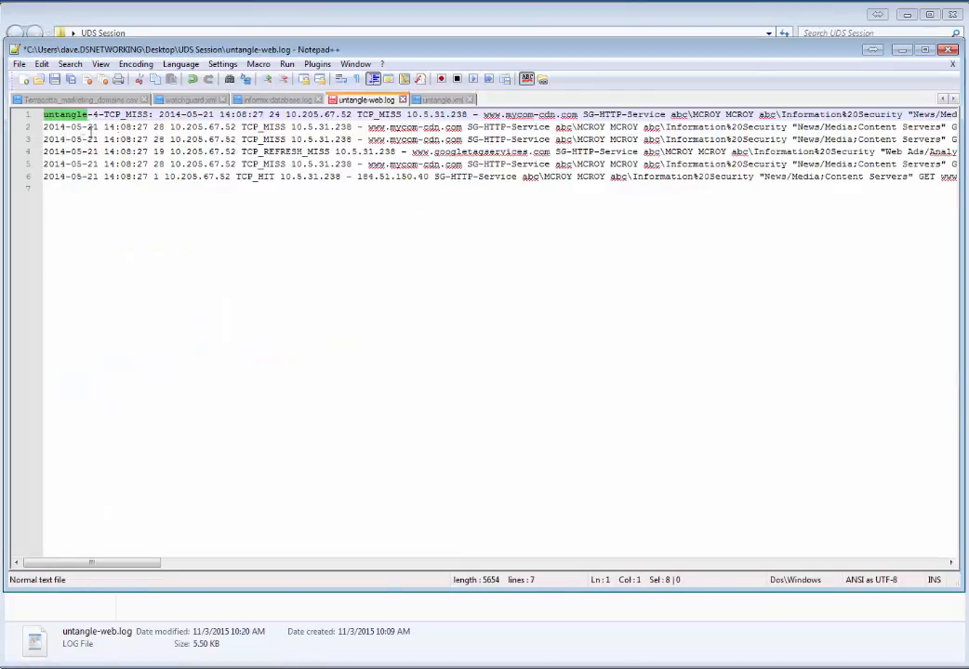
# - Compare the remaining parts of line 1's prefix with the idField setting in untangle.xml and the TCP_MISS field in the log entry
pyautogui.click(92, 115)
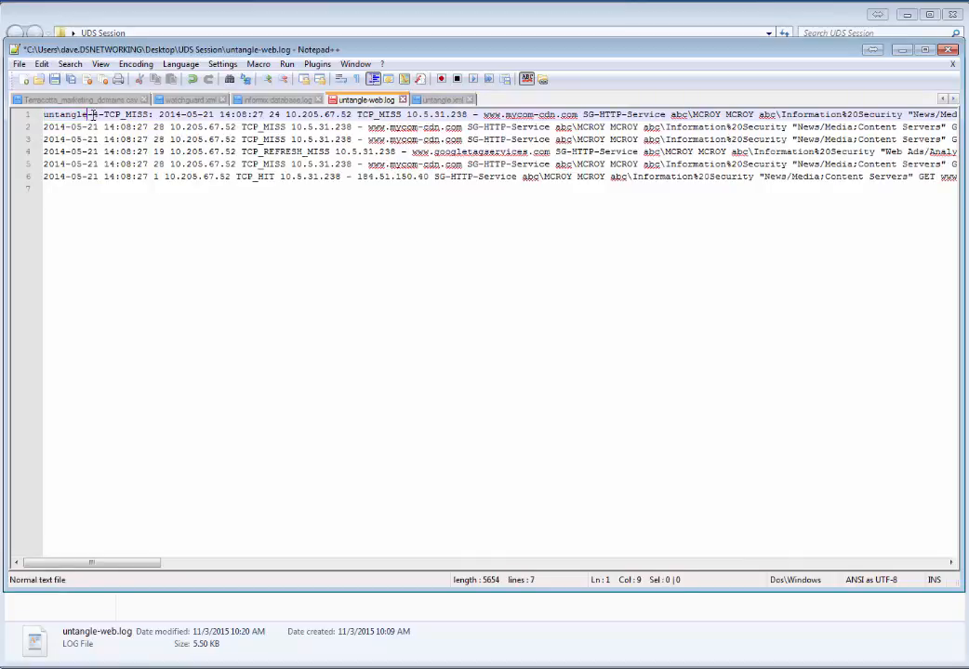
pyautogui.moveTo(92, 114); pyautogui.dragTo(101, 115)
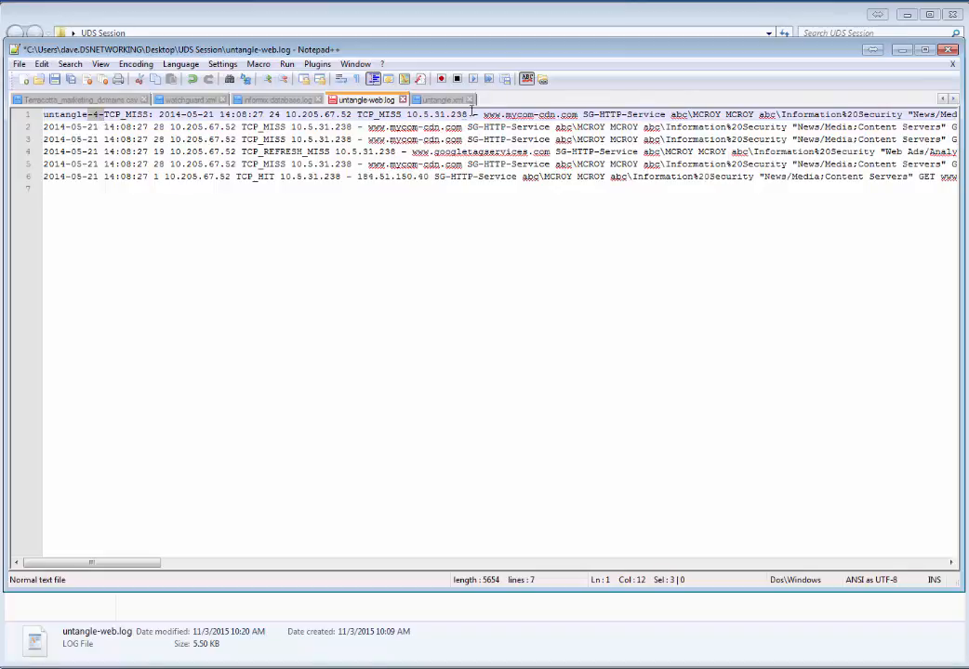
pyautogui.click(442, 99)
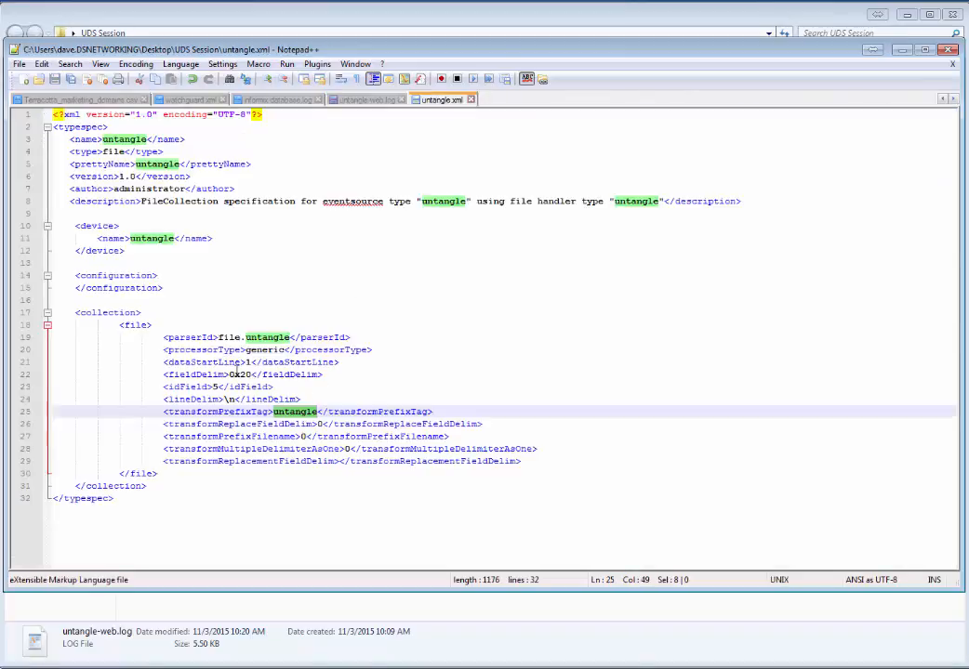
pyautogui.doubleClick(216, 388)
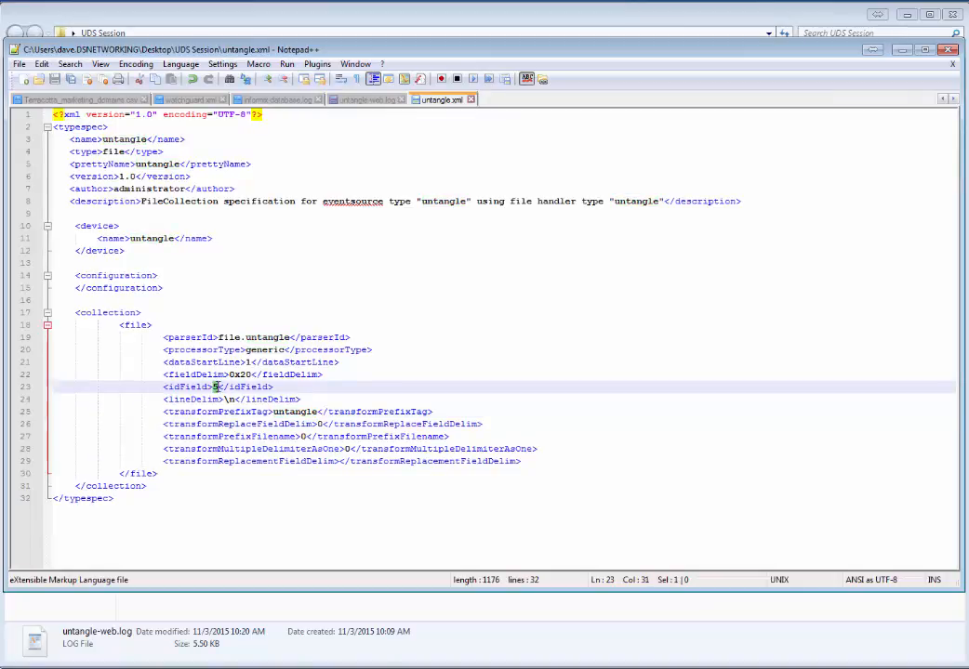
pyautogui.click(373, 101)
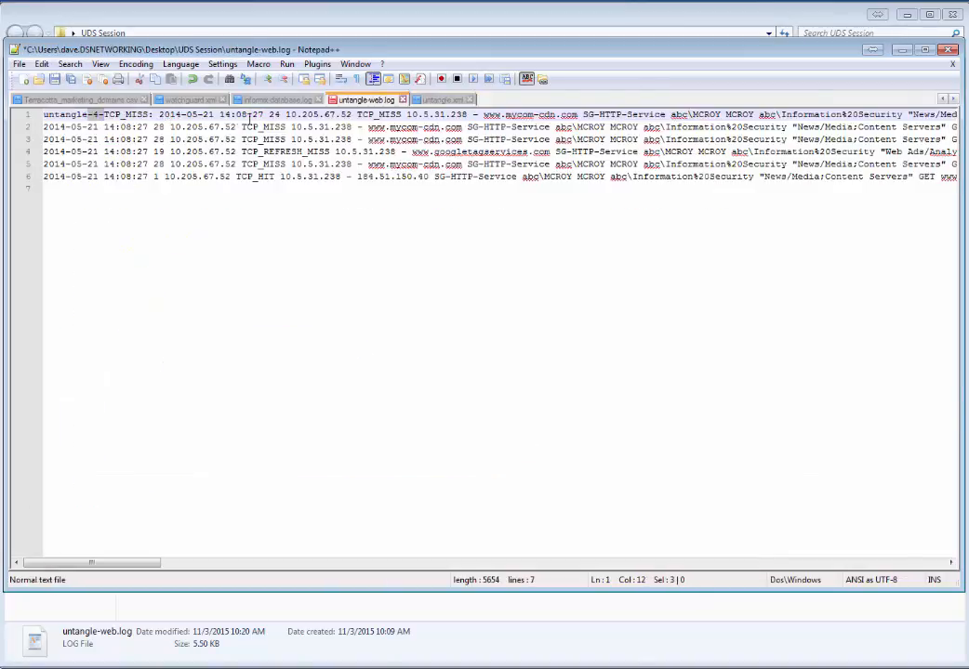
pyautogui.doubleClick(362, 114)
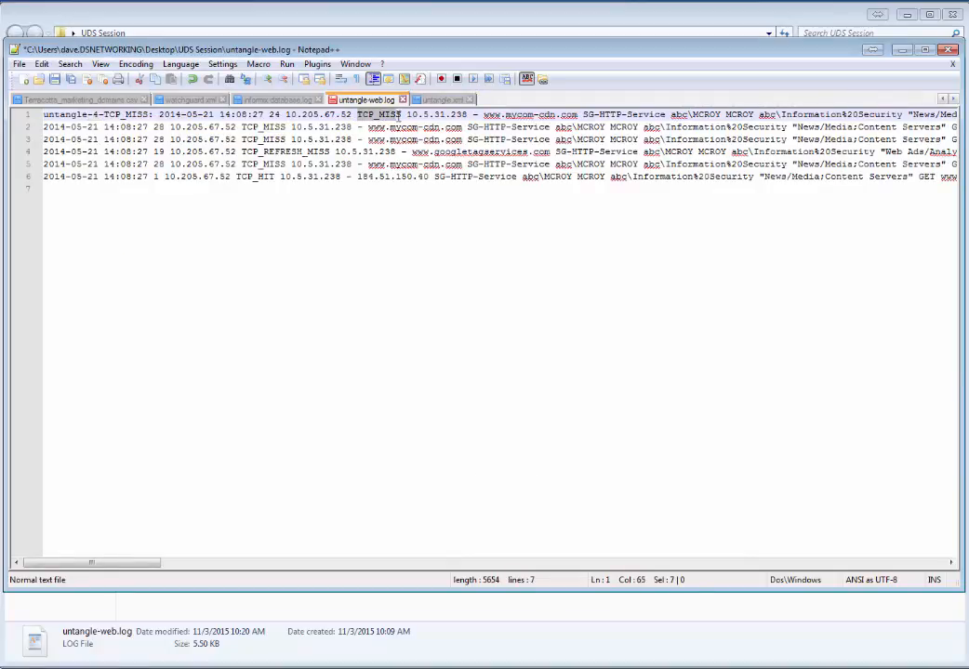
pyautogui.click(138, 115)
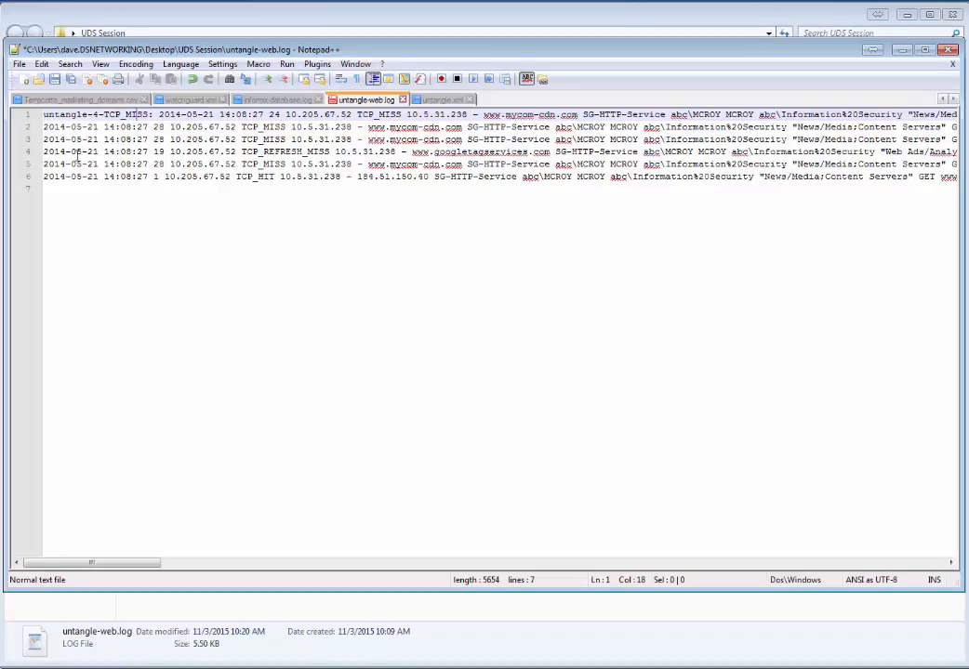
# - Copy TCP_REFRESH_MISS from line 4 of untangle-web.log and start that line with the prefix "untangle-4-TCP_REFRESH_MISS: "
pyautogui.click(44, 151)
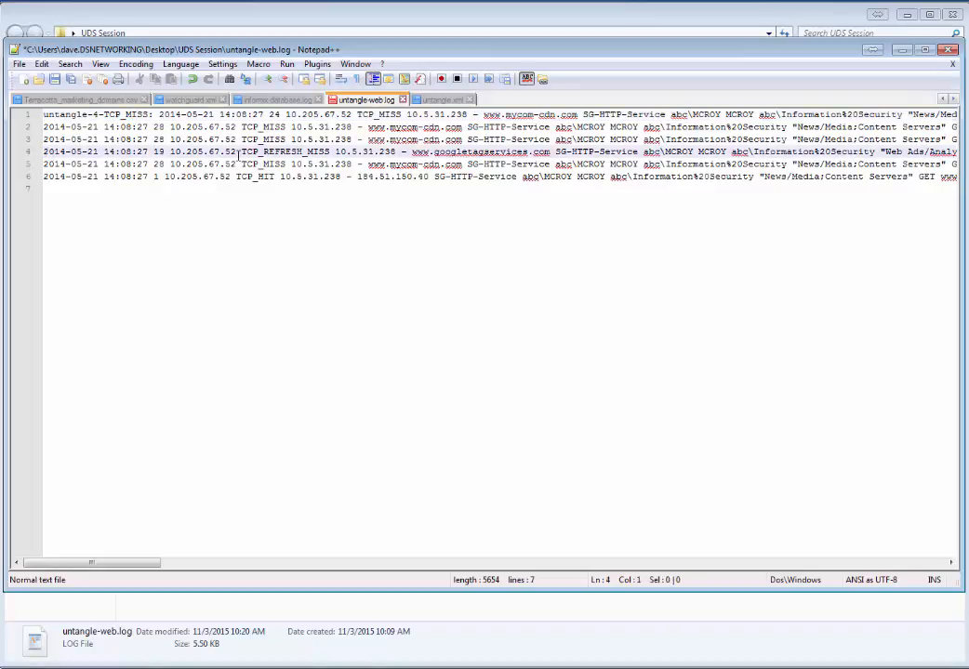
pyautogui.moveTo(241, 151); pyautogui.dragTo(330, 153)
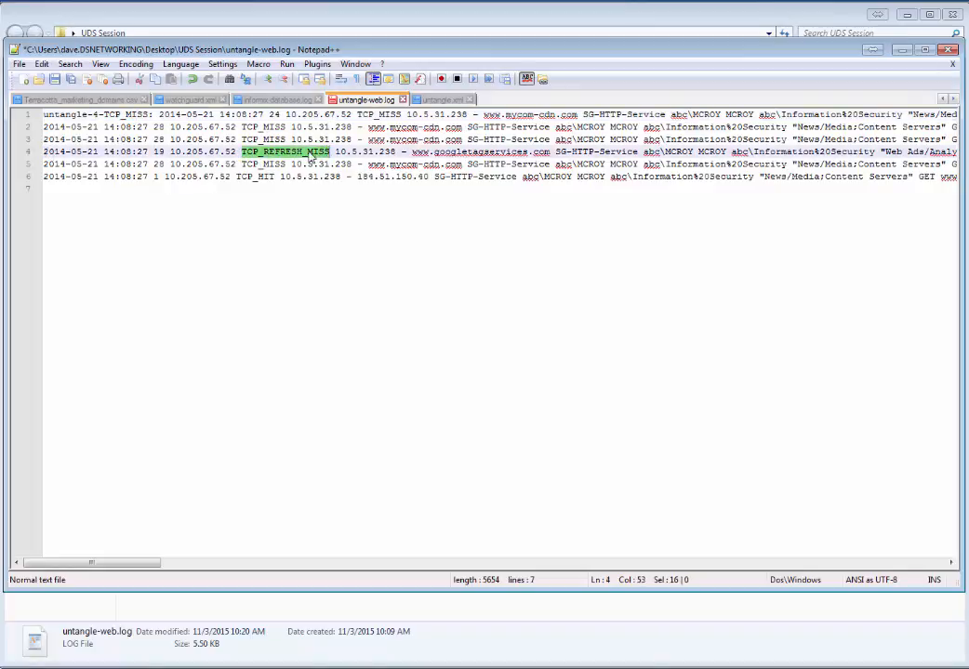
pyautogui.rightClick(309, 154)
pyautogui.click(341, 176)
pyautogui.click(41, 153)
pyautogui.click(46, 152)
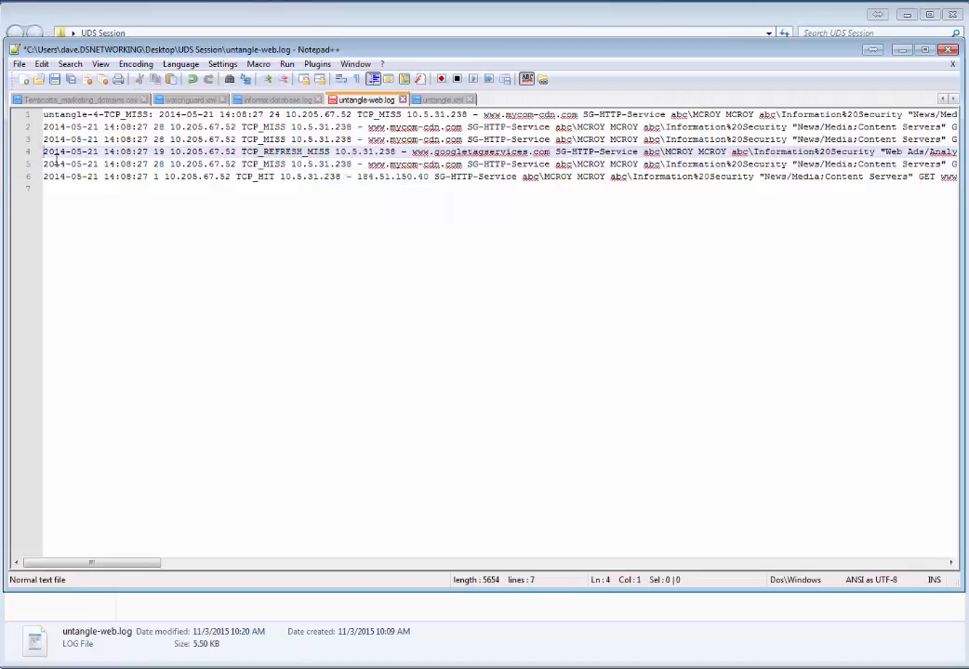
pyautogui.write('untan')
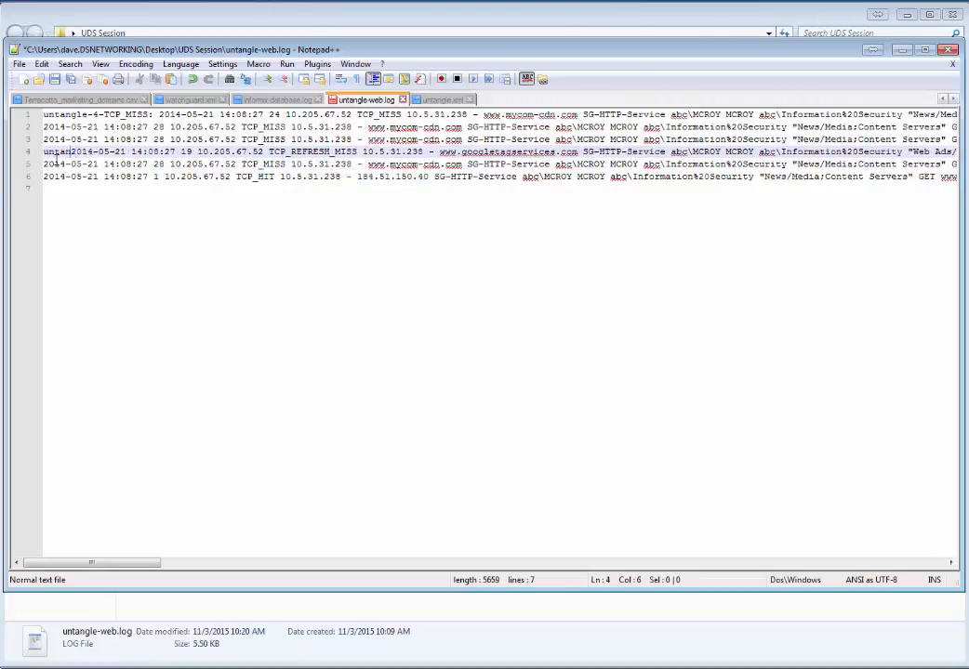
pyautogui.write('gle-4-')
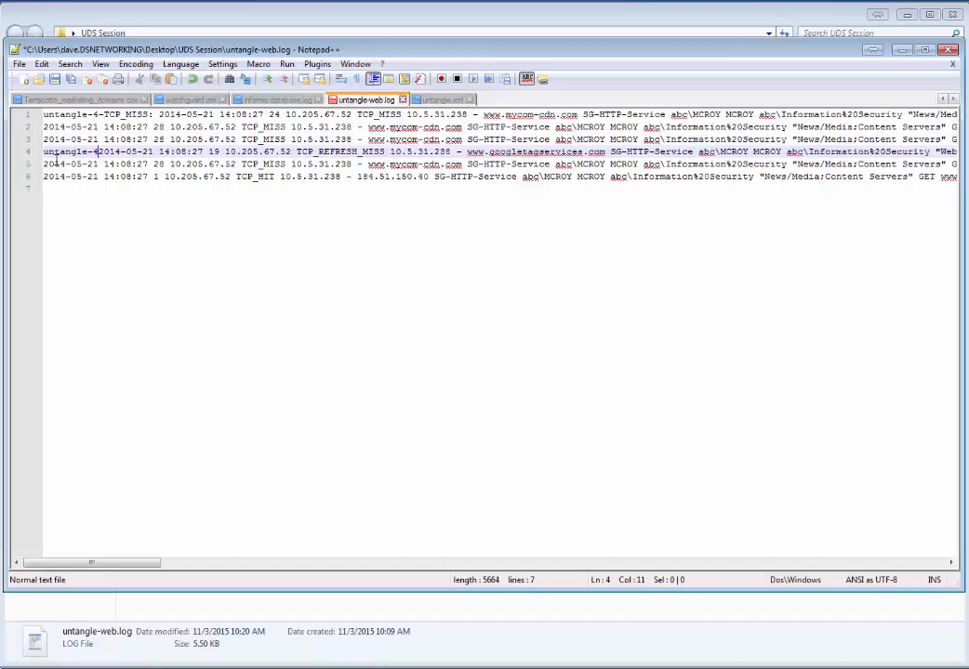
pyautogui.hotkey('ctrl', 'v')
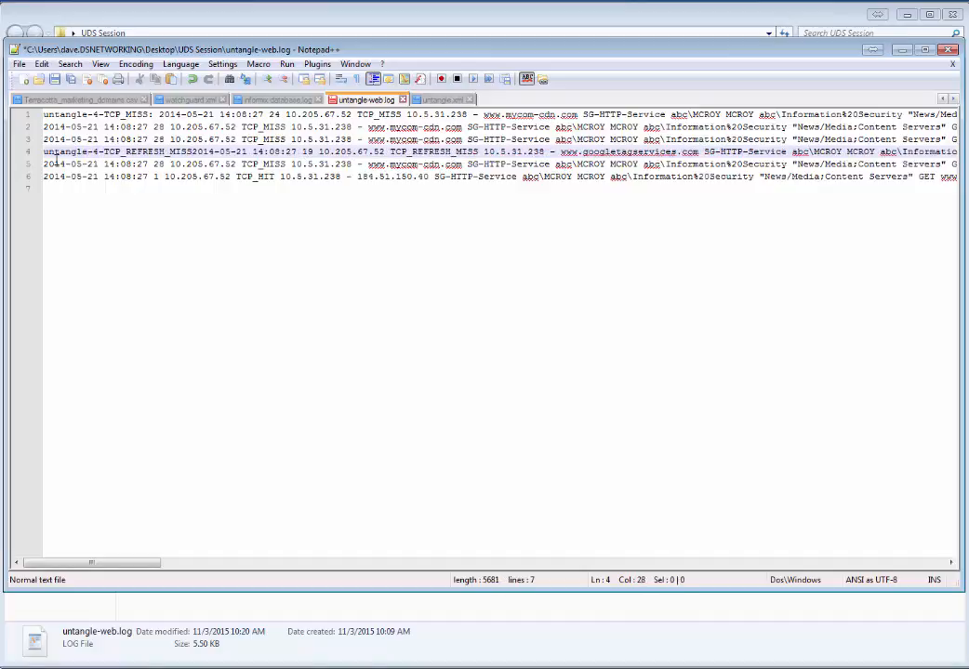
pyautogui.write(':')
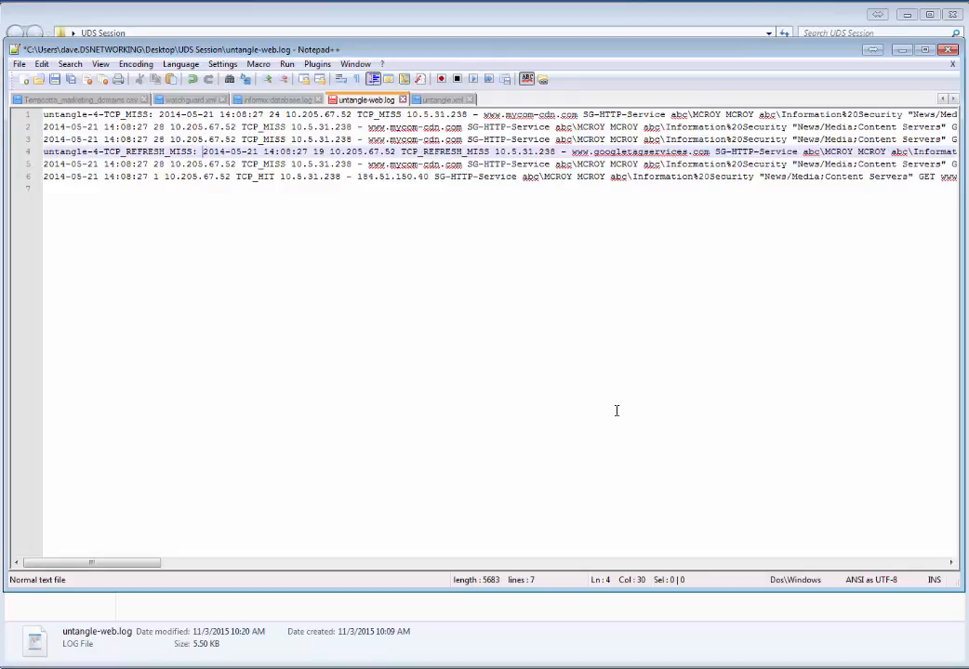
# - Switch to the RSA Security Analytics investigation for device.ip 1.2.3.4 and open the rsa-log-dec decoder source's events in a new tab
pyautogui.click(899, 50)
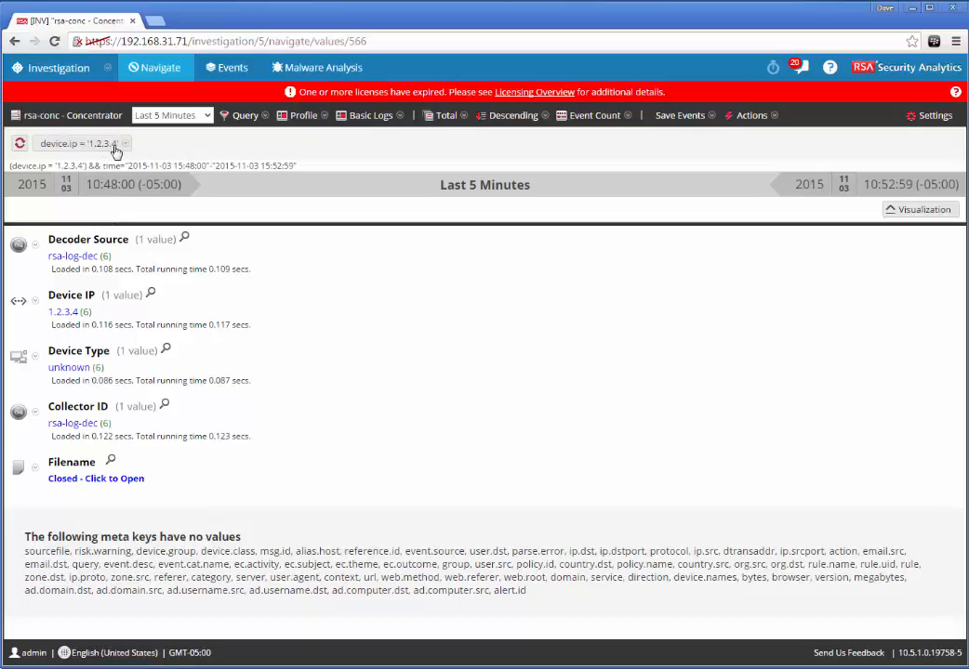
pyautogui.rightClick(105, 260)
pyautogui.click(140, 282)
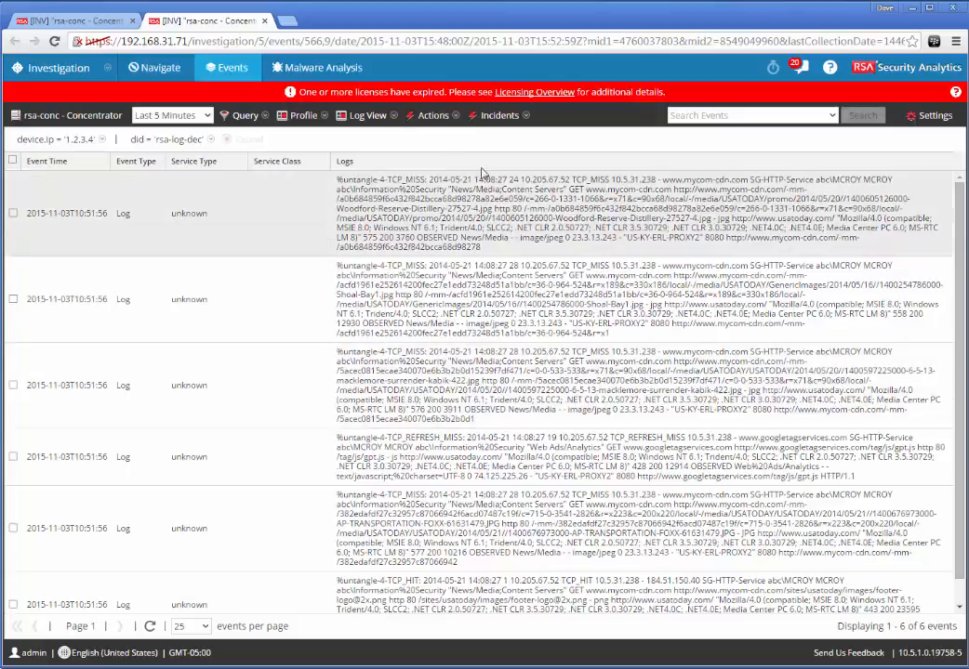
# - Select all listed events and export all logs under the file name investigation-2015-Nov-03-10-52-42
pyautogui.click(12, 159)
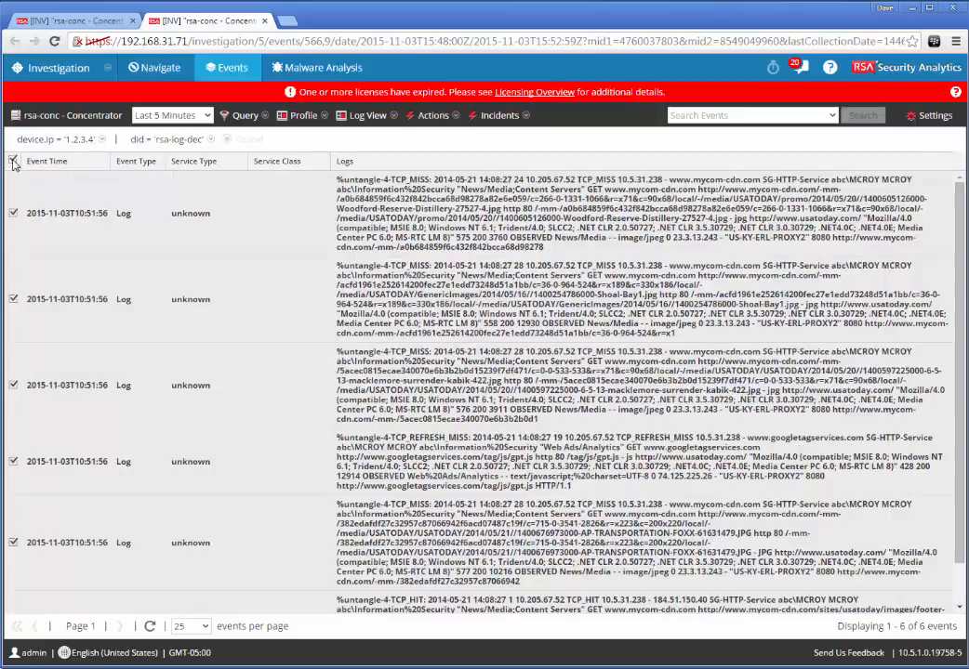
pyautogui.click(434, 116)
pyautogui.moveTo(462, 140)
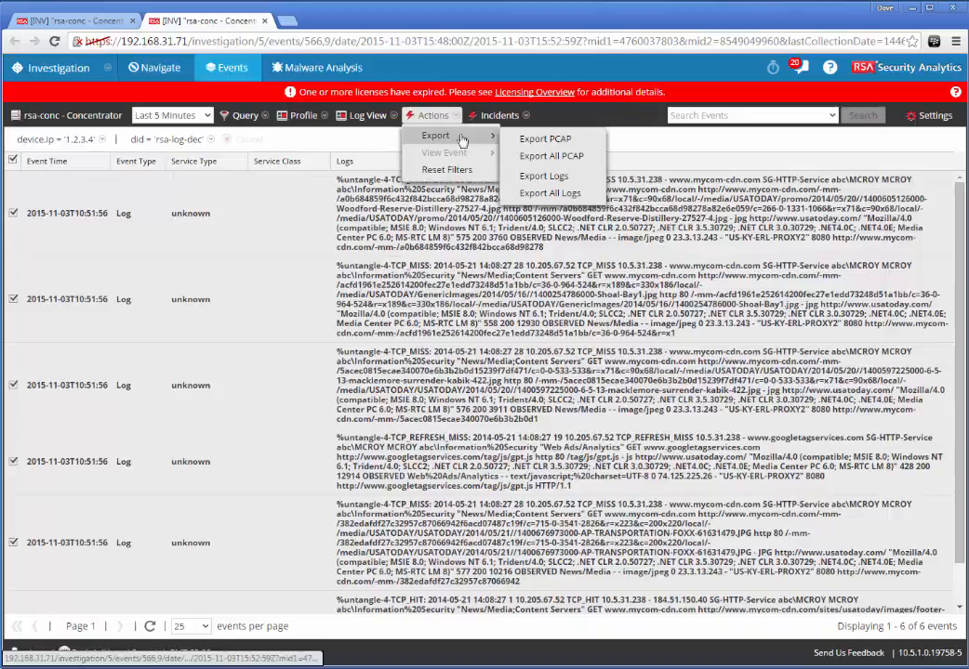
pyautogui.click(543, 194)
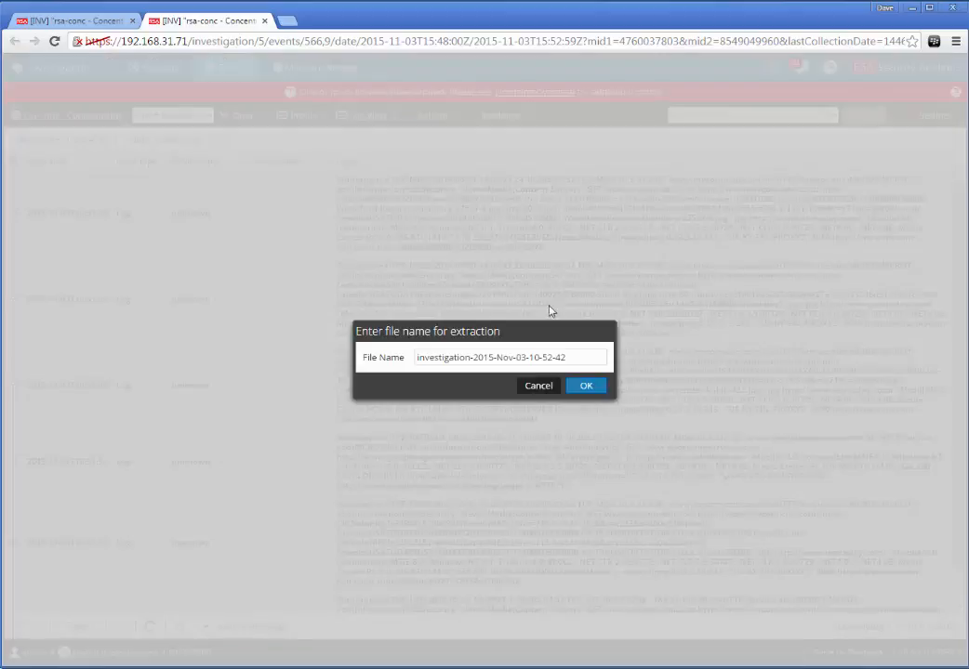
pyautogui.click(589, 390)
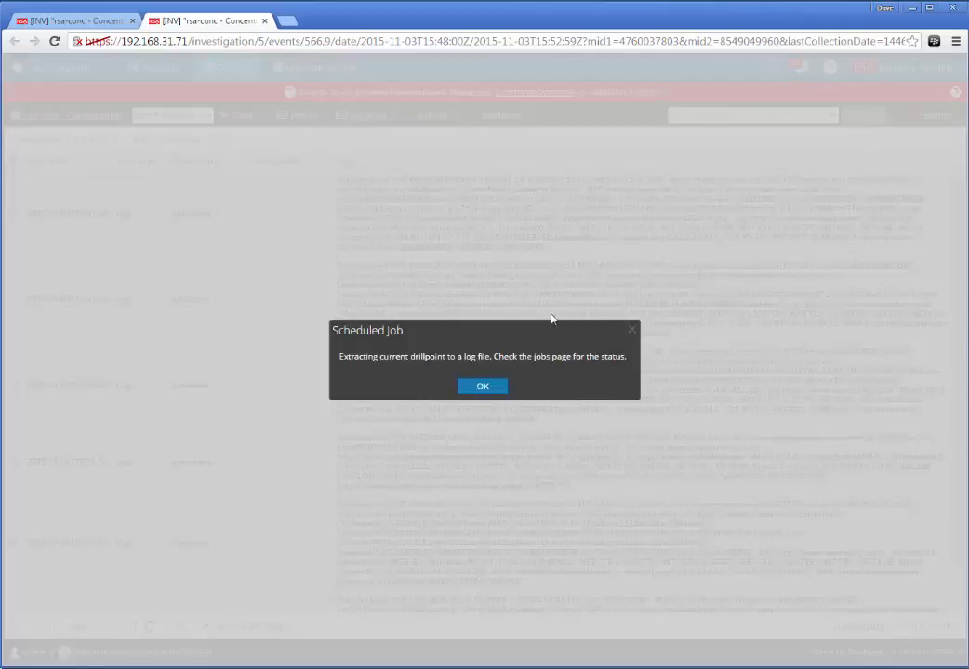
# - Download the completed log extraction from its notification, open investigation-2015-Nov-03-10-52-42.log and highlight the untangle-4-TCP_MISS prefix of the first event
pyautogui.click(484, 387)
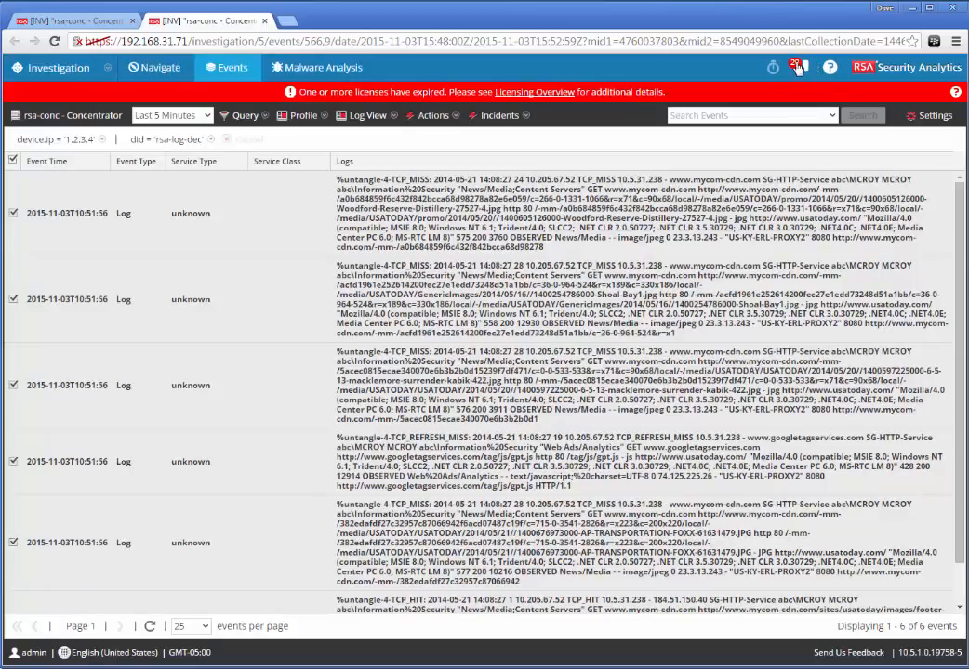
pyautogui.click(800, 67)
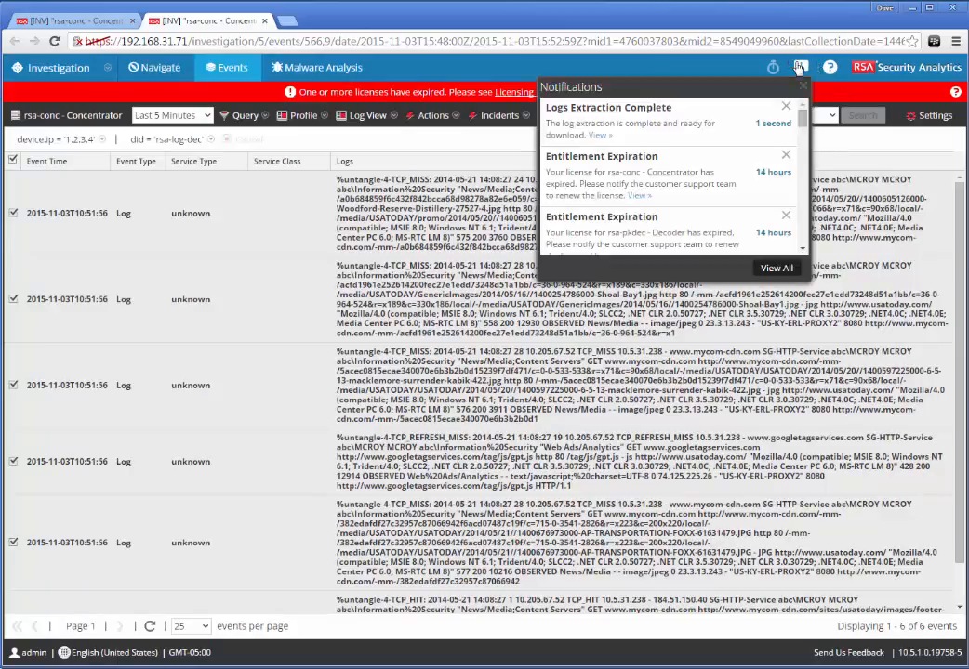
pyautogui.click(599, 135)
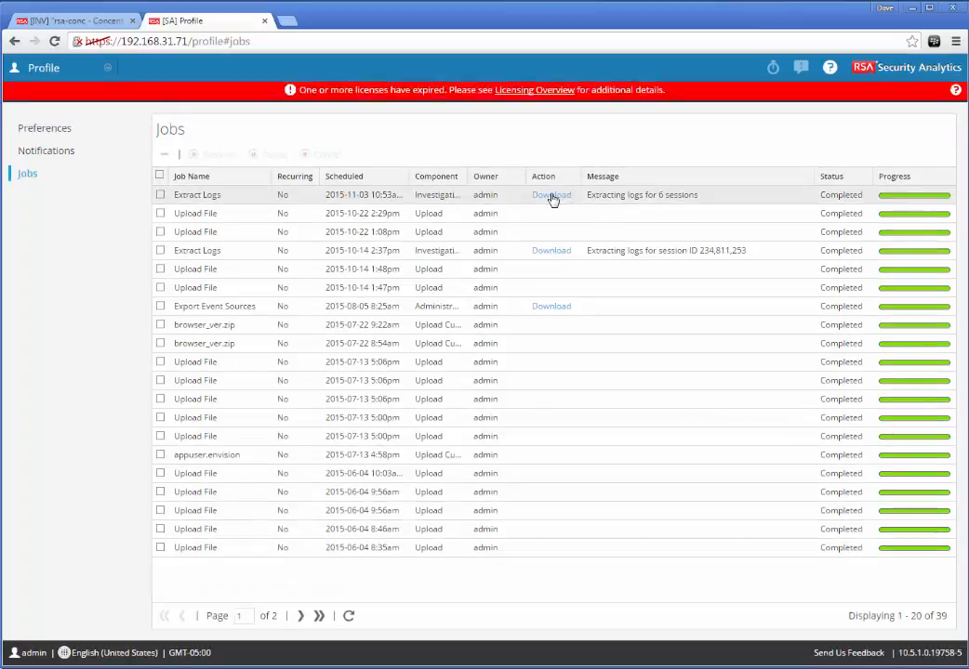
pyautogui.click(551, 196)
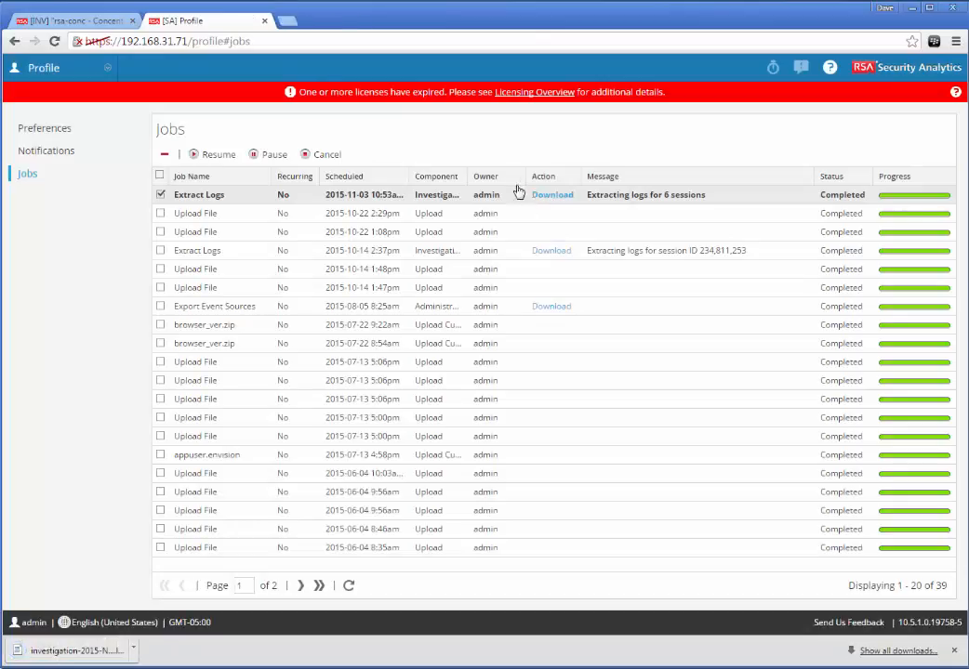
pyautogui.click(101, 651)
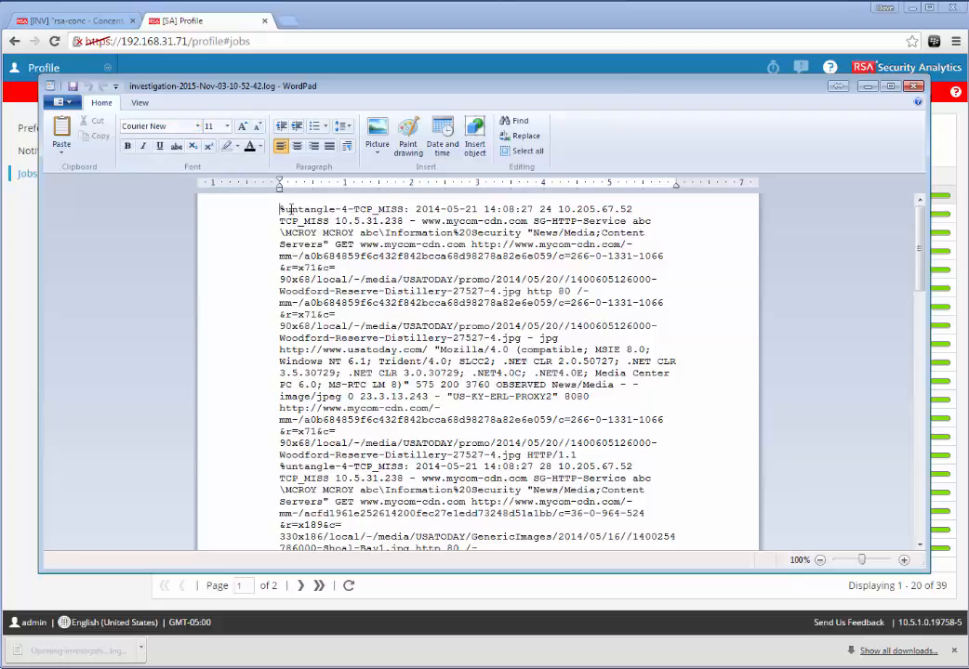
pyautogui.moveTo(280, 211)
pyautogui.mouseDown()
pyautogui.moveTo(402, 207)
pyautogui.moveTo(282, 210)
pyautogui.mouseUp()
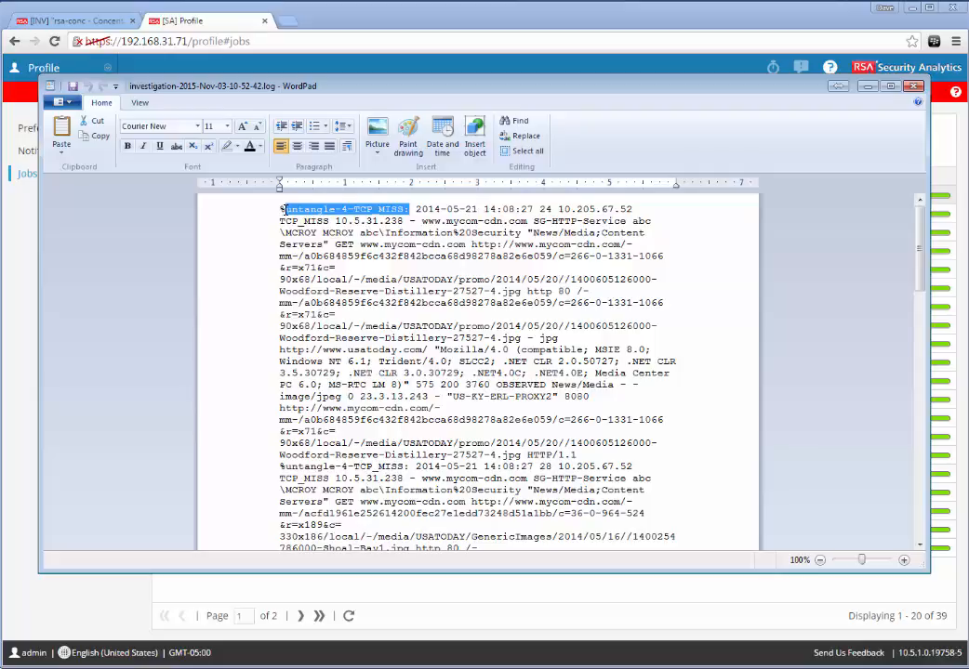
pyautogui.click(866, 87)
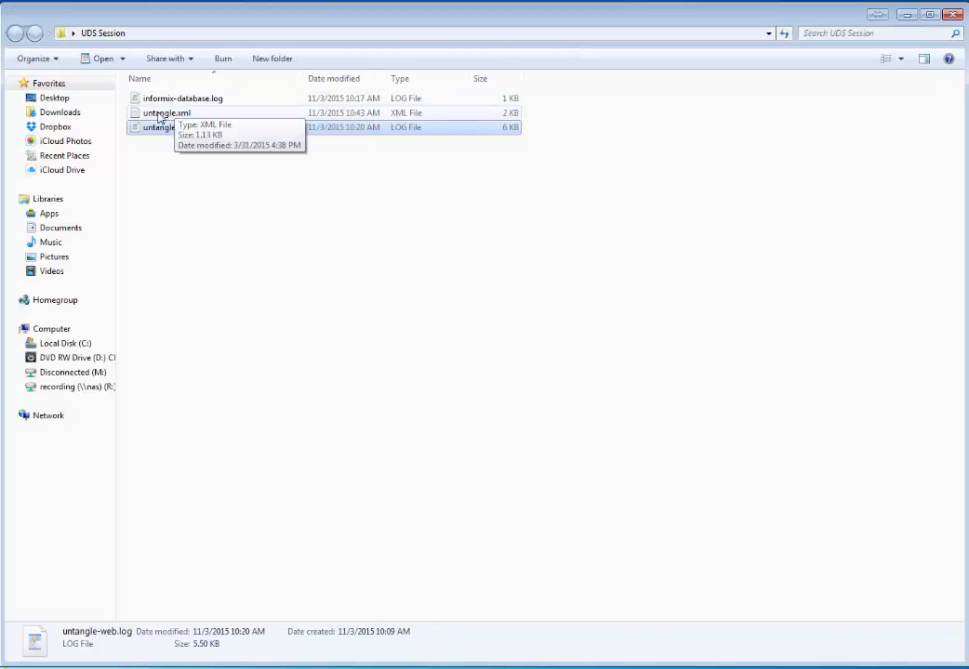
# - Open untangle-web.log in Notepad++ and remove the untangle-4-TCP_MISS and untangle-4-TCP_REFRESH_MISS prefixes from lines 1 and 4
pyautogui.doubleClick(173, 131)
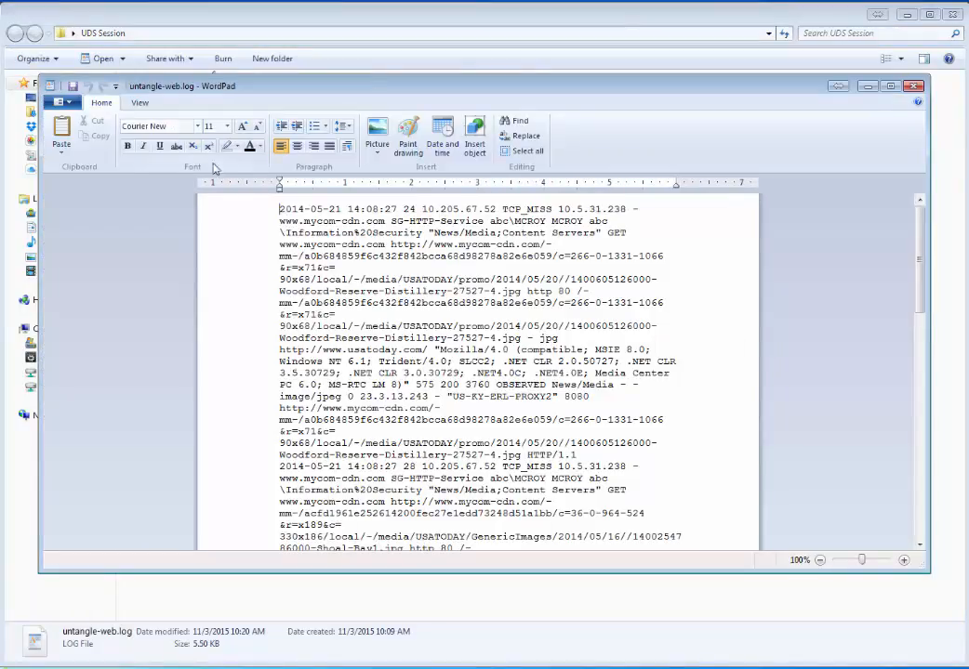
pyautogui.click(749, 65)
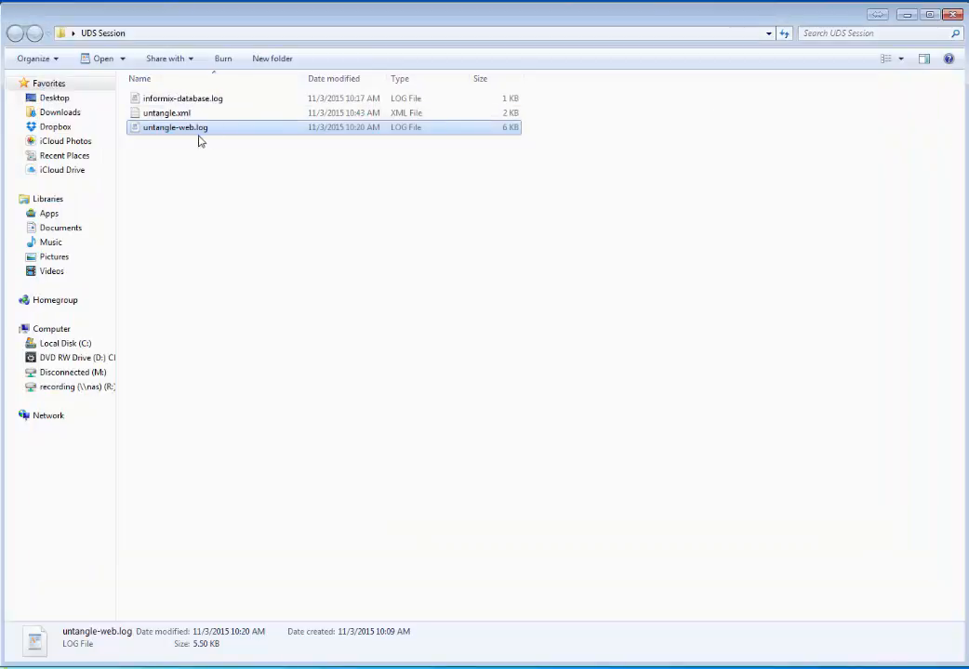
pyautogui.rightClick(198, 132)
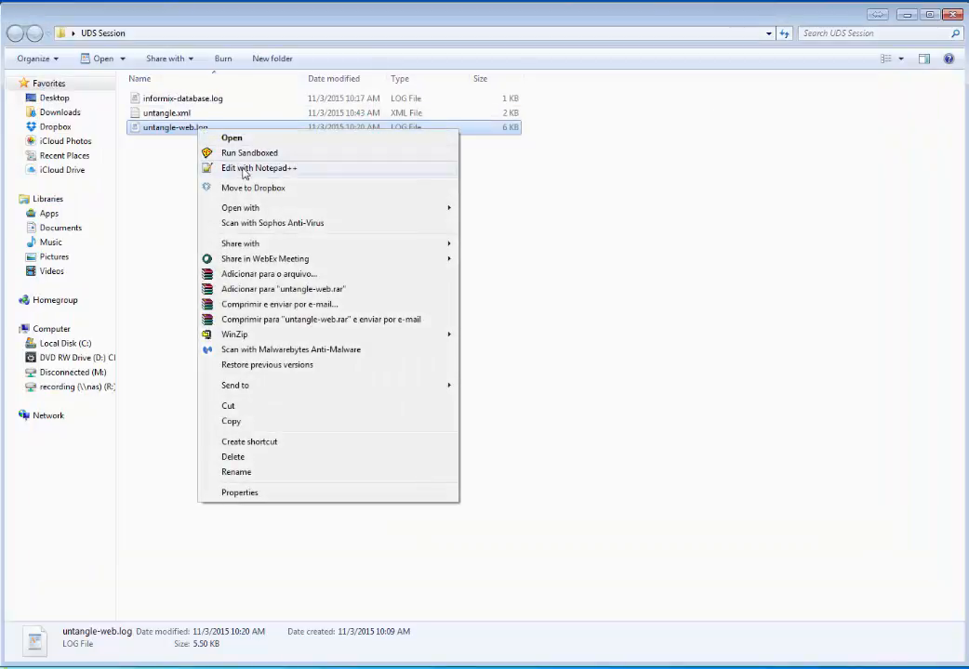
pyautogui.click(244, 168)
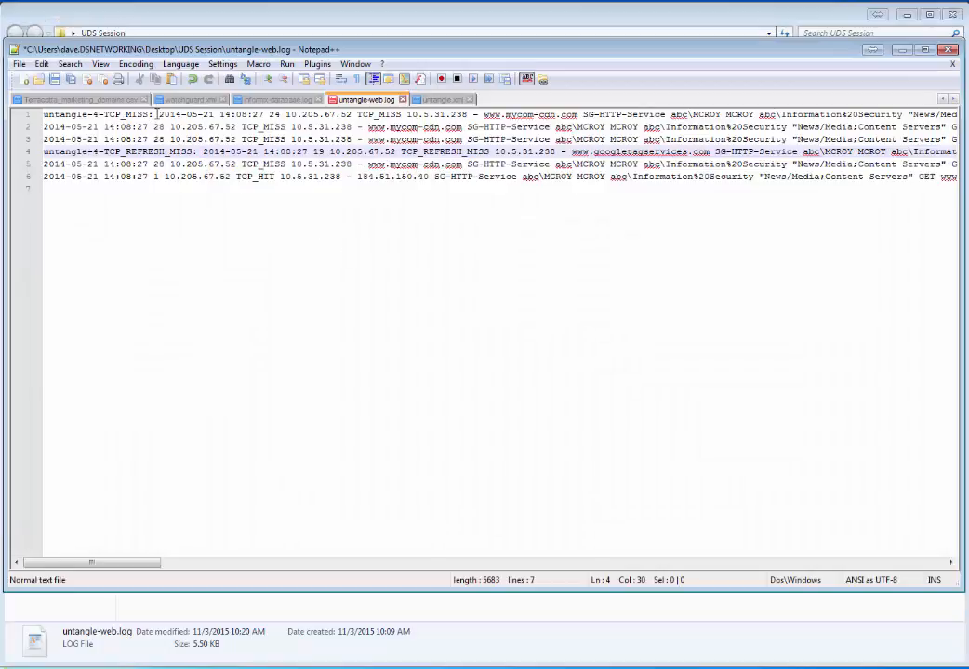
pyautogui.moveTo(157, 115); pyautogui.dragTo(43, 115)
pyautogui.press('Delete')
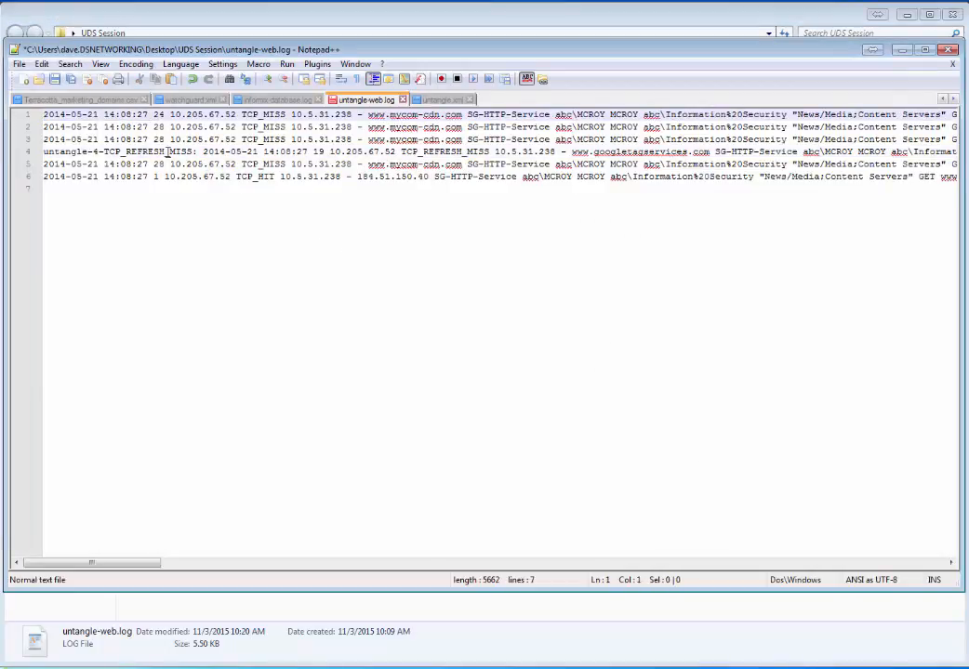
pyautogui.moveTo(202, 151); pyautogui.dragTo(29, 156)
pyautogui.press('Delete')
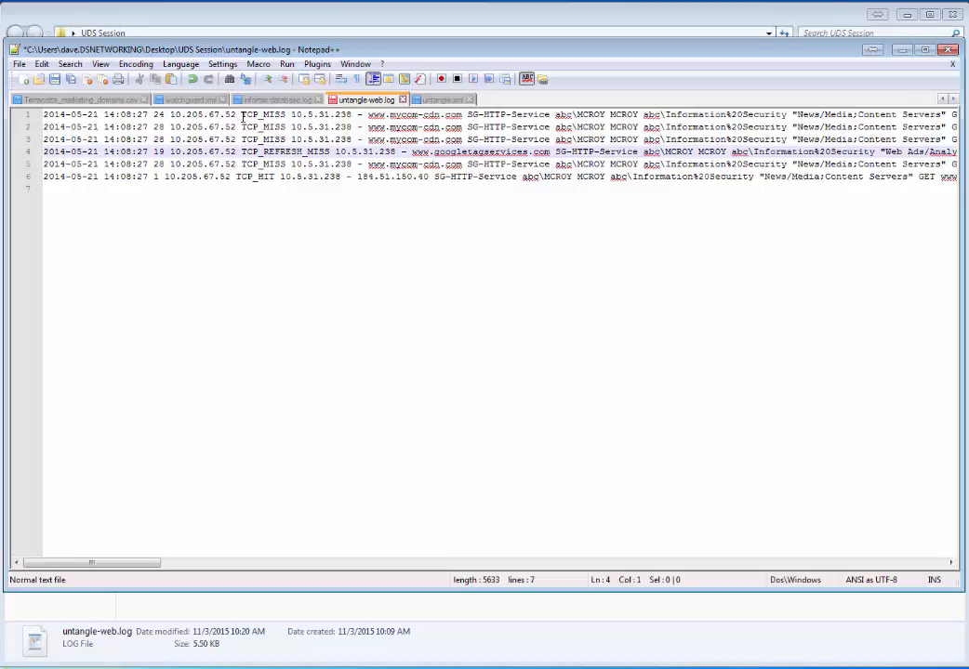
# - Highlight the TCP_MISS field in line 1 and close Notepad++ without saving untangle-web.log
pyautogui.moveTo(242, 115); pyautogui.dragTo(286, 114)
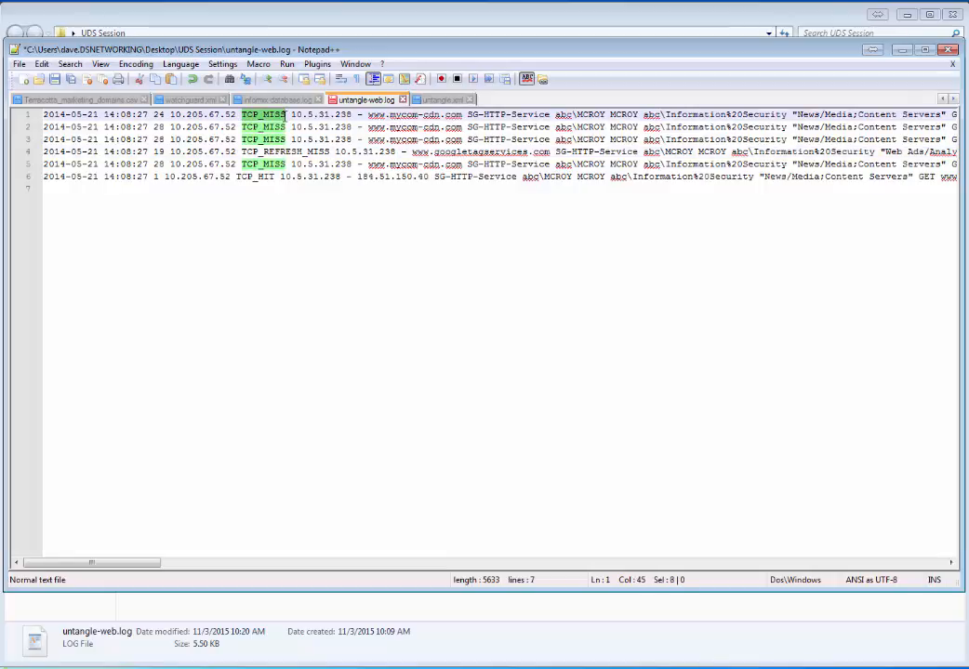
pyautogui.click(947, 51)
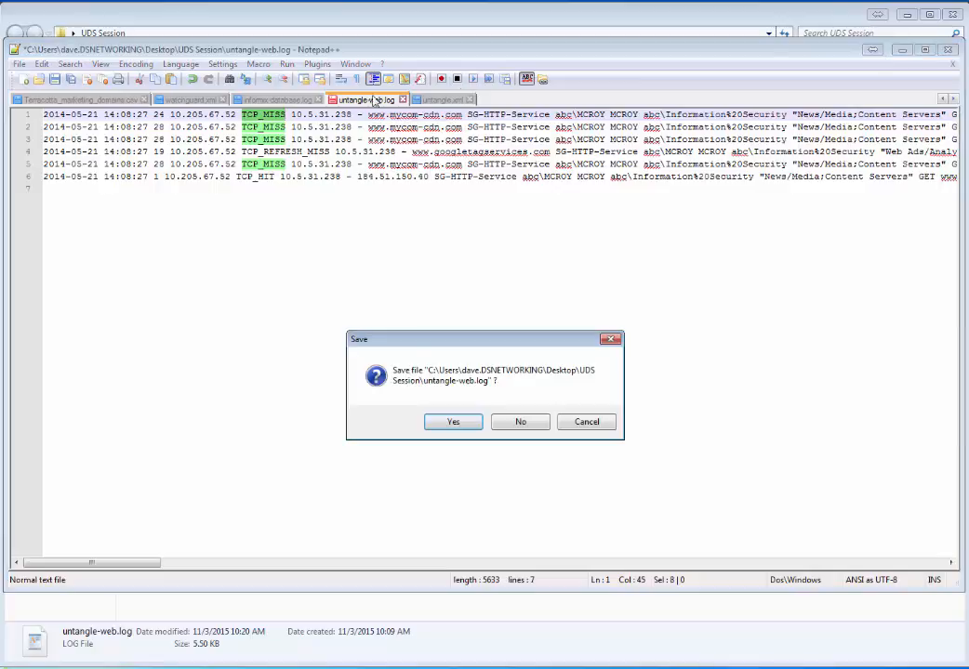
pyautogui.click(520, 423)
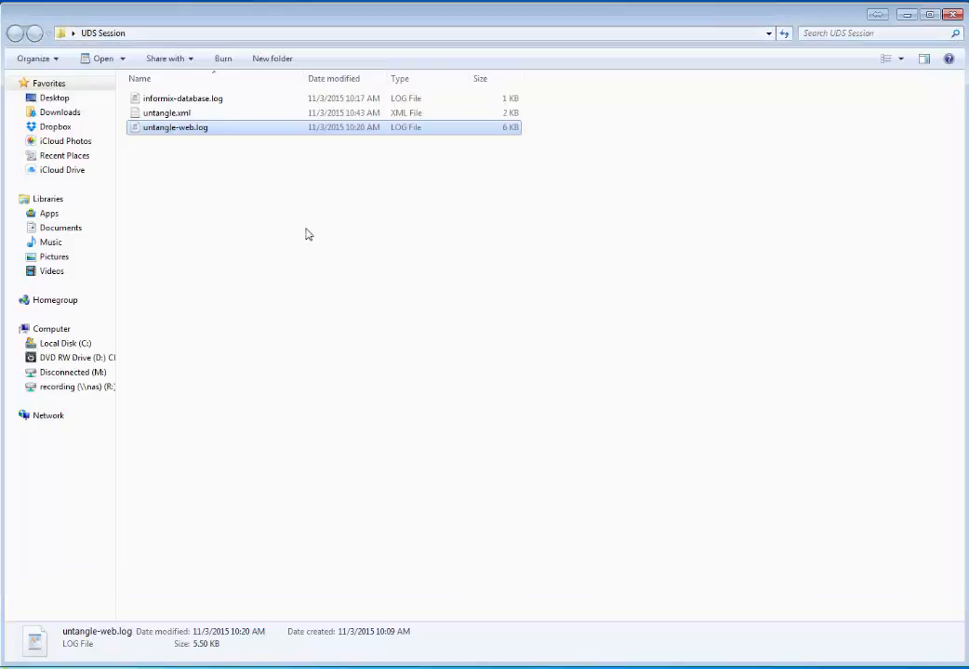
# - Examine the entries of informix-database.log in Notepad++ and close the untangle.xml document along with the editor
pyautogui.rightClick(185, 104)
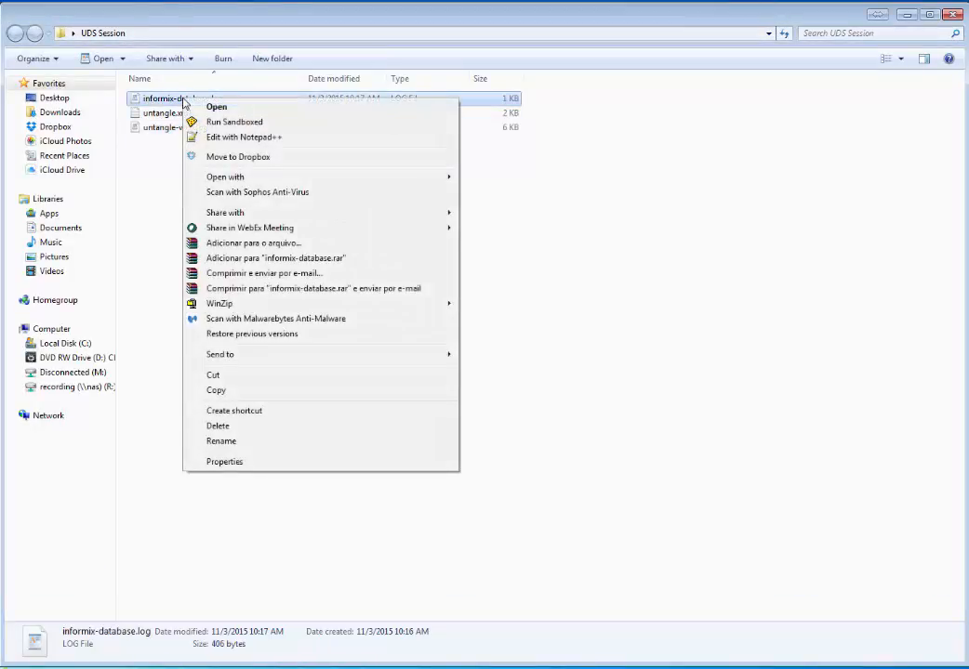
pyautogui.click(243, 139)
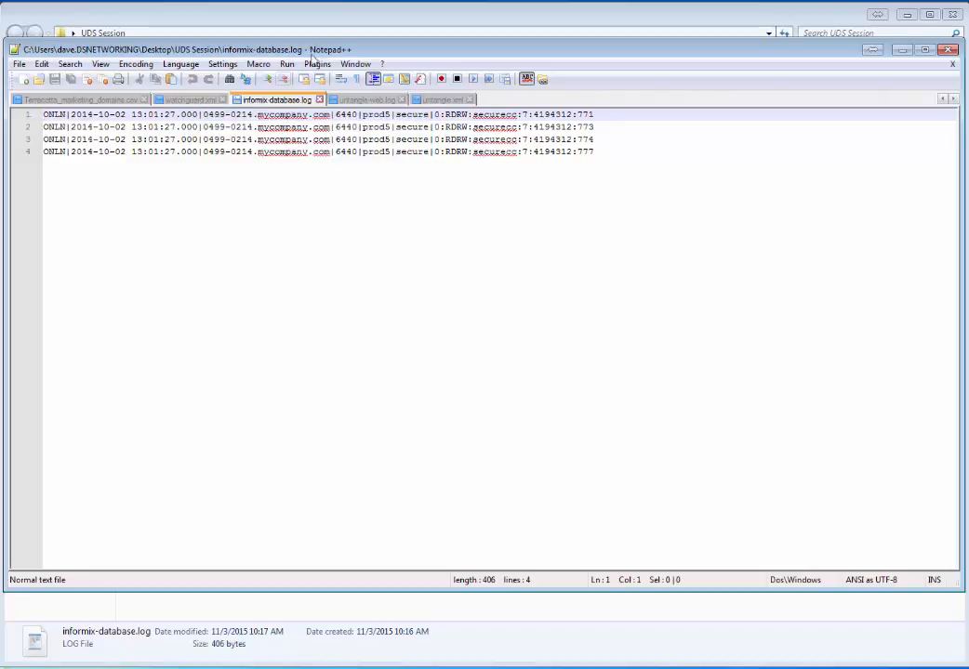
pyautogui.click(469, 100)
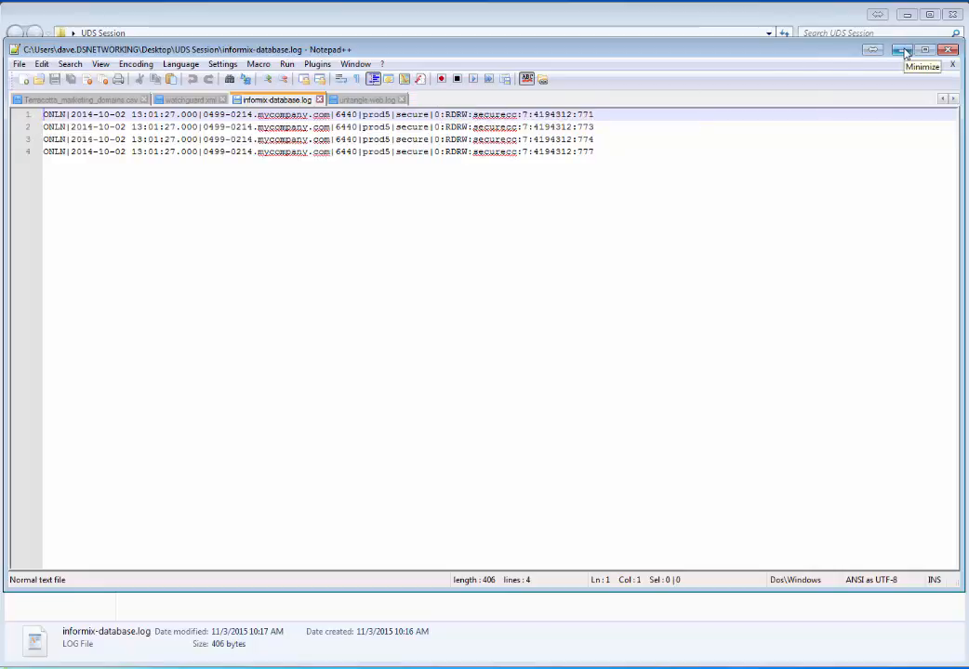
pyautogui.click(947, 49)
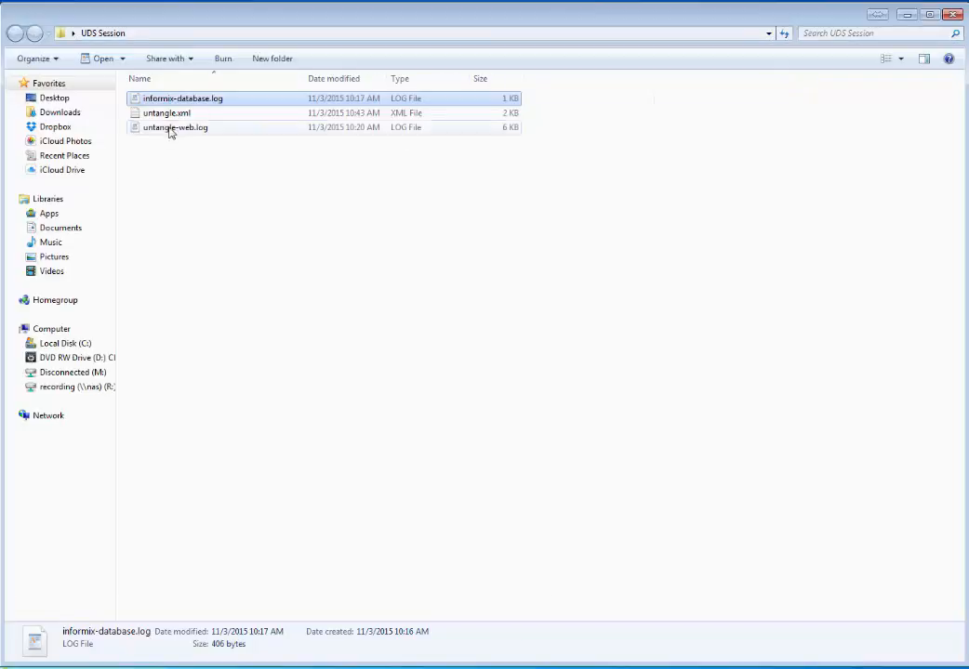
# - Duplicate untangle.xml in the UDS Session folder and name the copy informix.xml
pyautogui.rightClick(164, 116)
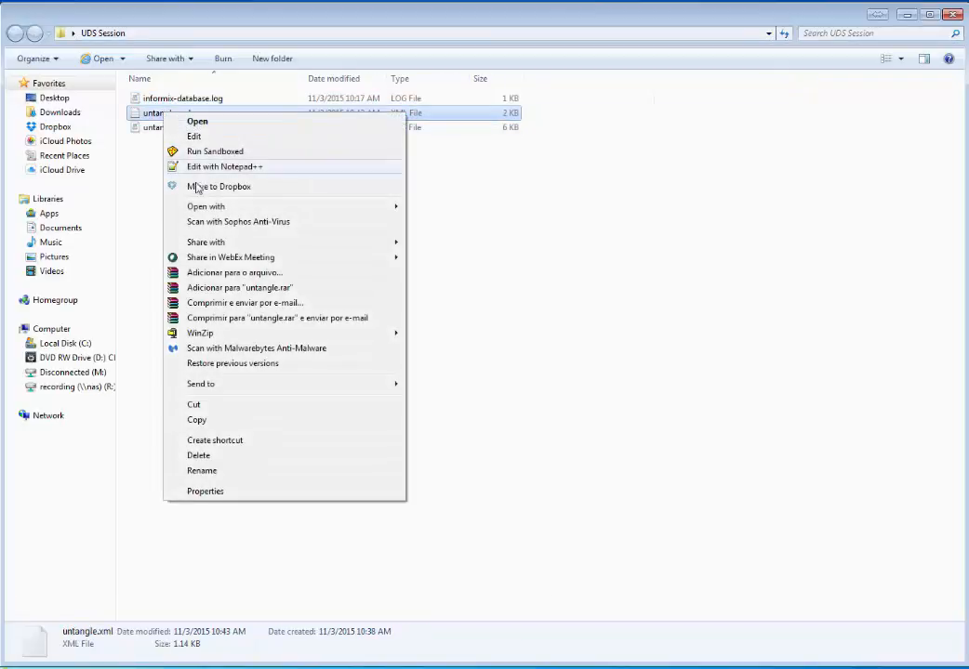
pyautogui.click(197, 423)
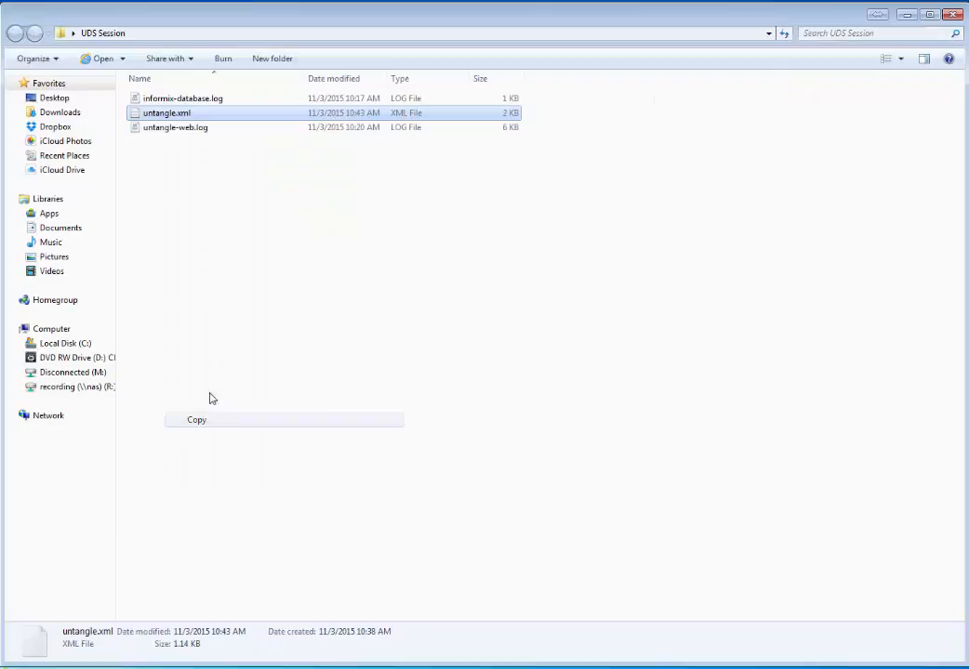
pyautogui.rightClick(166, 200)
pyautogui.click(199, 292)
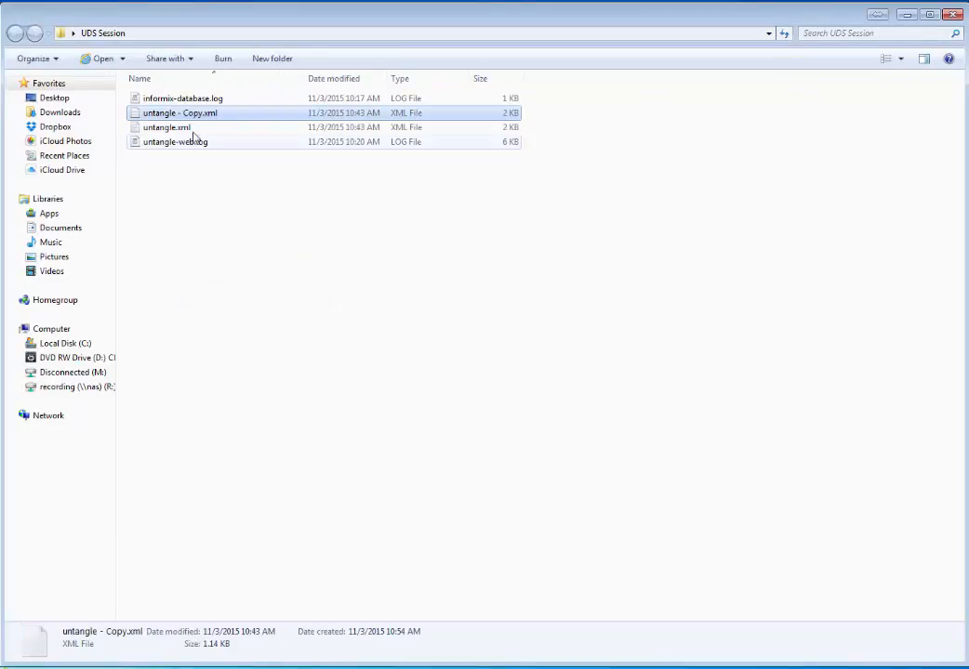
pyautogui.click(196, 116)
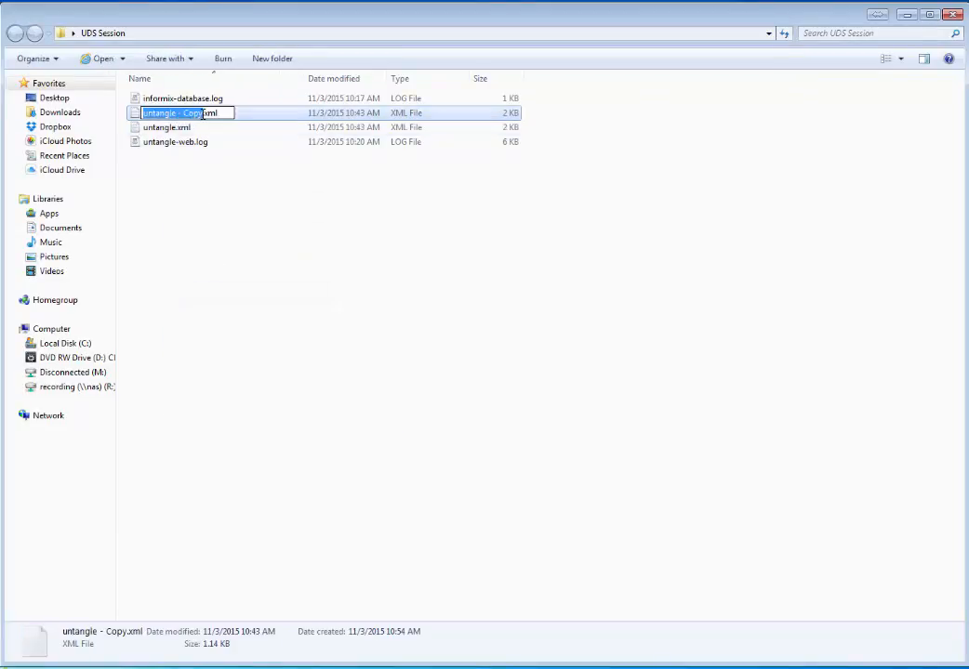
pyautogui.write('informix')
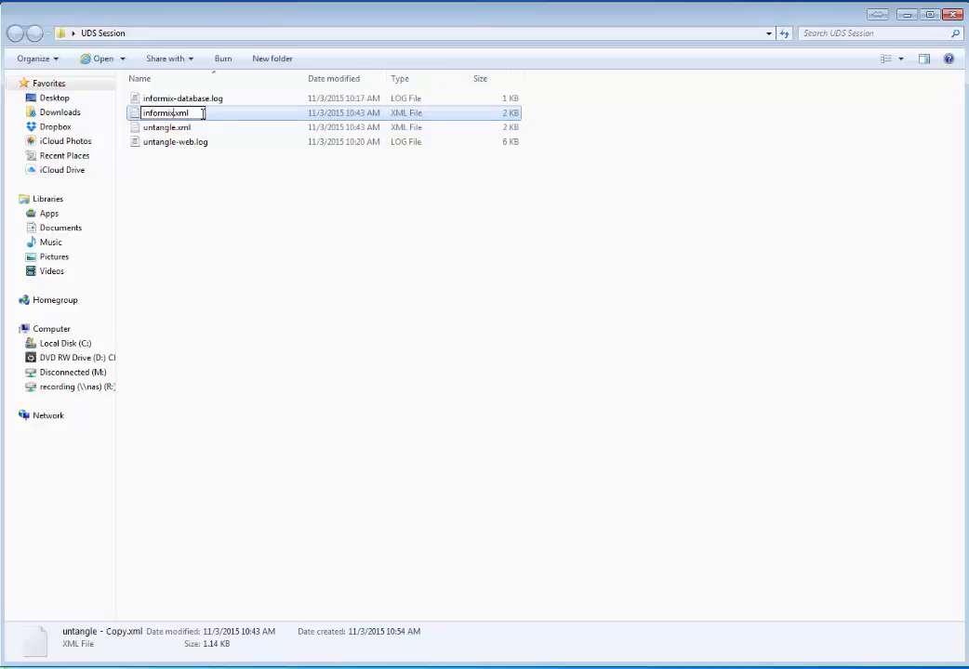
pyautogui.press('Return')
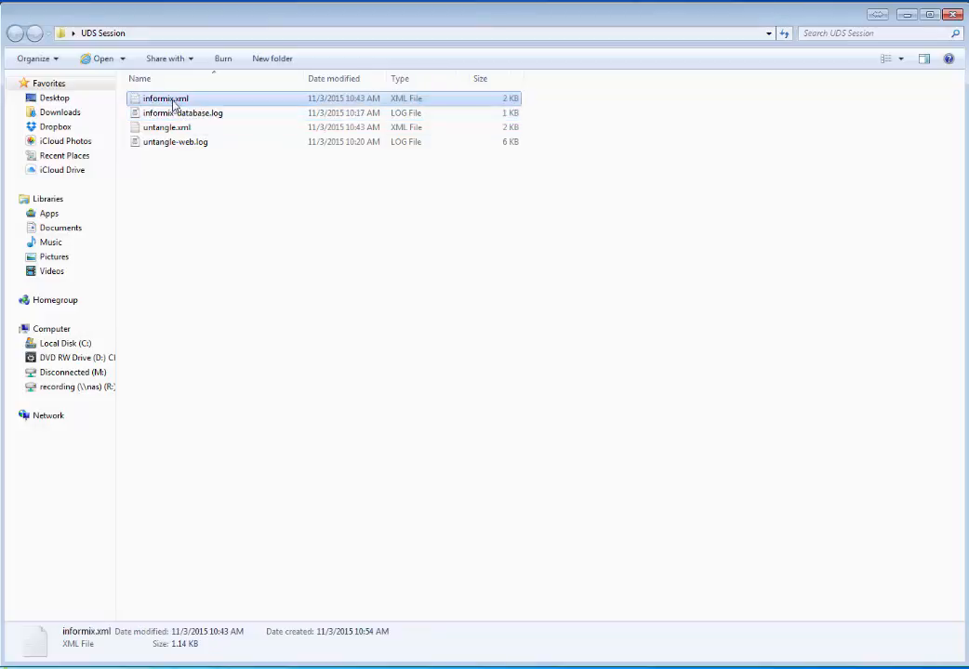
pyautogui.click(172, 102)
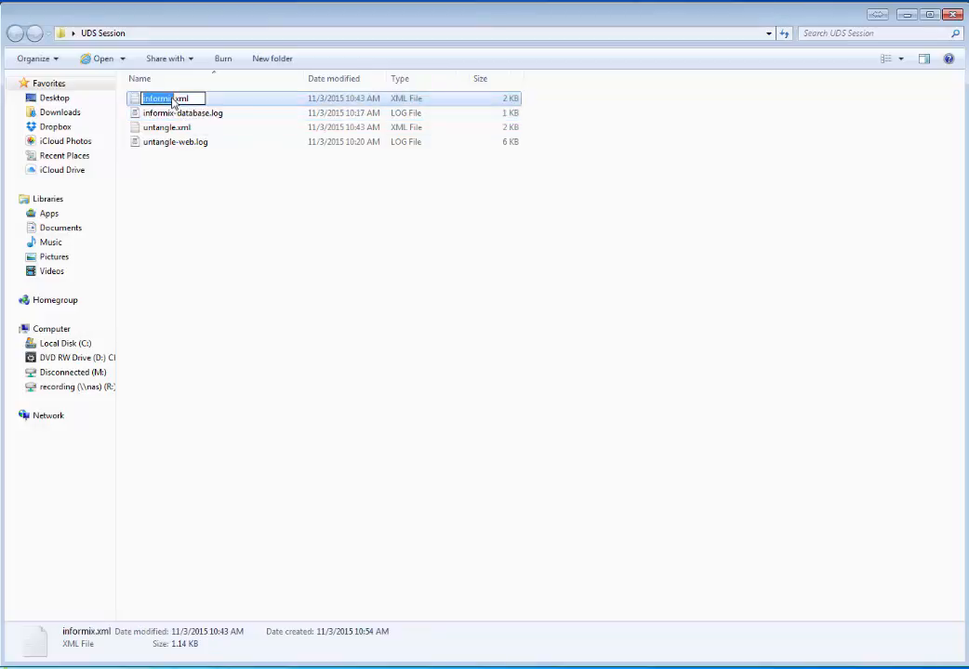
pyautogui.click(186, 233)
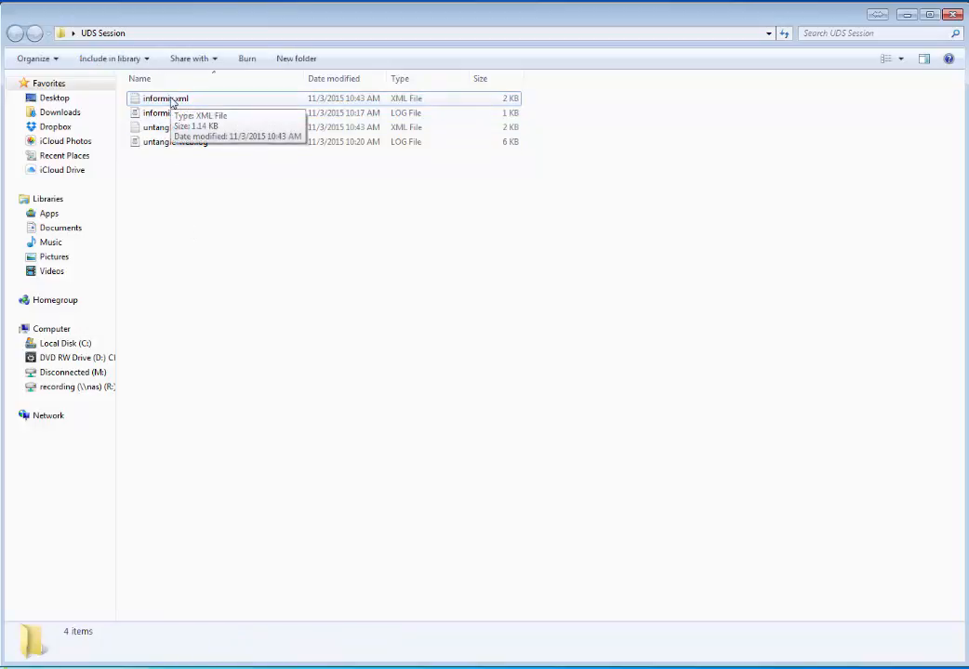
pyautogui.click(173, 103)
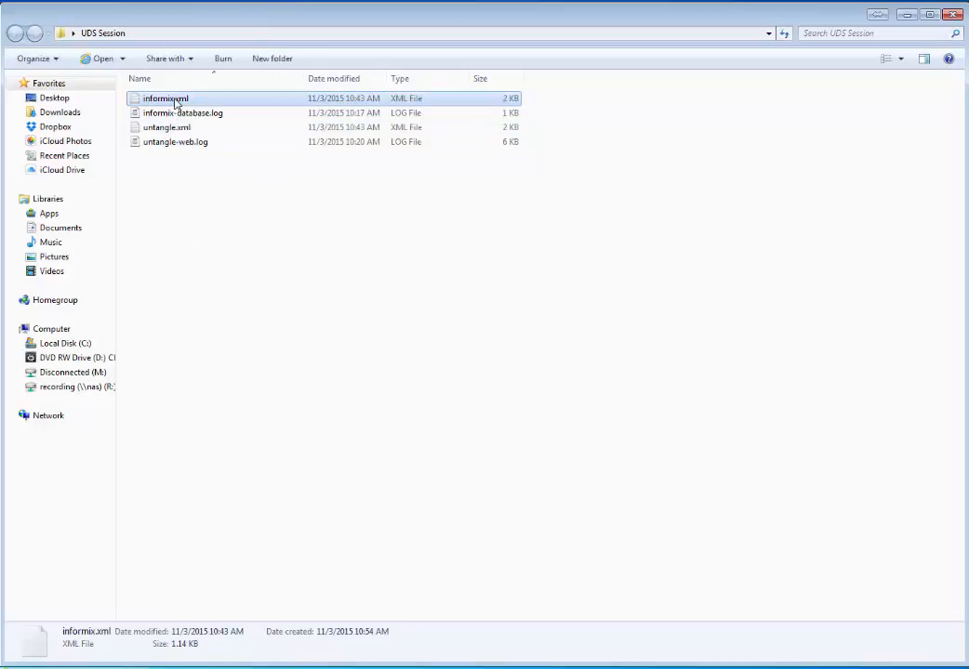
pyautogui.click(175, 102)
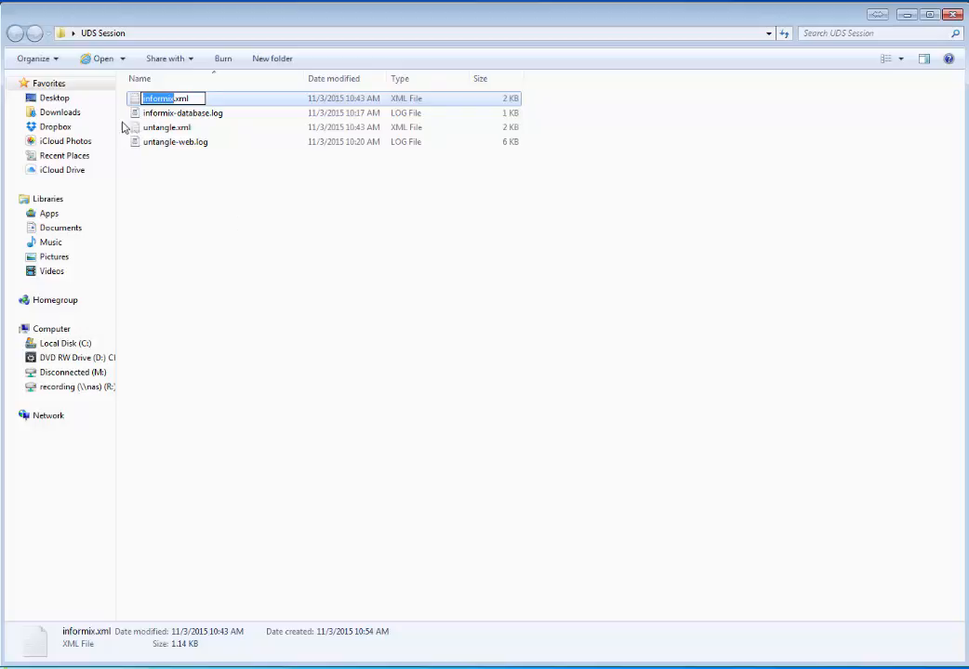
pyautogui.click(227, 279)
# - Open informix.xml in Notepad++ and replace every occurrence of untangle with informix
pyautogui.rightClick(164, 103)
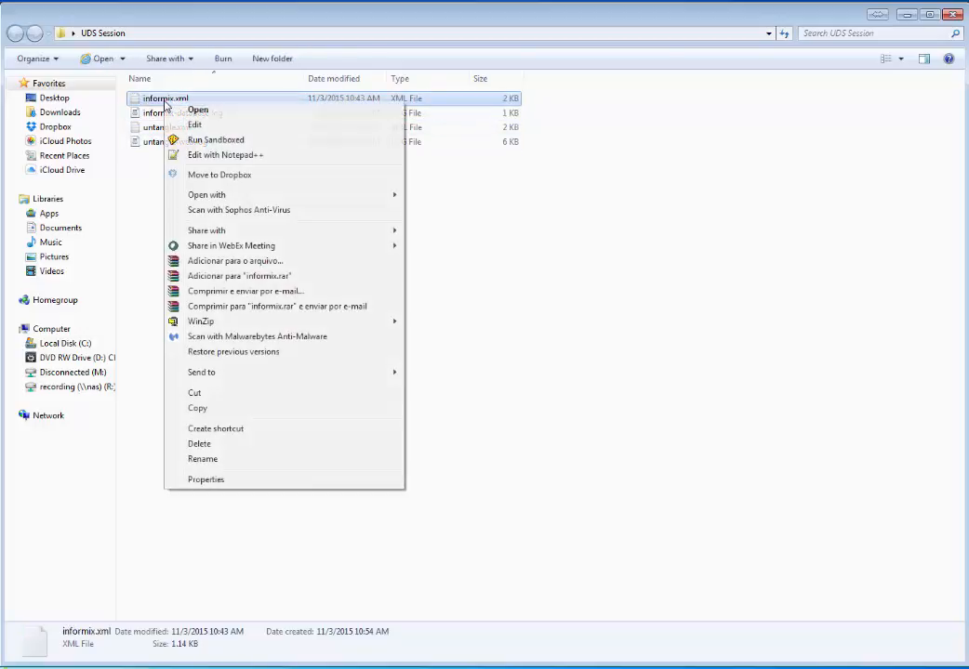
pyautogui.click(223, 155)
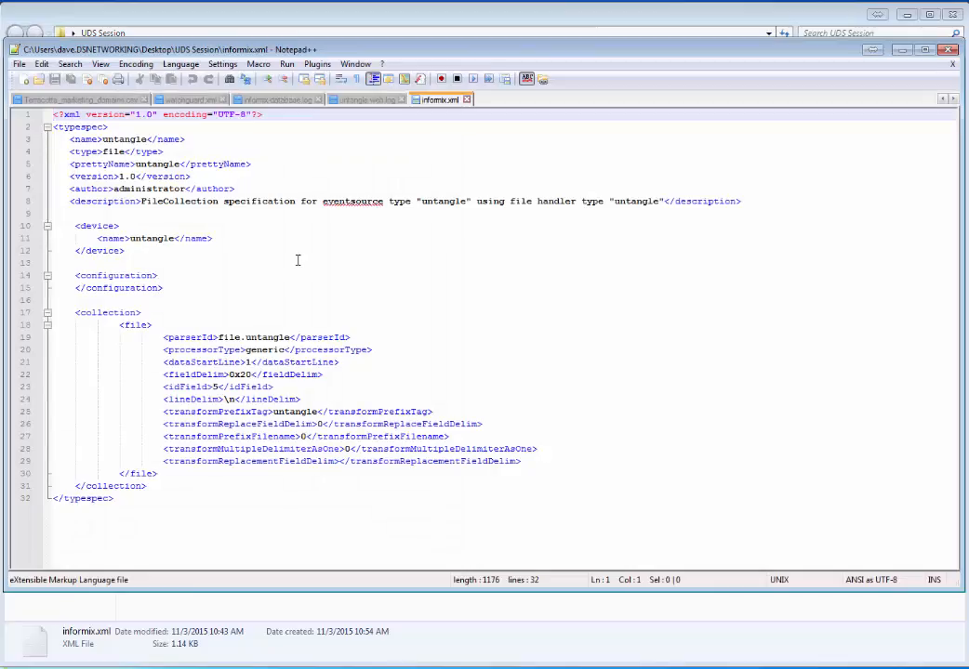
pyautogui.click(70, 64)
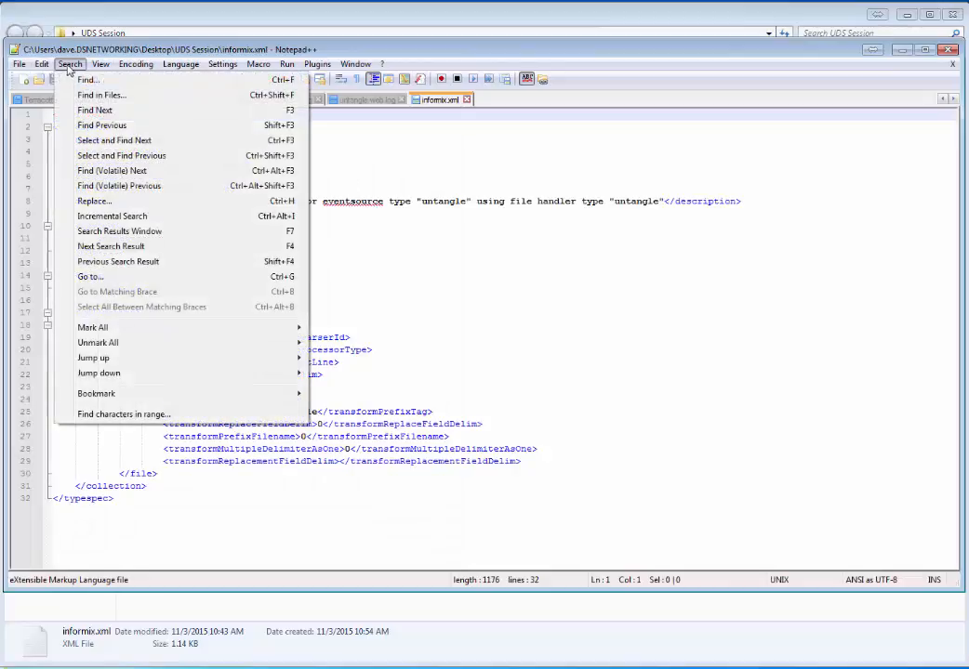
pyautogui.click(83, 201)
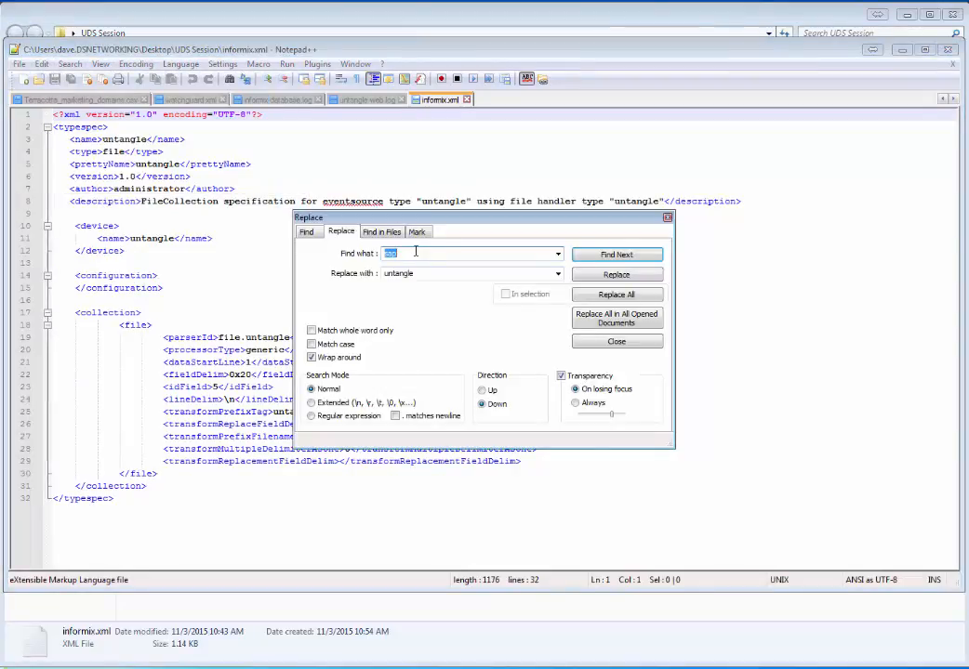
pyautogui.write('untangle')
pyautogui.doubleClick(414, 273)
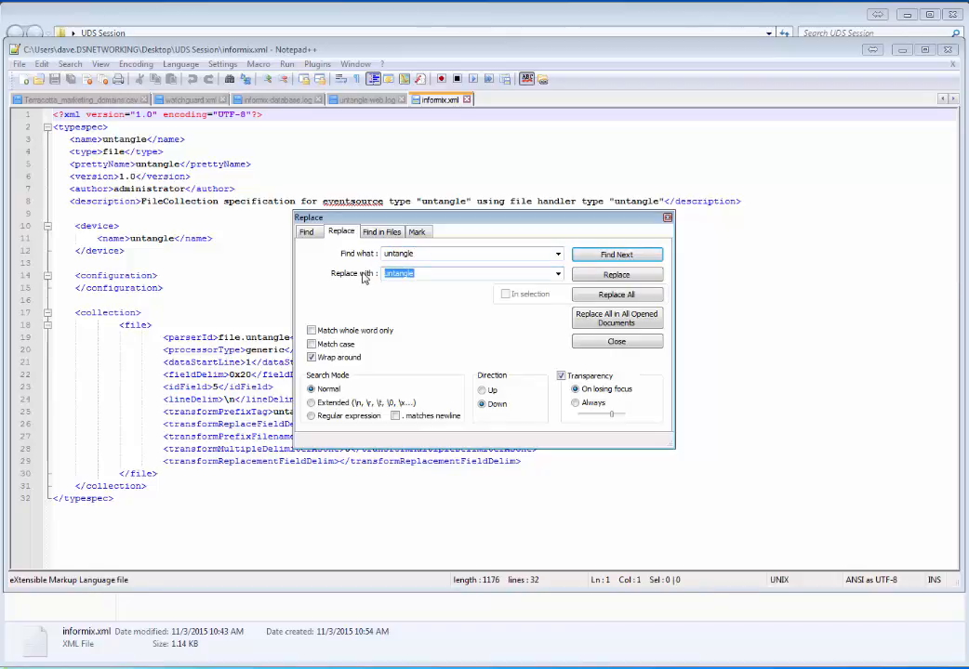
pyautogui.press('BackSpace')
pyautogui.click(616, 293)
pyautogui.press('Escape')
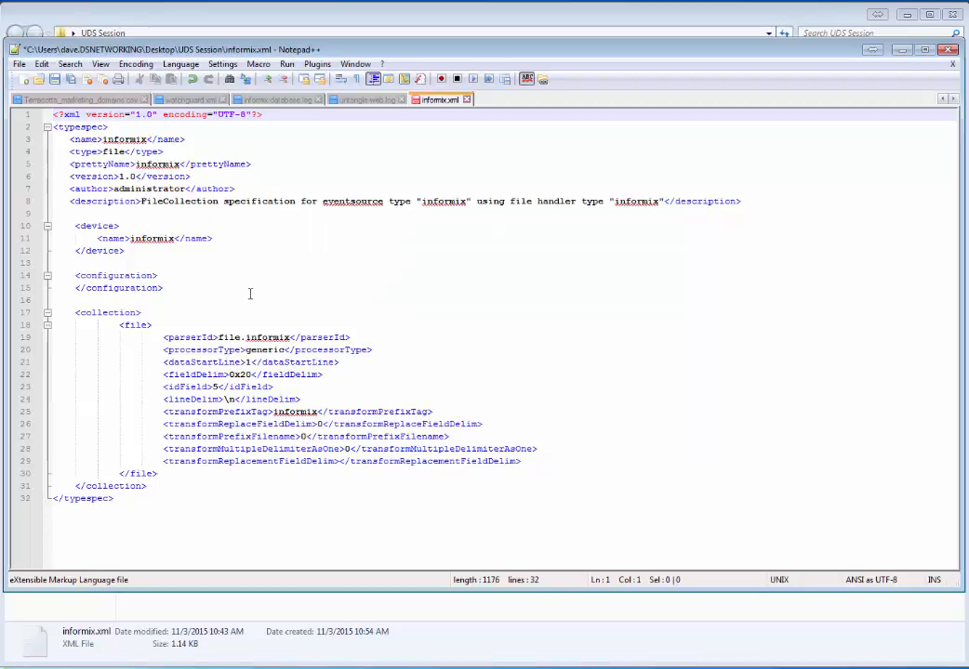
# - Clear the idField value and set fieldDelim to | in informix.xml, saving the file before closing the editor
pyautogui.click(218, 389)
pyautogui.press('BackSpace')
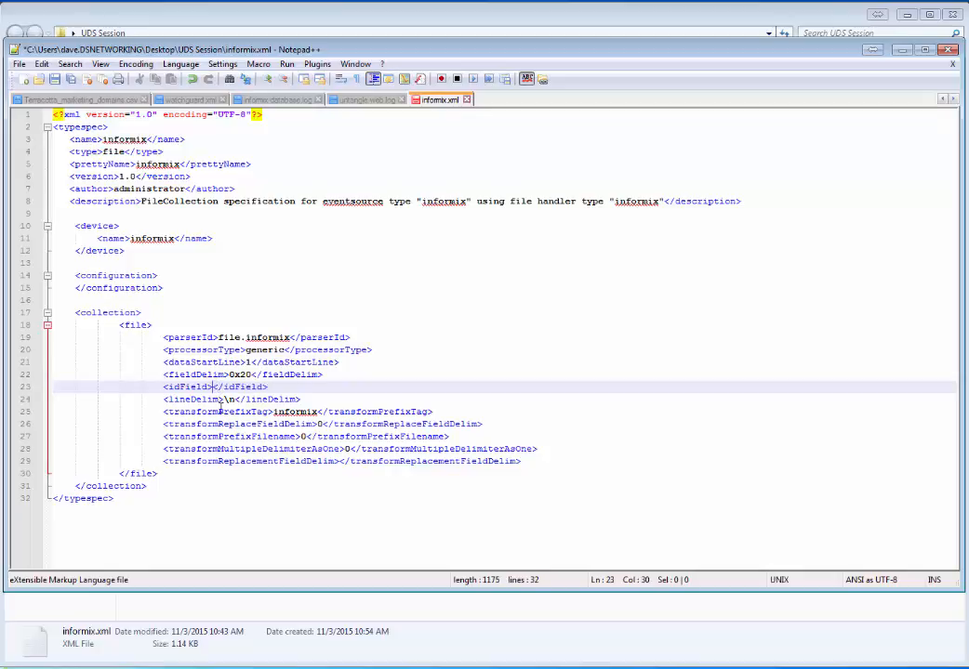
pyautogui.click(252, 376)
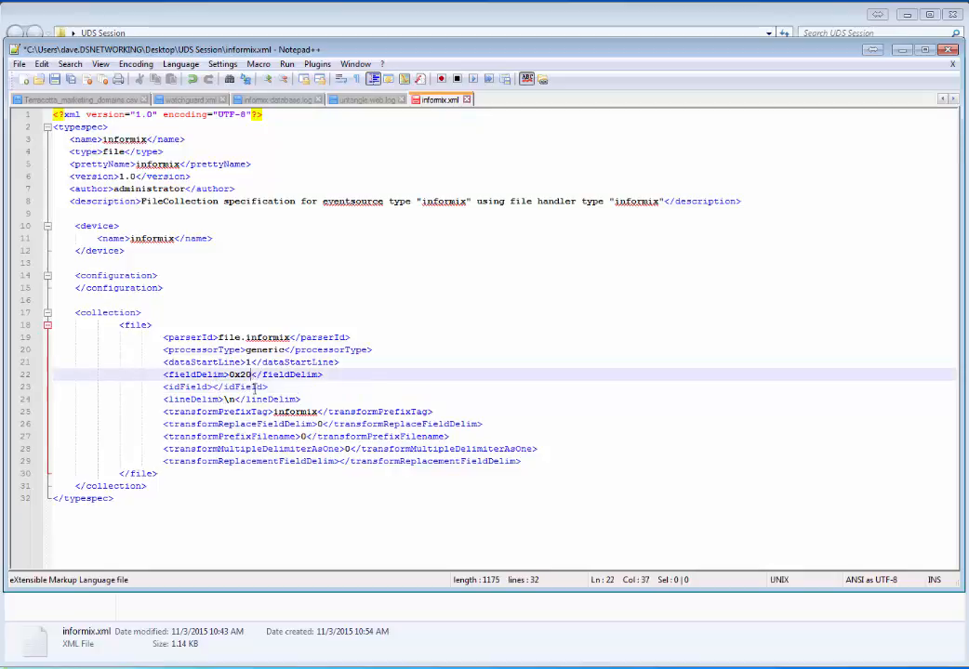
pyautogui.press('BackSpace')
pyautogui.press('BackSpace')
pyautogui.press('BackSpace')
pyautogui.press('BackSpace')
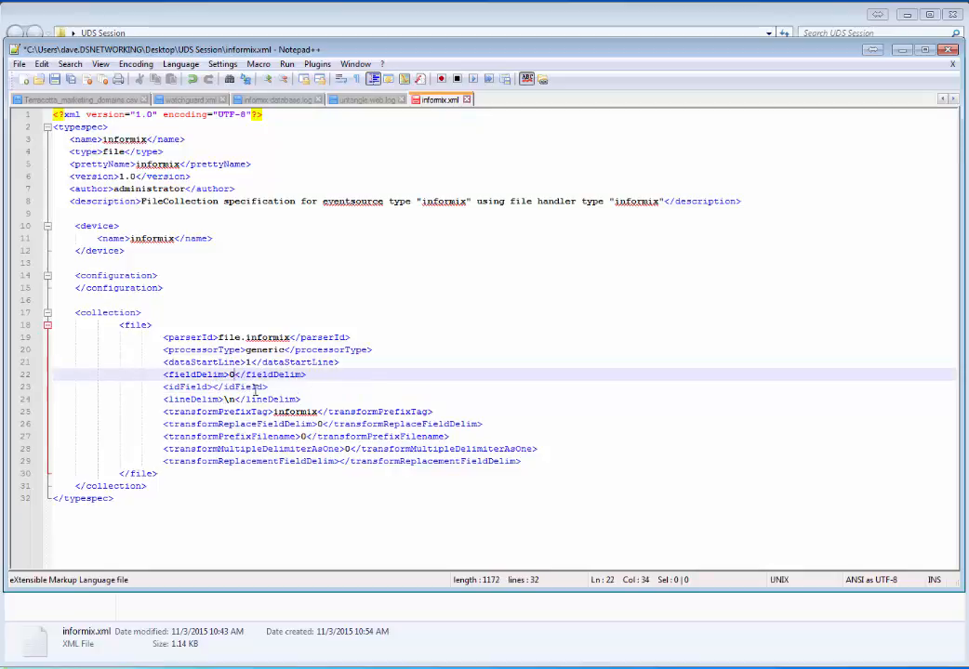
pyautogui.write('|')
pyautogui.click(18, 63)
pyautogui.click(39, 140)
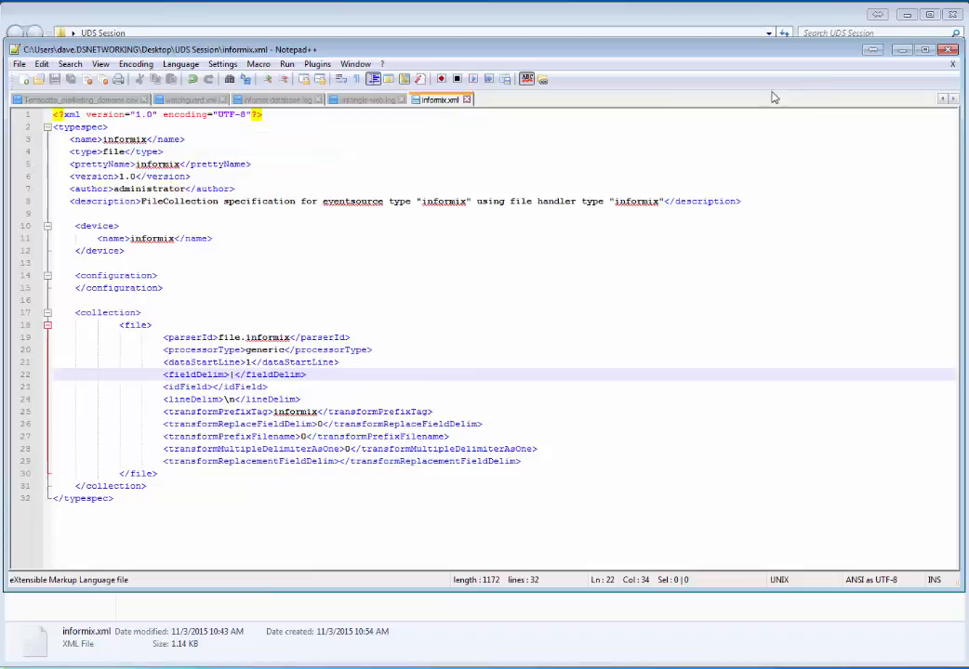
pyautogui.click(948, 51)
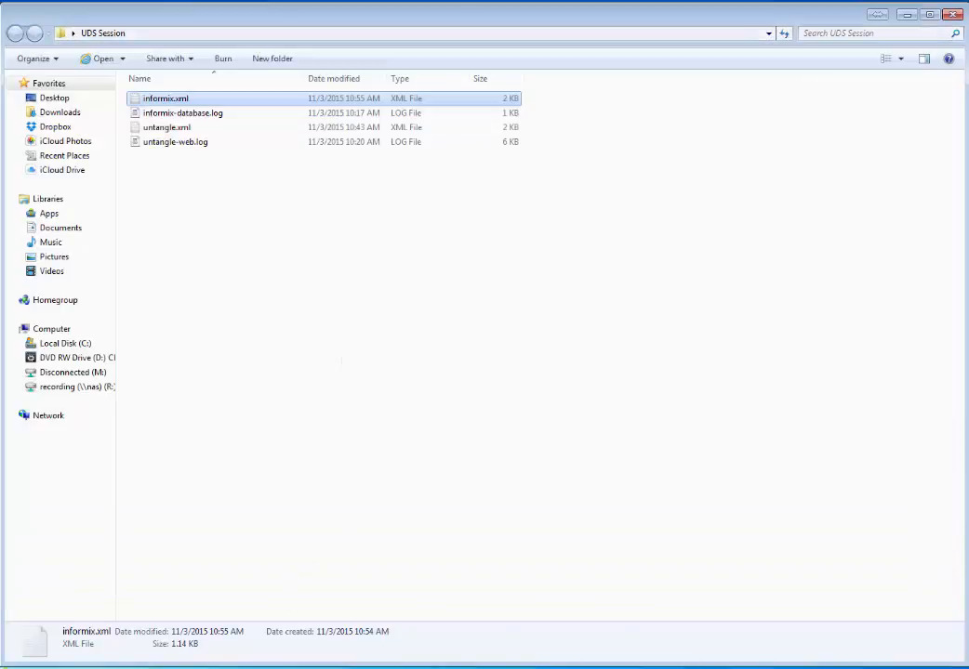
# - Switch to WinSCP and browse the remote server to /etc/netwitness/ng/logcollection/content/collection/file
pyautogui.hotkey('alt', 'Tab')
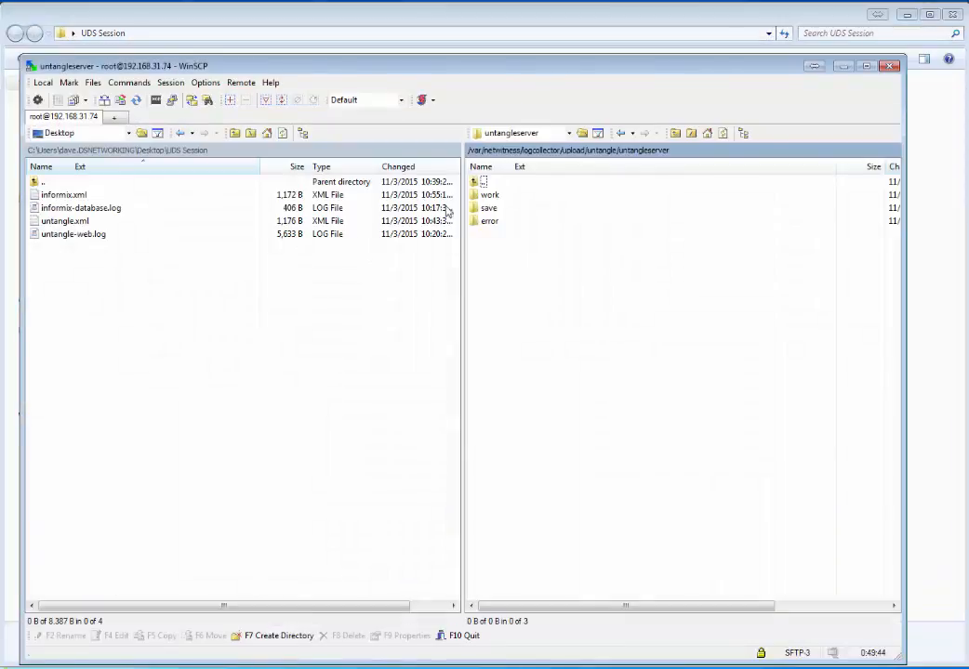
pyautogui.click(476, 152)
pyautogui.click(566, 133)
pyautogui.click(502, 146)
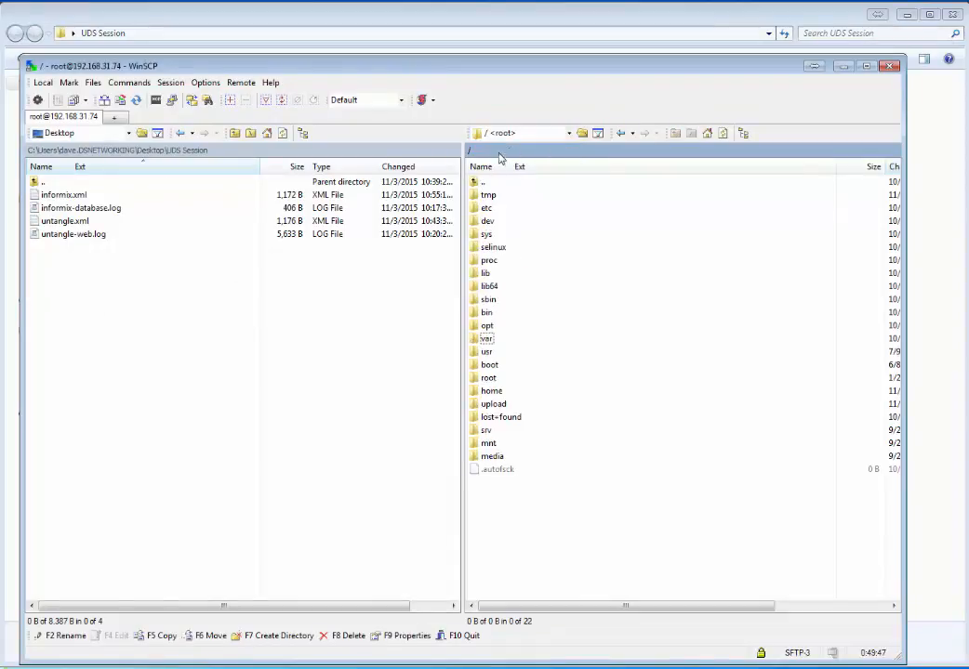
pyautogui.doubleClick(488, 208)
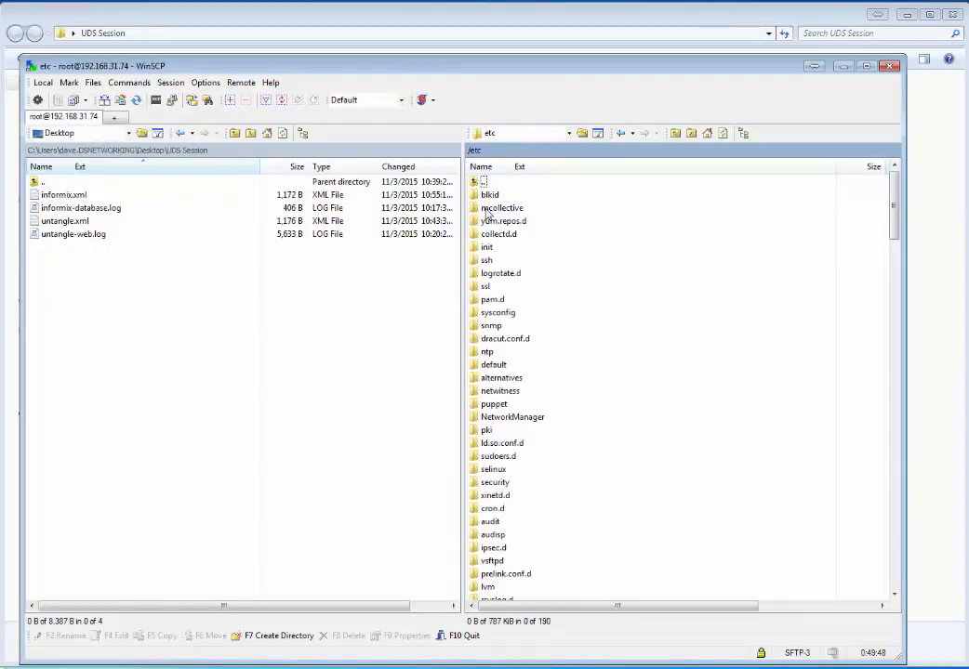
pyautogui.doubleClick(492, 390)
pyautogui.doubleClick(486, 194)
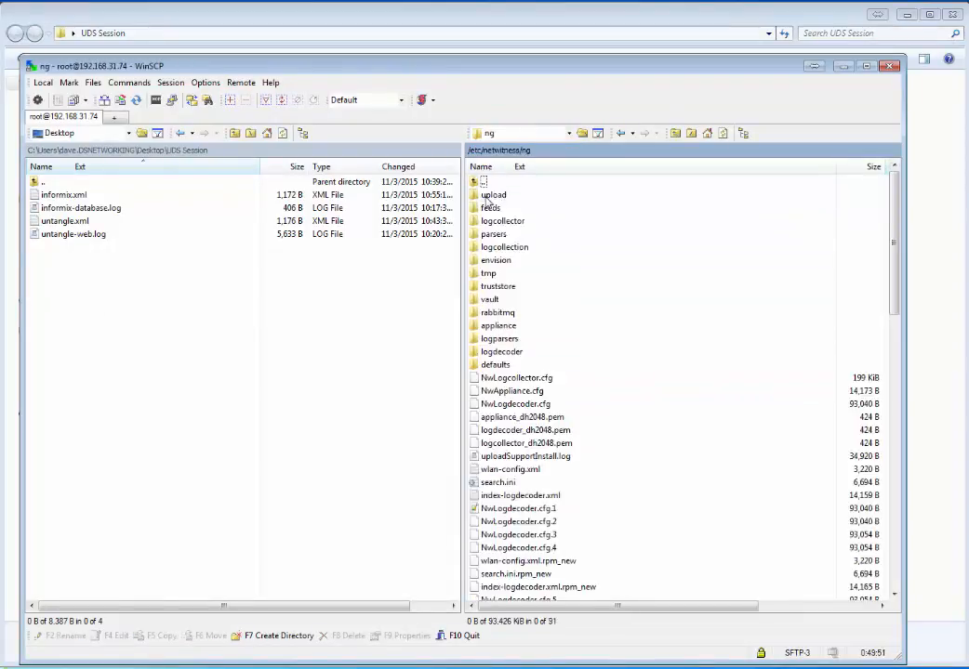
pyautogui.doubleClick(502, 246)
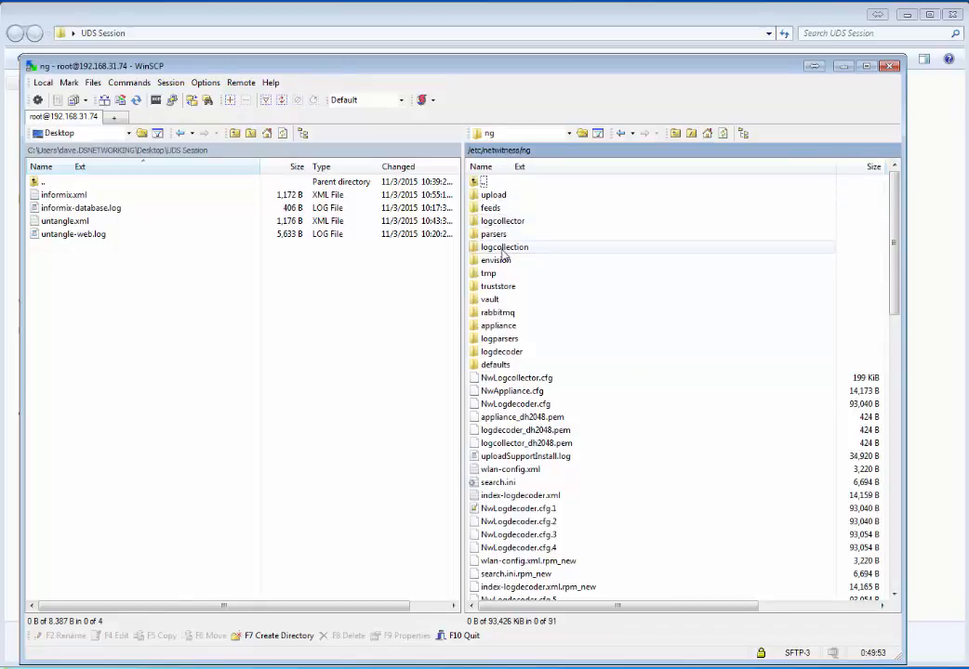
pyautogui.click(496, 208)
pyautogui.doubleClick(496, 208)
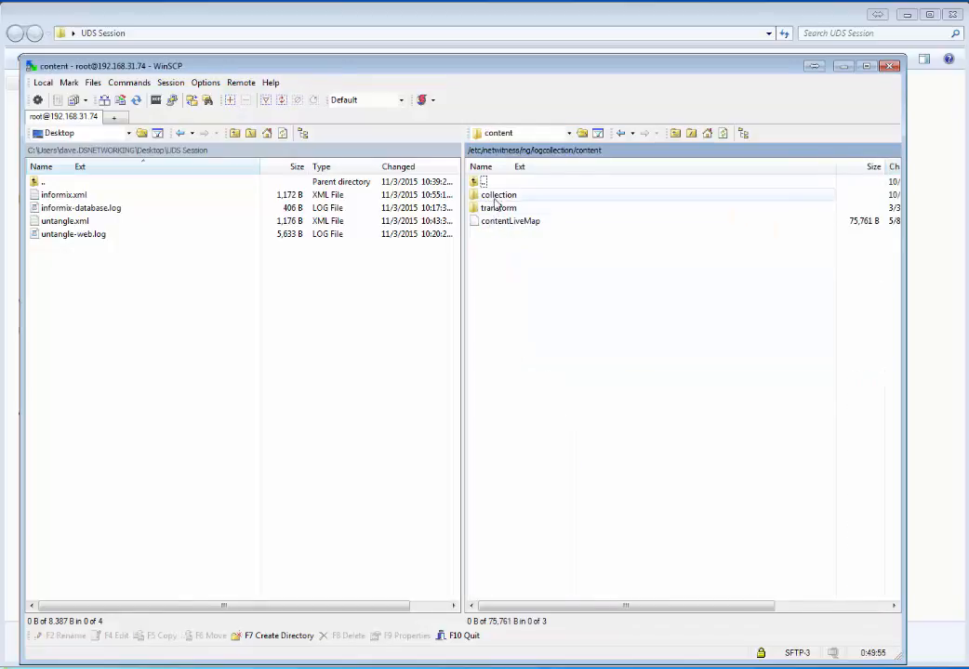
pyautogui.doubleClick(497, 195)
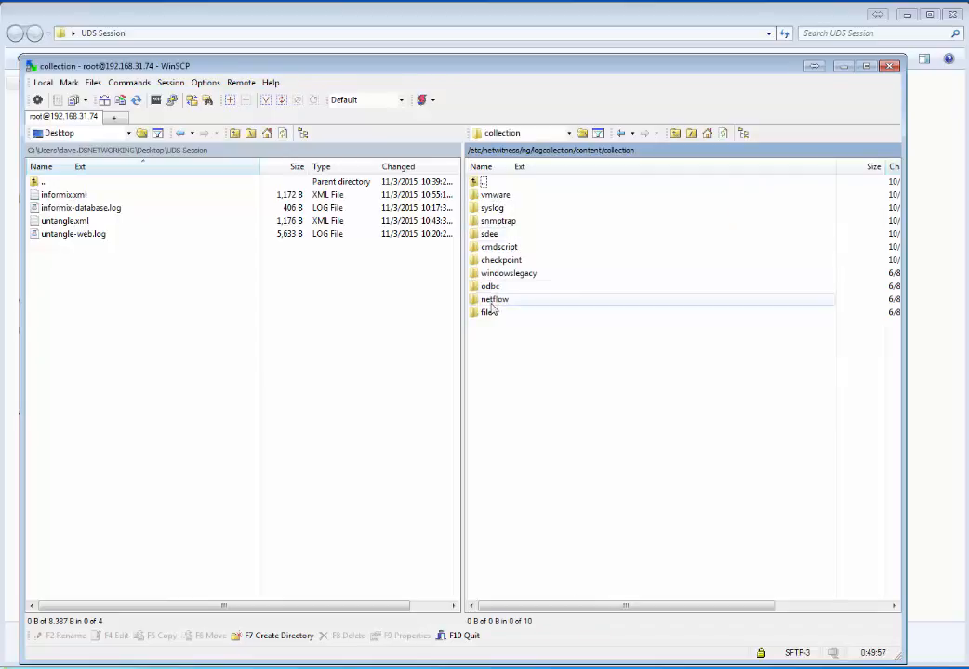
pyautogui.click(486, 313)
pyautogui.doubleClick(486, 313)
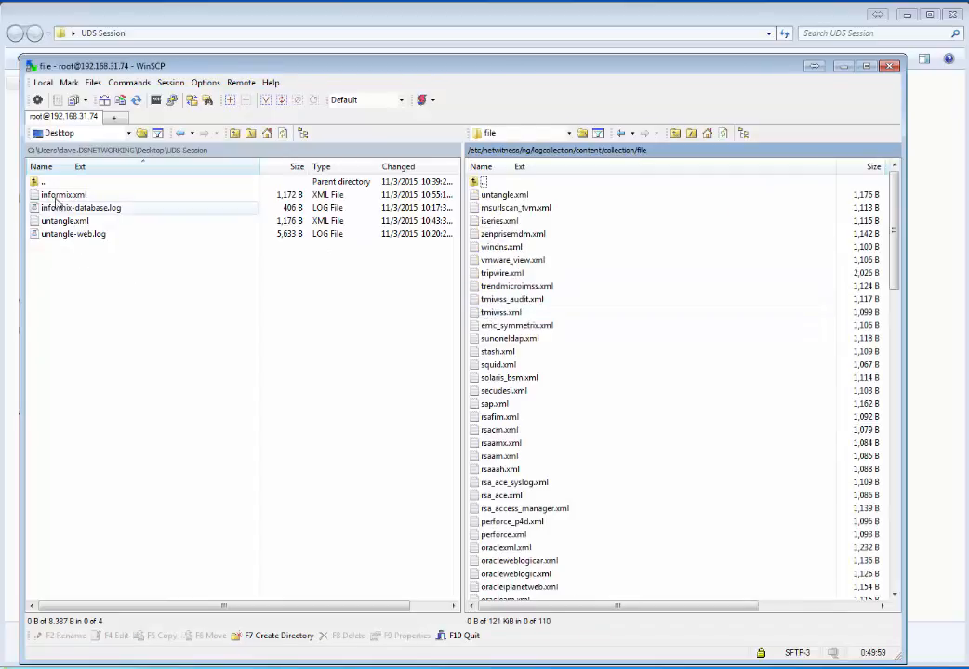
# - Upload informix.xml from the local UDS Session folder to the remote collection/file directory and minimize WinSCP
pyautogui.moveTo(58, 199); pyautogui.dragTo(713, 498)
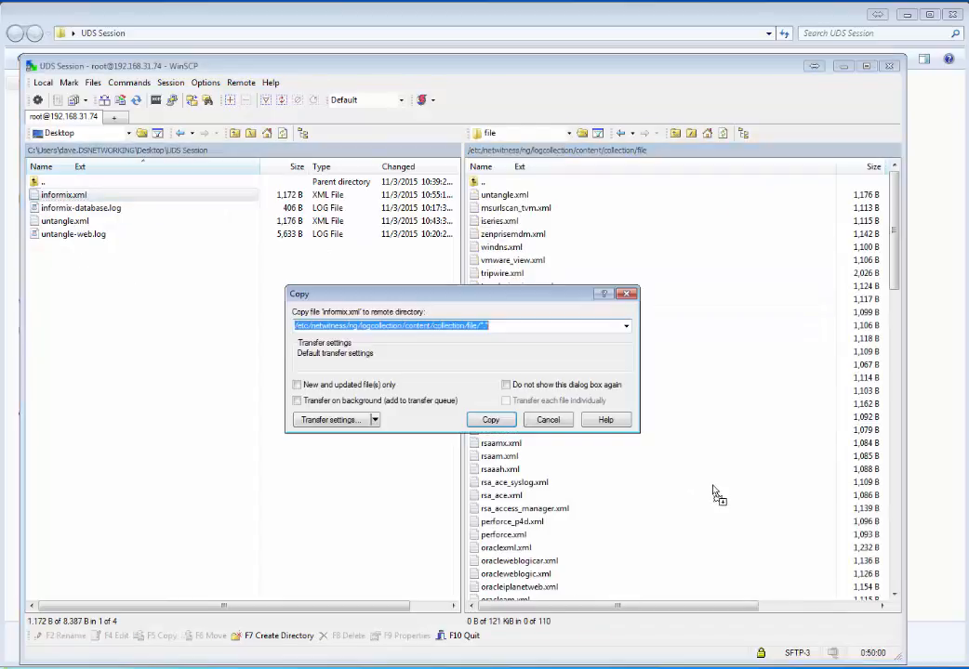
pyautogui.click(479, 421)
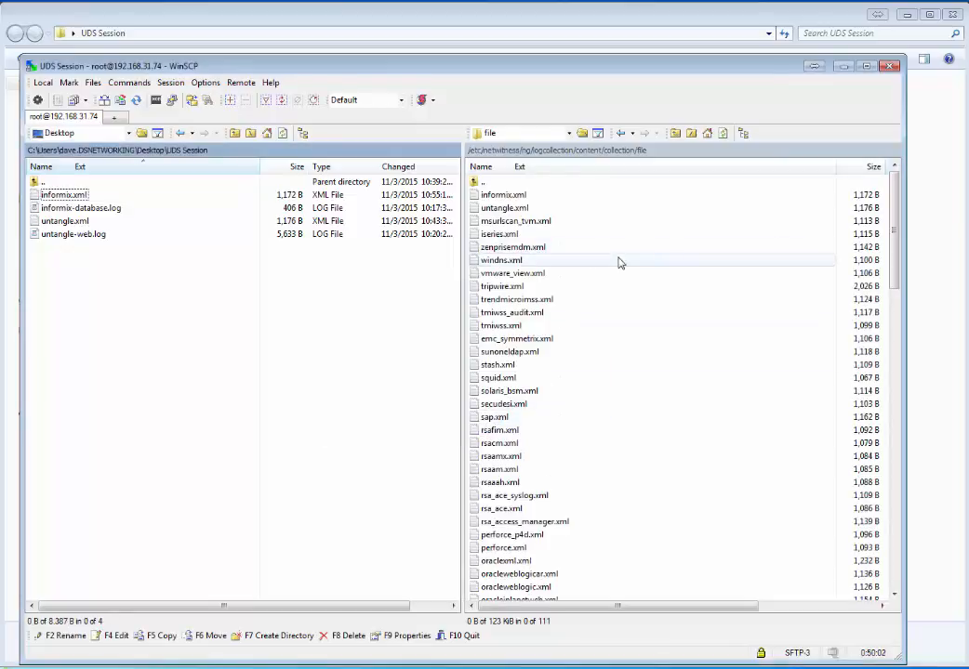
pyautogui.click(843, 67)
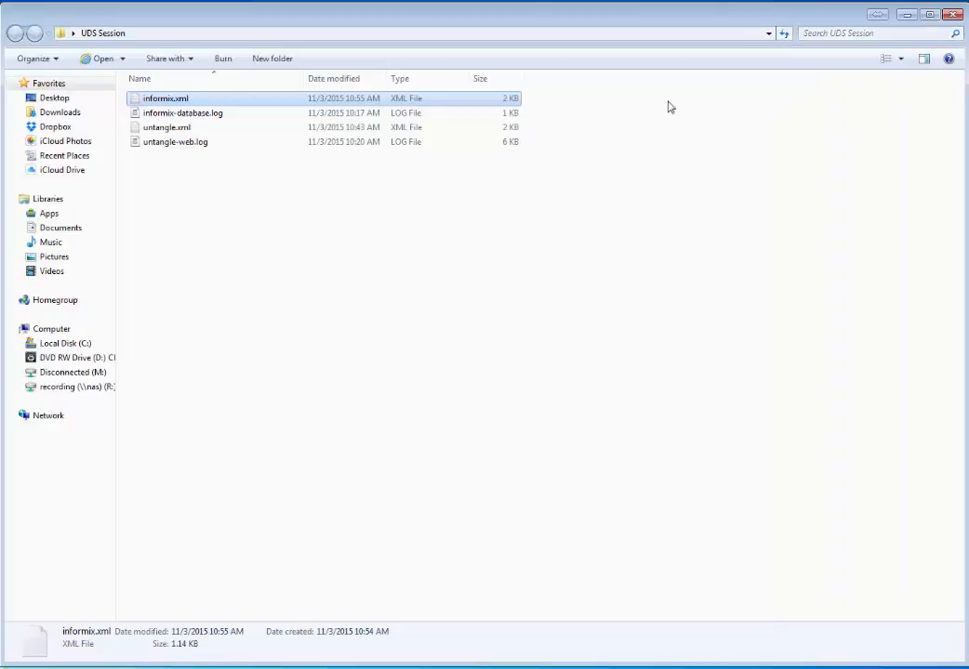
# - Open informix-database.log in Notepad++ and insert the prefix "informix-4: " at the start of line 1
pyautogui.doubleClick(165, 114)
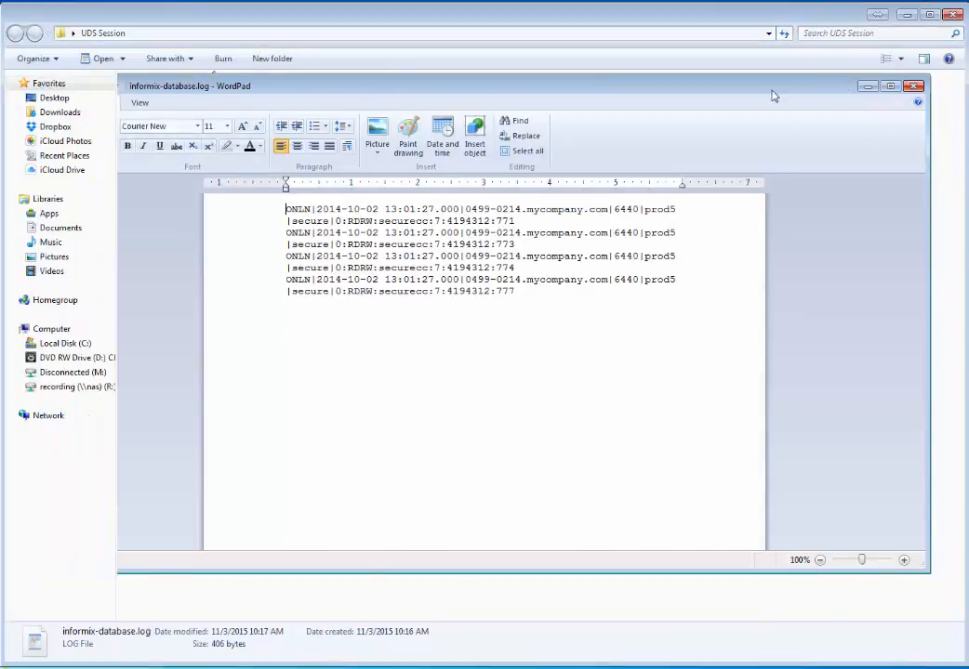
pyautogui.hotkey('alt', 'F4')
pyautogui.rightClick(188, 112)
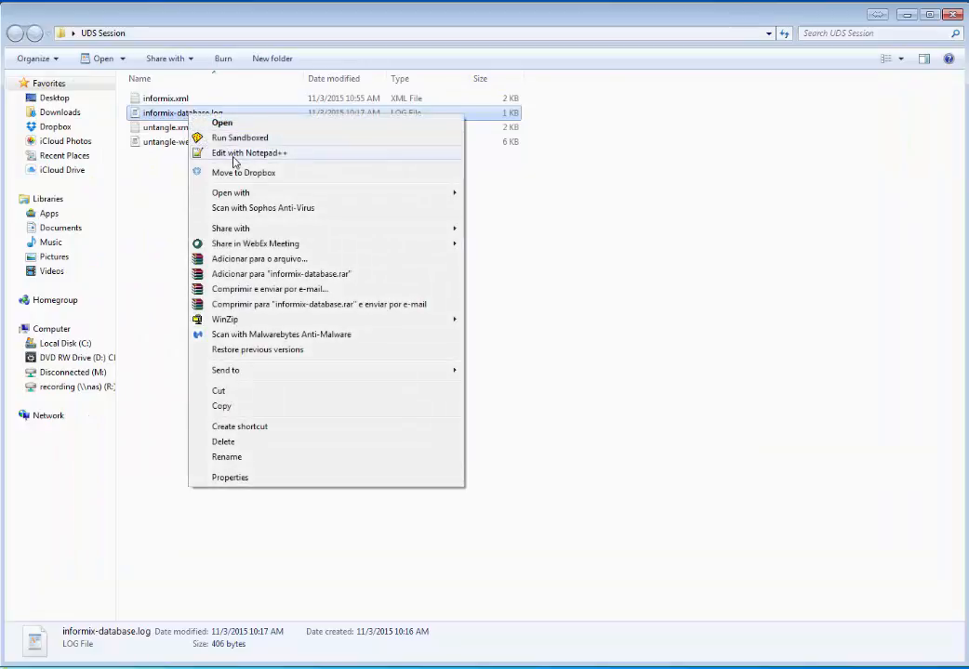
pyautogui.click(235, 153)
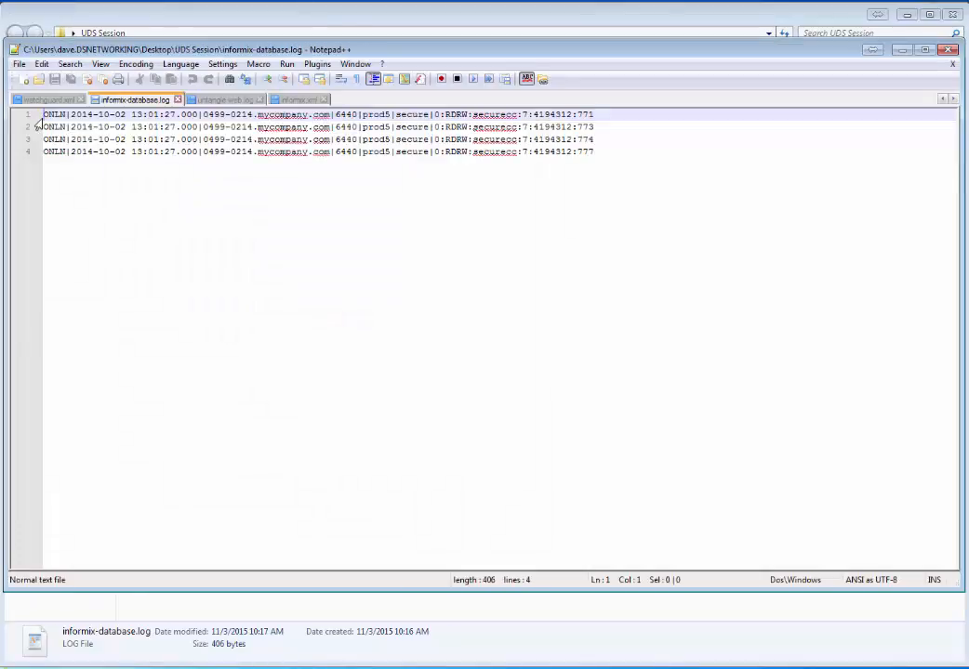
pyautogui.write('informi')
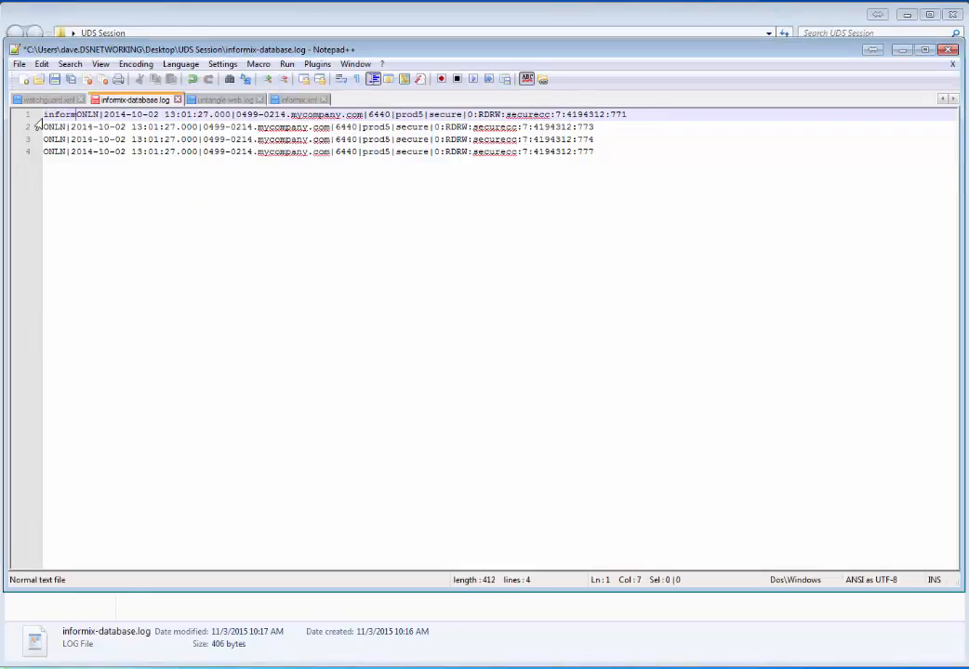
pyautogui.write('x-4')
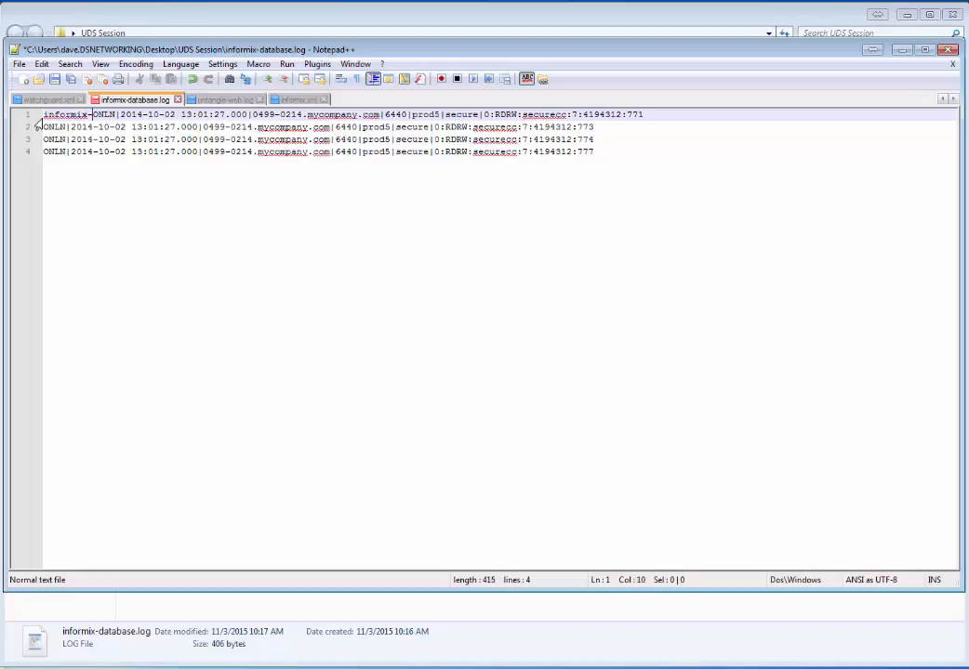
pyautogui.write(':')
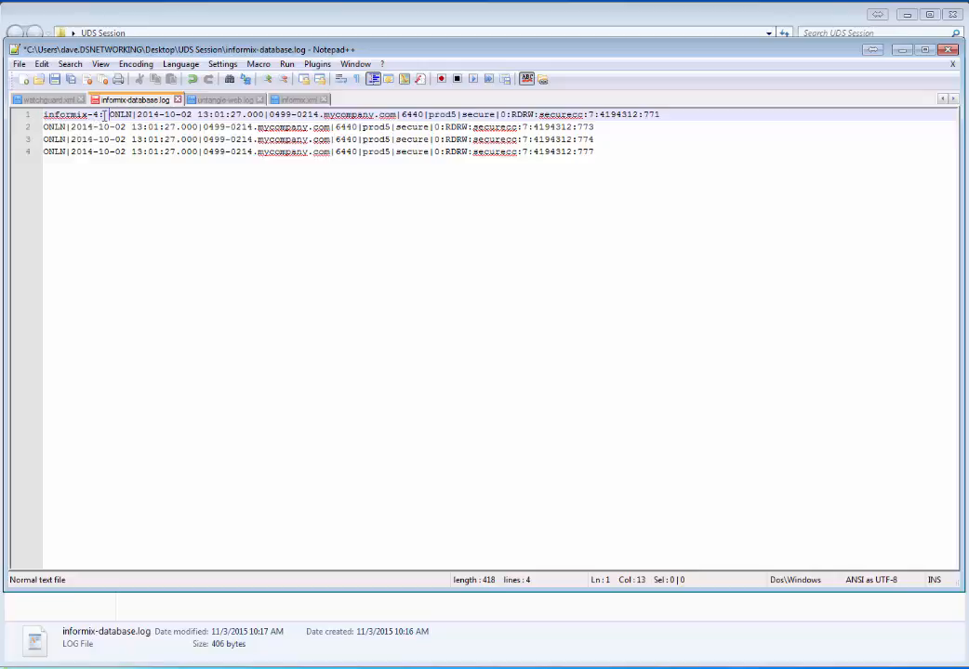
# - Copy the "informix-4: " prefix from line 1 to the start of lines 2, 3 and 4
pyautogui.moveTo(109, 115); pyautogui.dragTo(44, 117)
pyautogui.hotkey('ctrl', 'c')
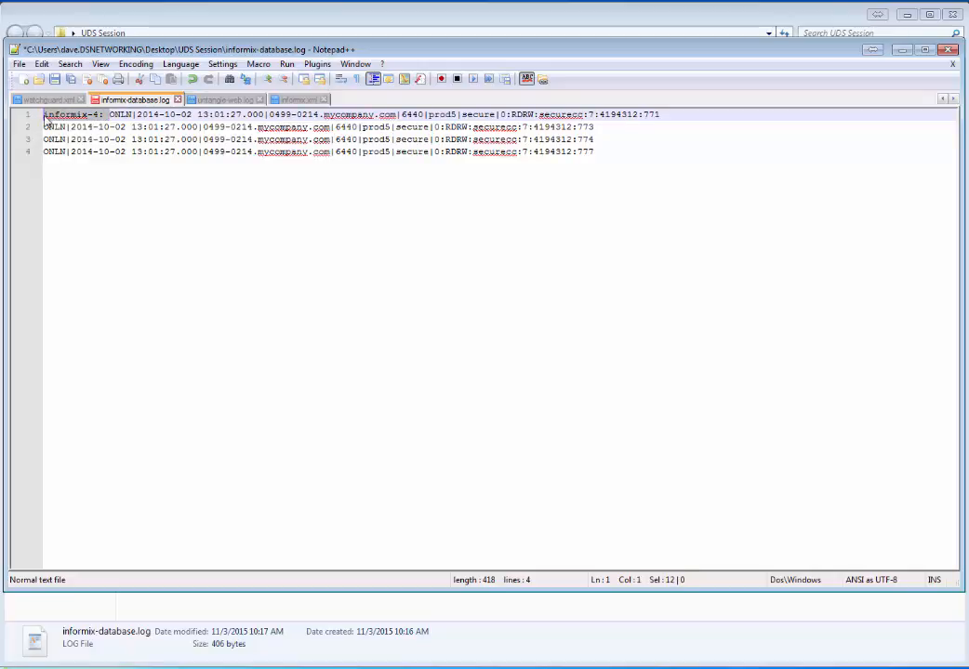
pyautogui.click(45, 126)
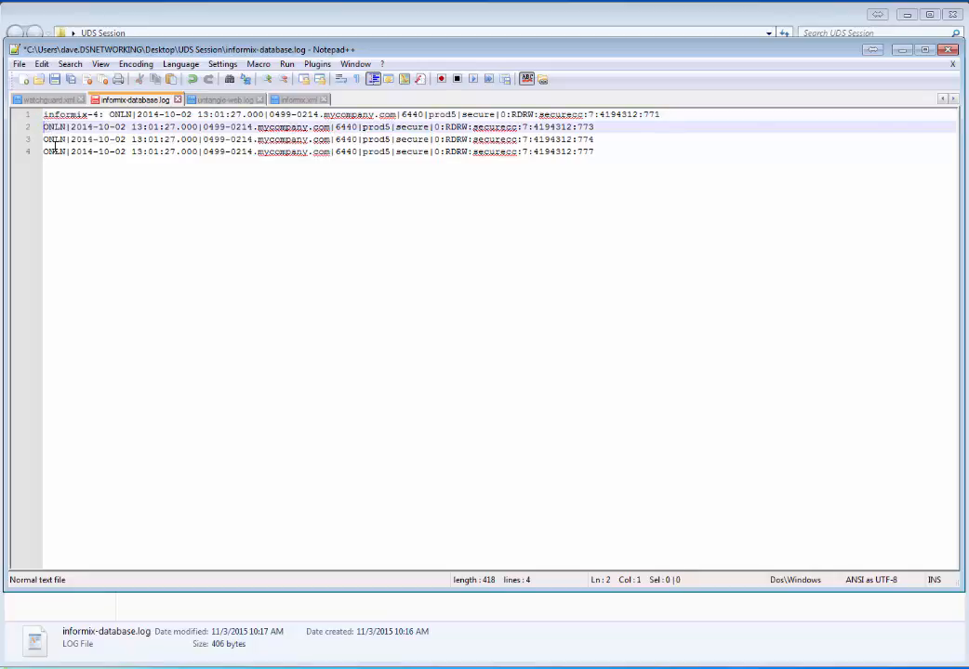
pyautogui.hotkey('ctrl', 'v')
pyautogui.click(44, 138)
pyautogui.hotkey('ctrl', 'v')
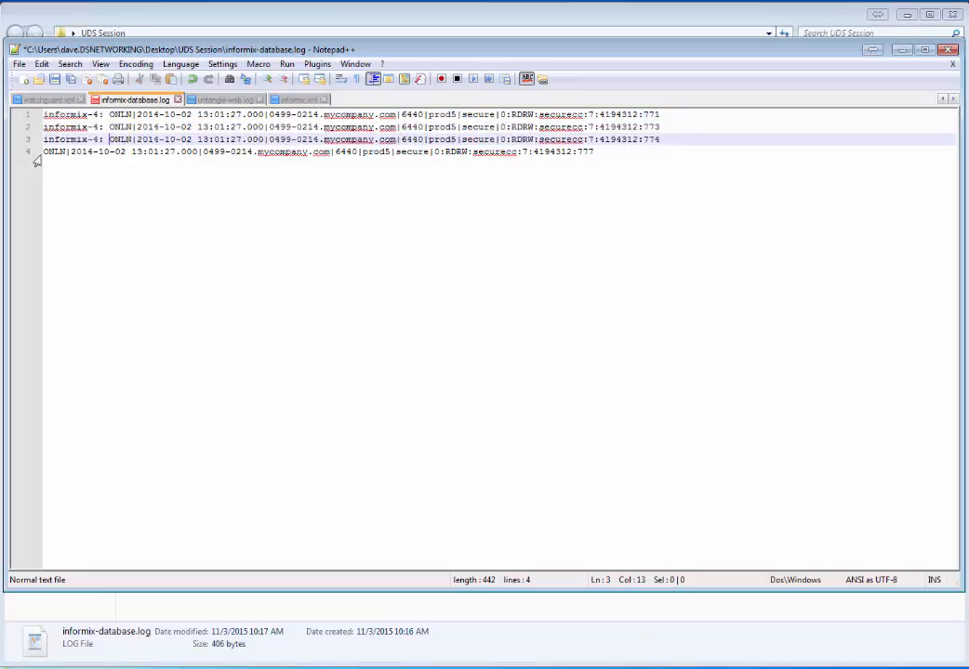
pyautogui.click(43, 152)
pyautogui.hotkey('ctrl', 'v')
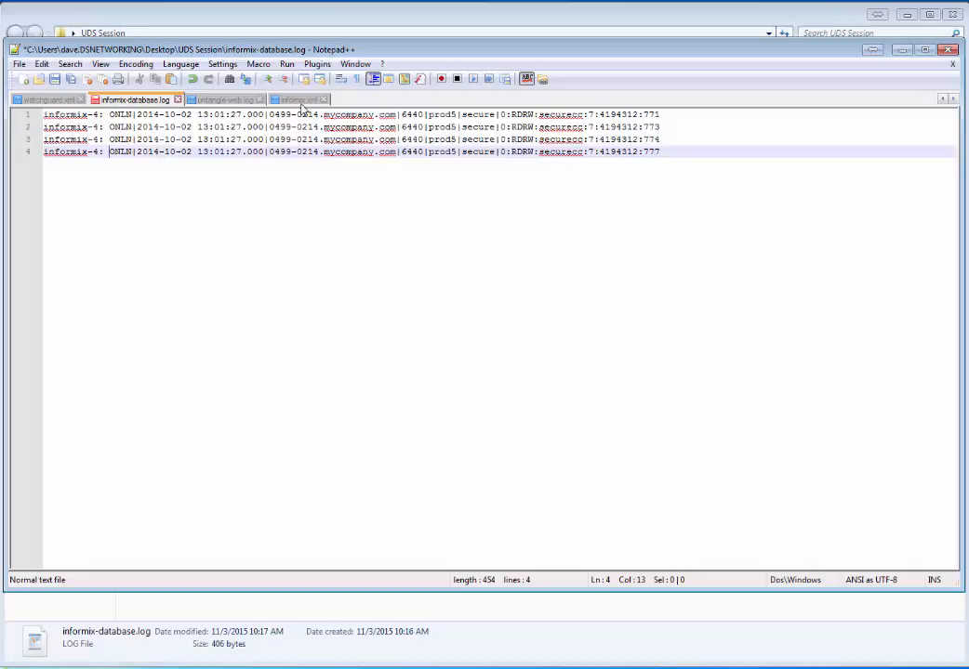
# - Insert the prefix "untangle-4-CONTENTUNKNOWN " at the start of line 1 in untangle-web.log
pyautogui.click(230, 101)
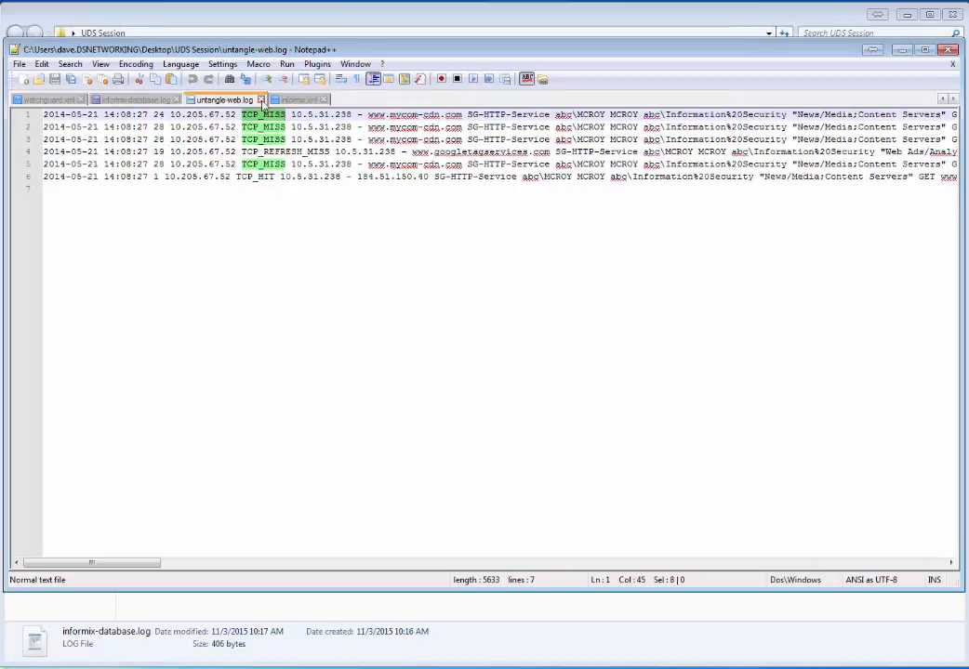
pyautogui.click(296, 100)
pyautogui.click(203, 100)
pyautogui.click(48, 114)
pyautogui.write('informix')
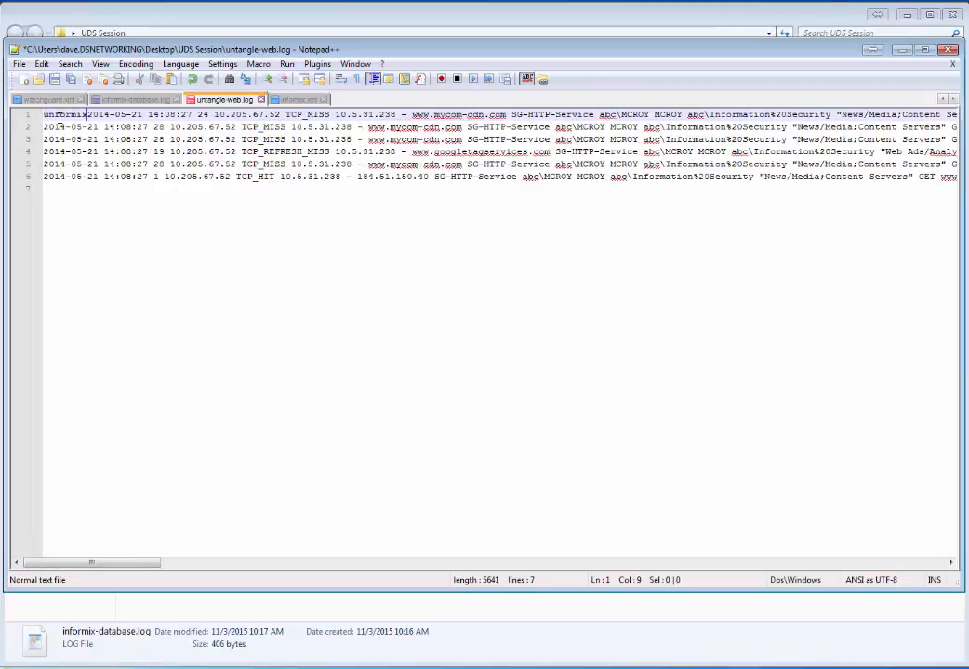
pyautogui.press('BackSpace')
pyautogui.press('BackSpace')
pyautogui.press('BackSpace')
pyautogui.press('BackSpace')
pyautogui.press('BackSpace')
pyautogui.press('BackSpace')
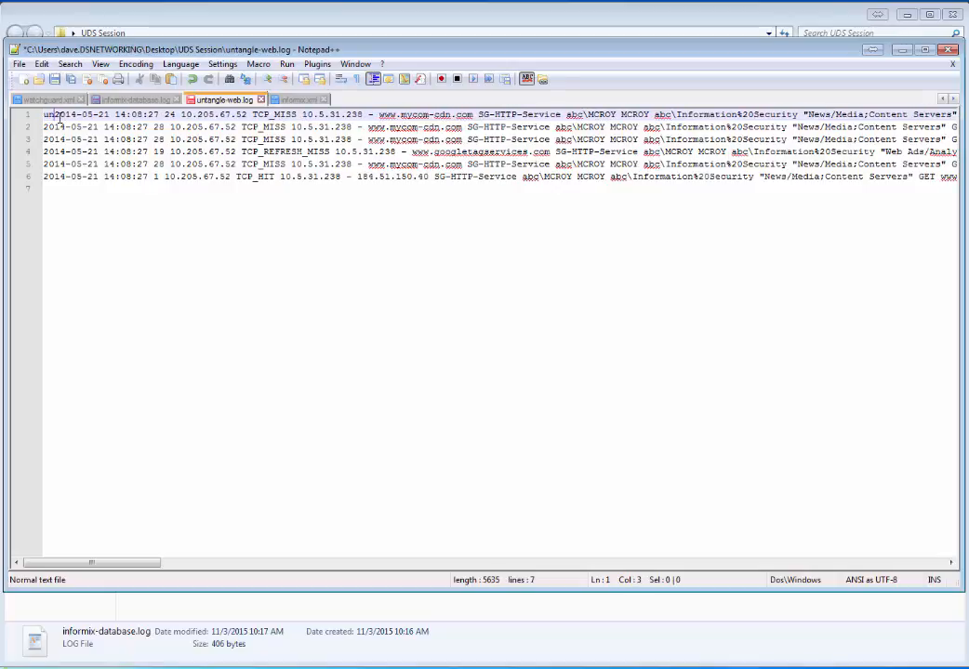
pyautogui.write('tangle- ')
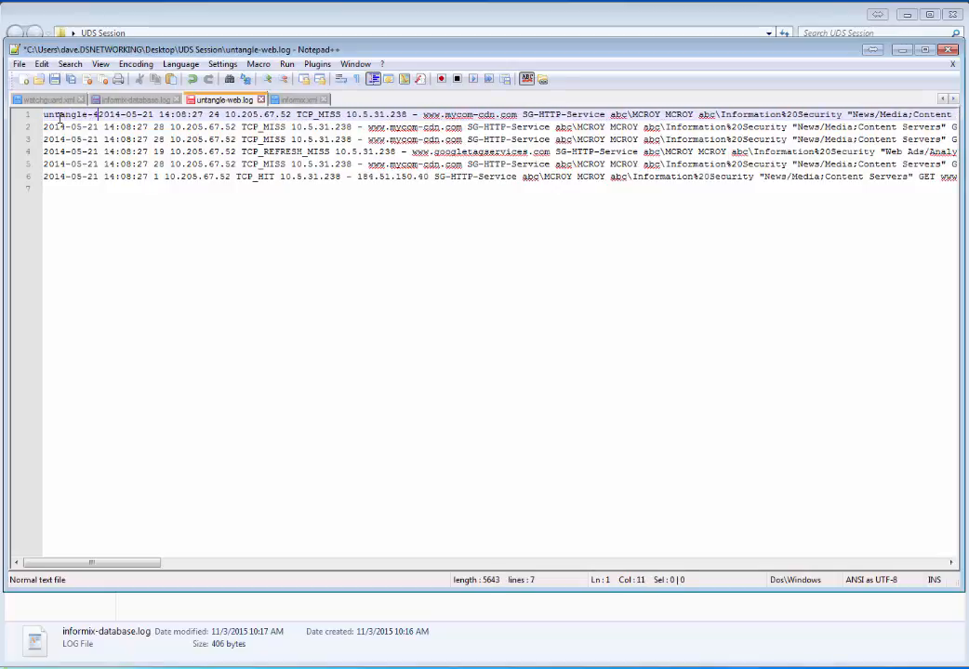
pyautogui.write('-')
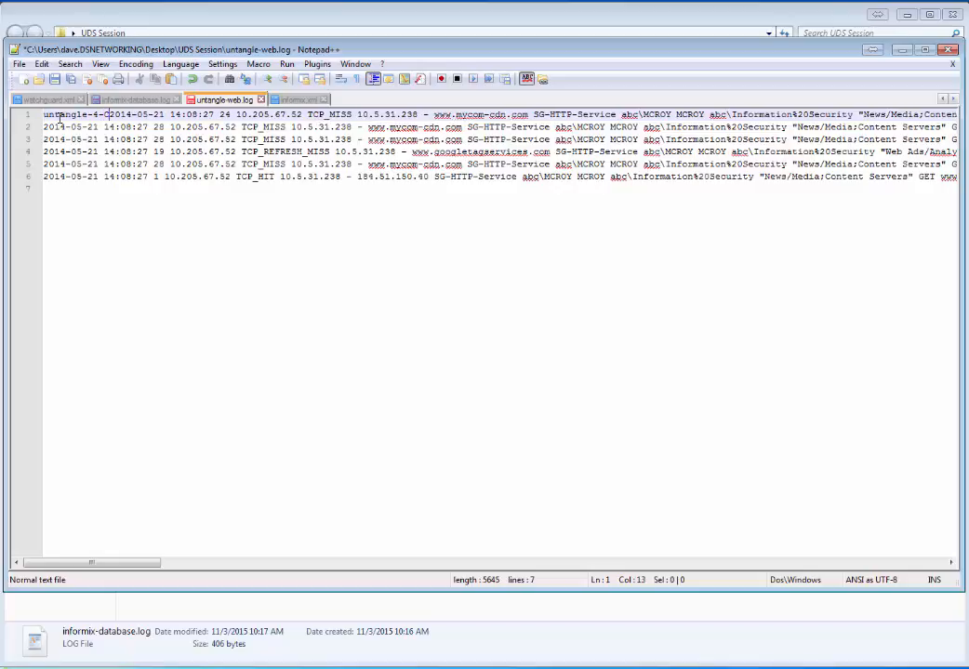
pyautogui.write('CONTENTUNKNOWN')
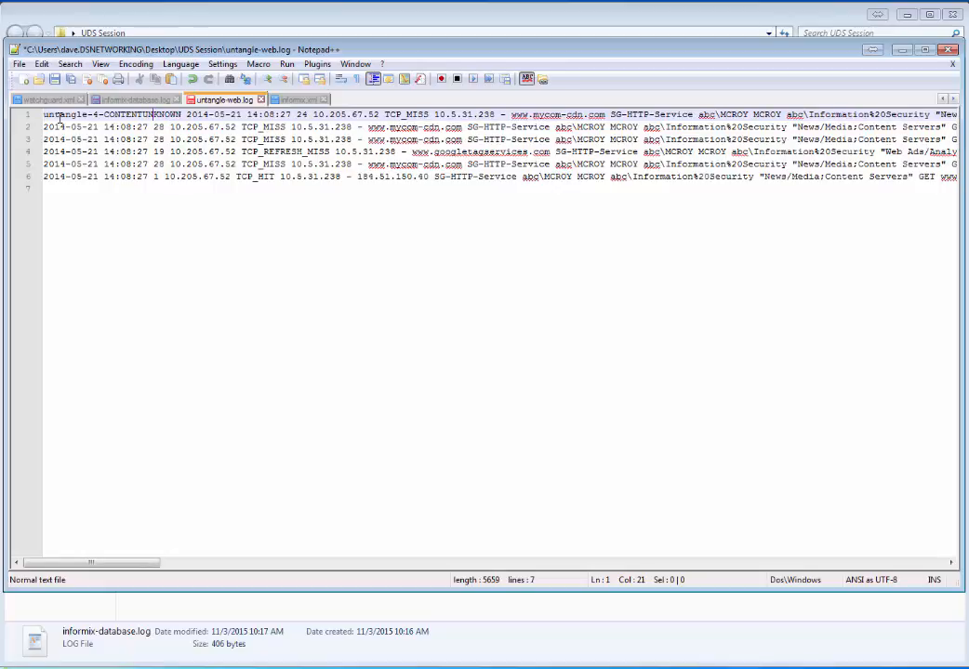
pyautogui.press('Right')
# - Open untangle.xml from the UDS Session folder in Notepad++ and set its idField value to 14
pyautogui.doubleClick(778, 56)
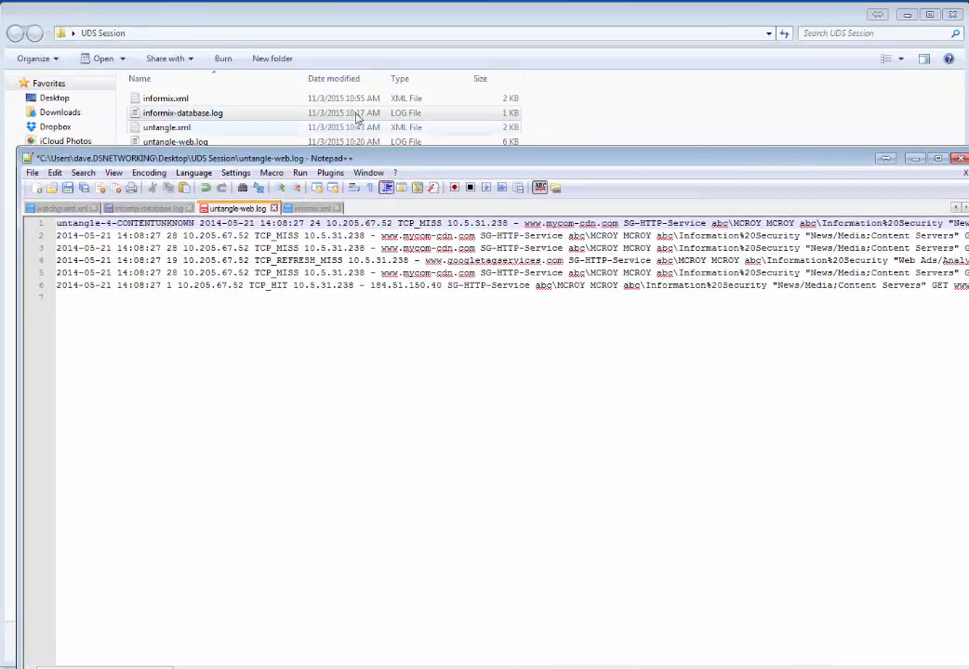
pyautogui.rightClick(185, 129)
pyautogui.click(237, 185)
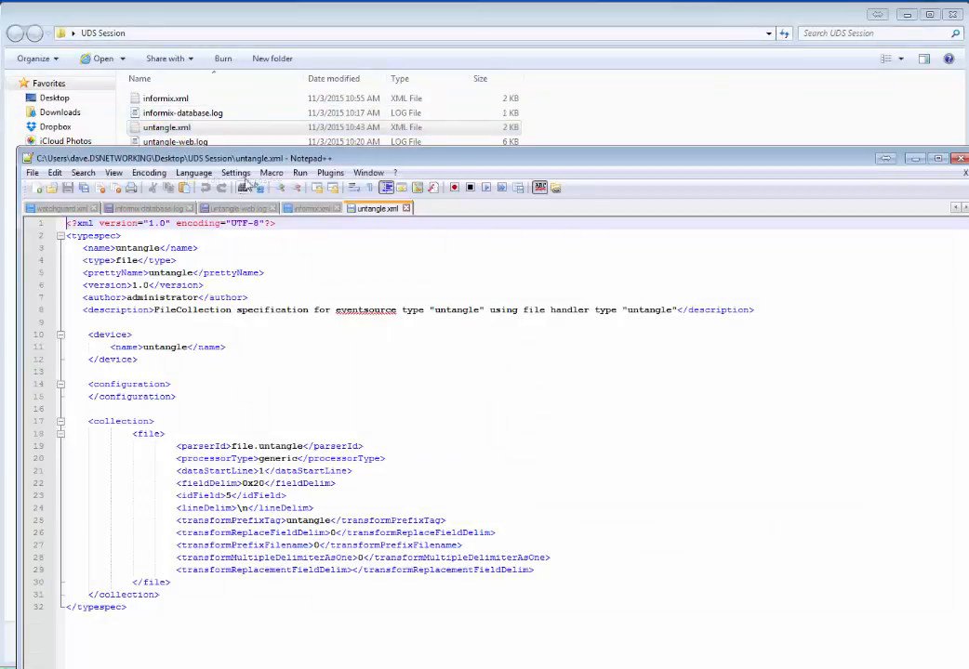
pyautogui.doubleClick(228, 496)
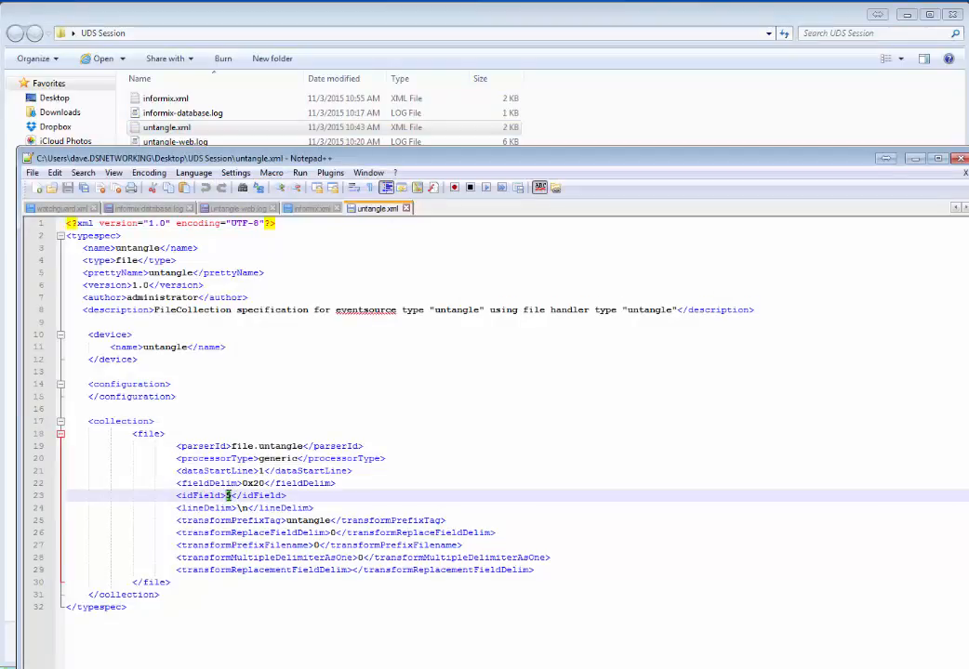
pyautogui.write('14')
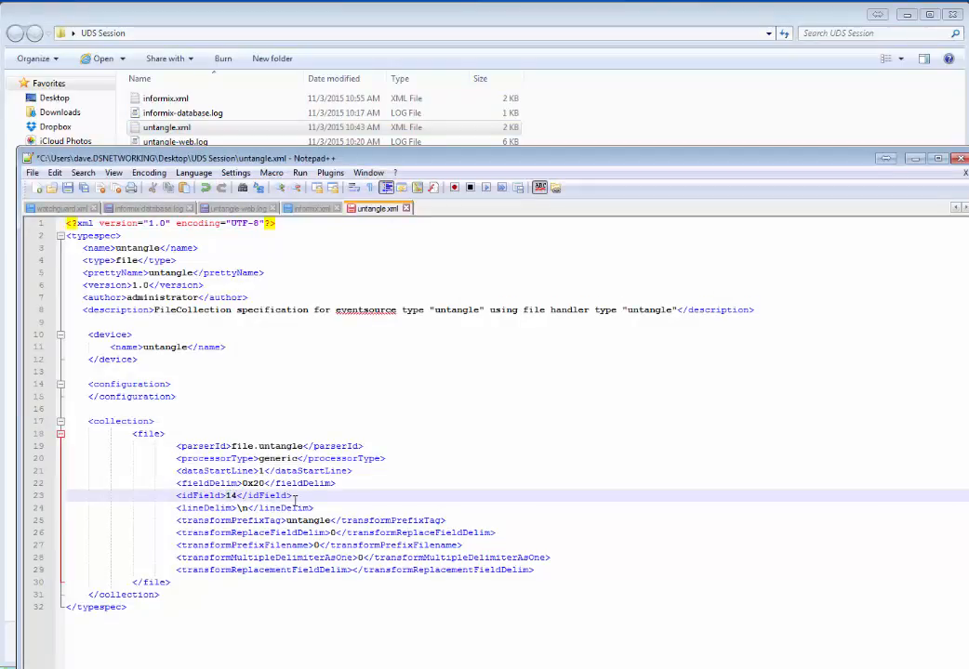
pyautogui.moveTo(458, 150); pyautogui.dragTo(468, 74)
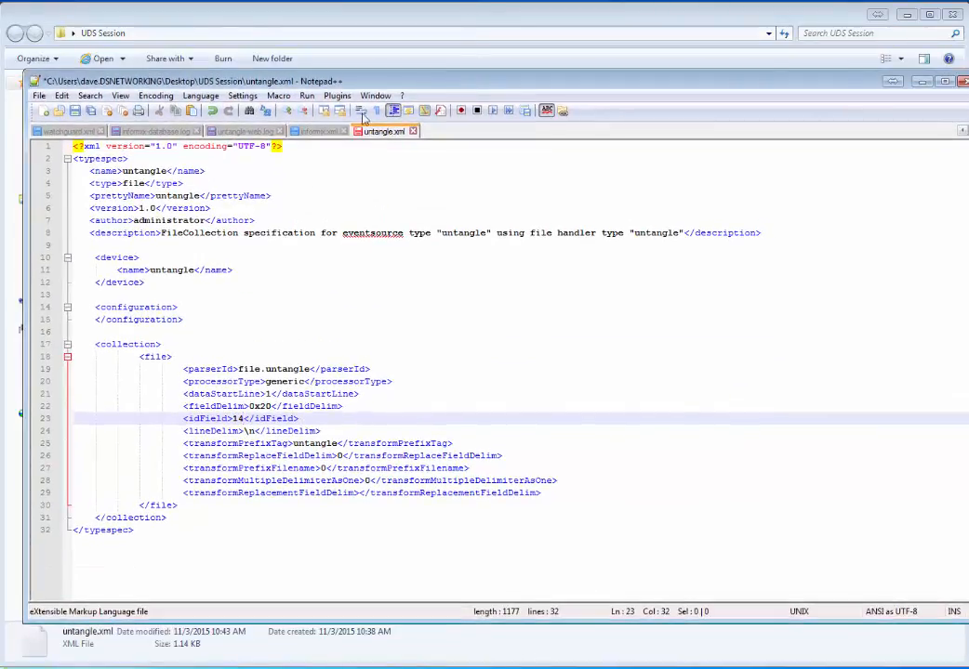
# - Replace CONTENTUNKNOWN with InvalidContent in the line 1 prefix of untangle-web.log
pyautogui.click(246, 132)
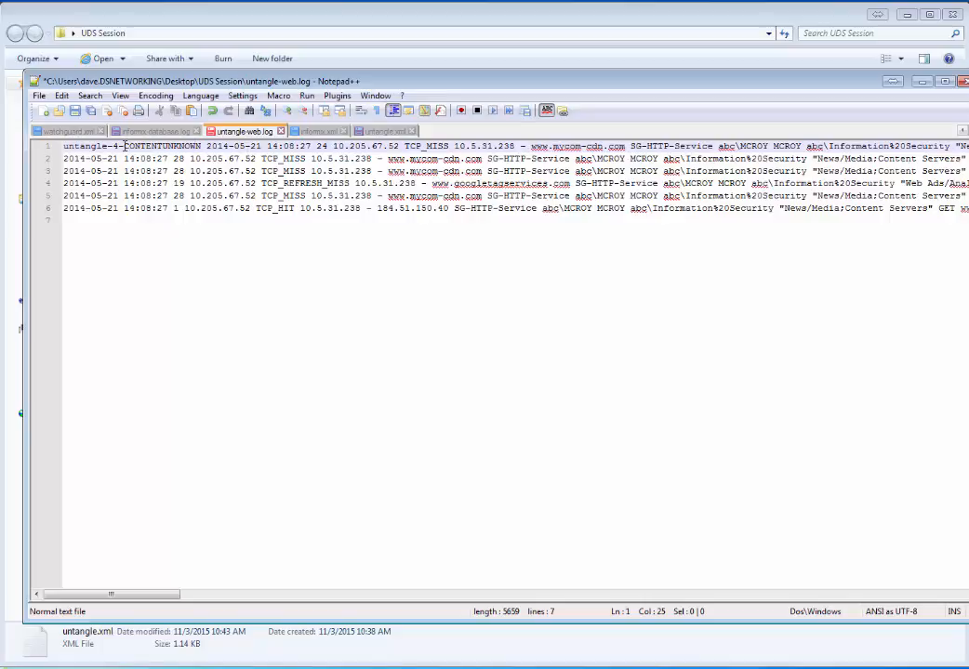
pyautogui.moveTo(124, 146); pyautogui.dragTo(201, 146)
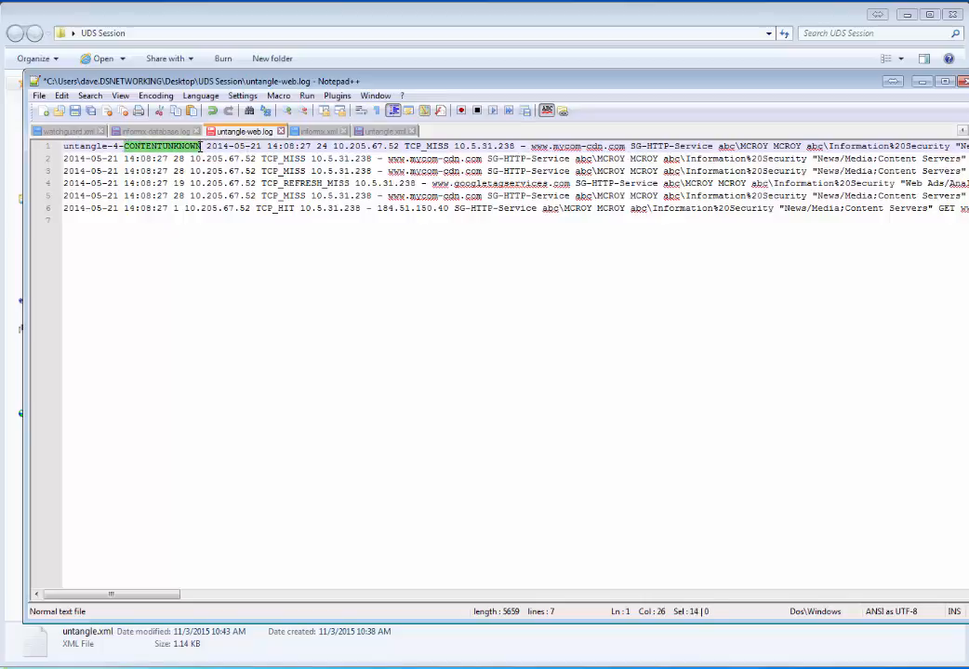
pyautogui.write('INvalidCont')
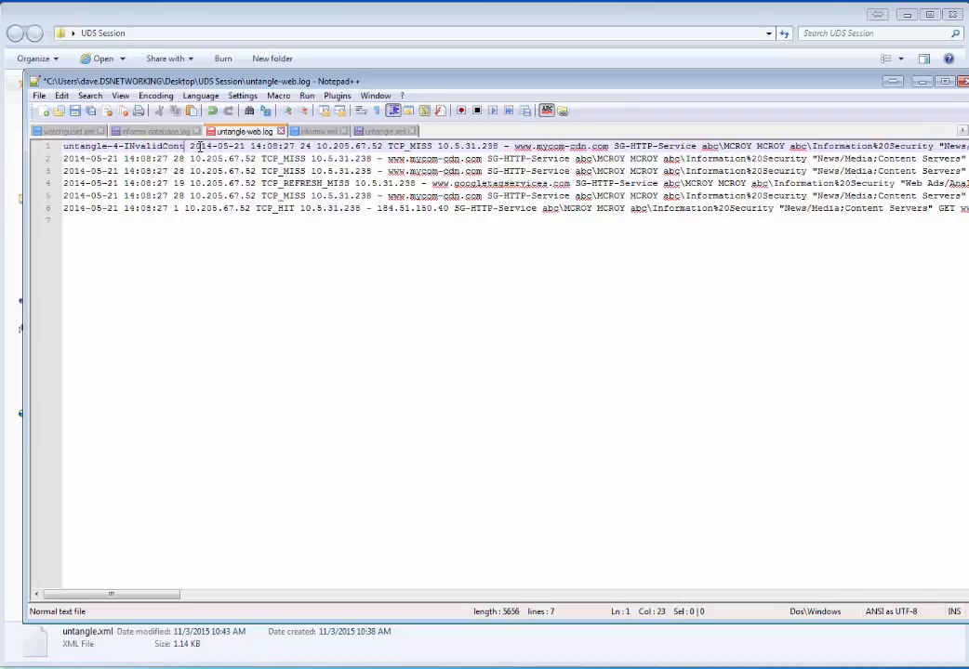
pyautogui.write('ent')
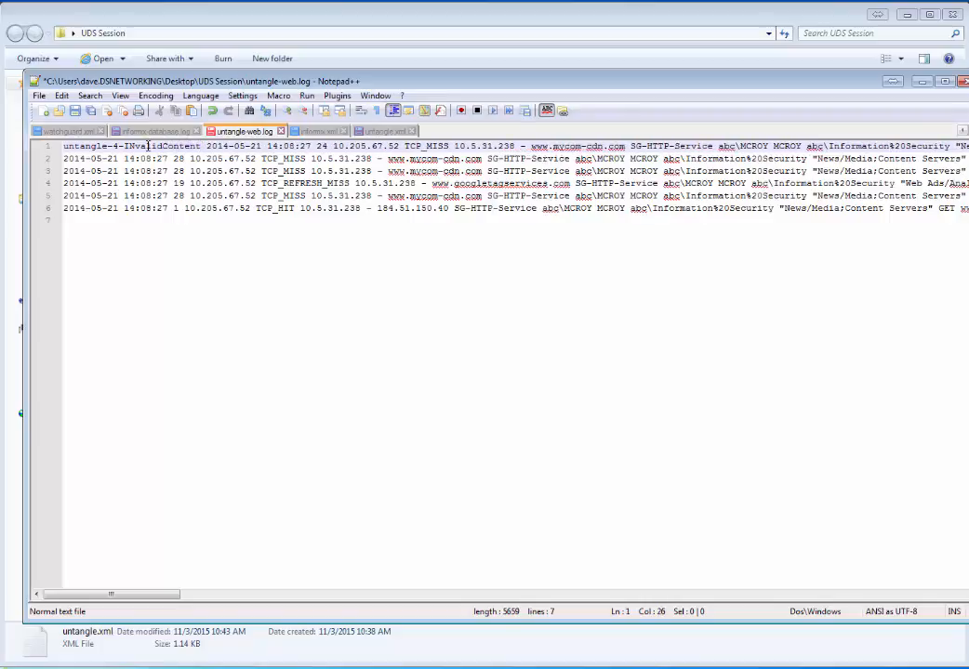
pyautogui.click(136, 146)
pyautogui.press('BackSpace')
pyautogui.write('n')
# - Set the fieldDelim value in untangle.xml to || and compare the definition with the lines in untangle-web.log
pyautogui.click(384, 132)
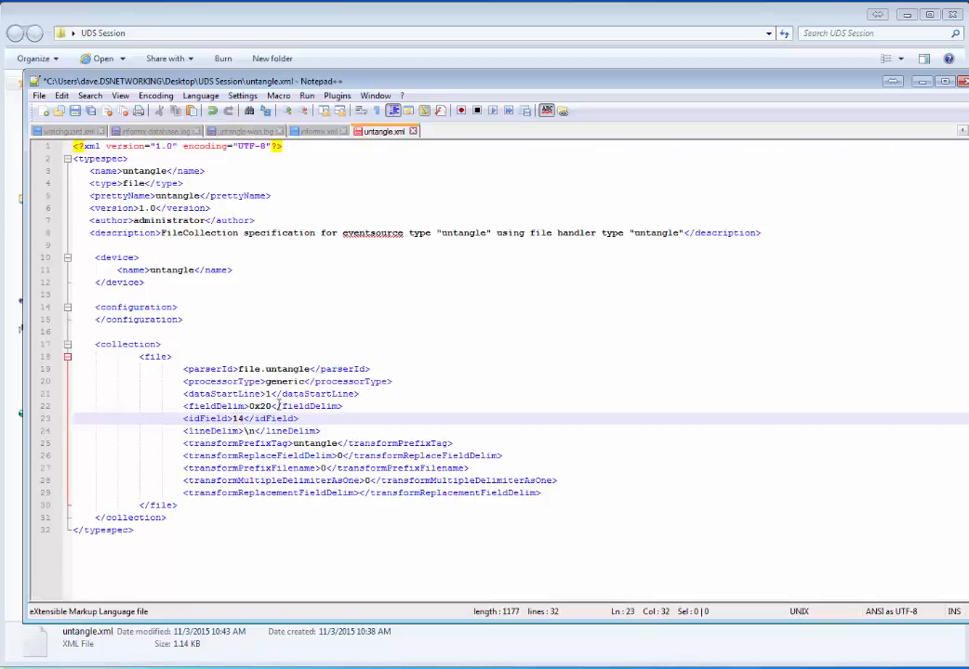
pyautogui.click(251, 133)
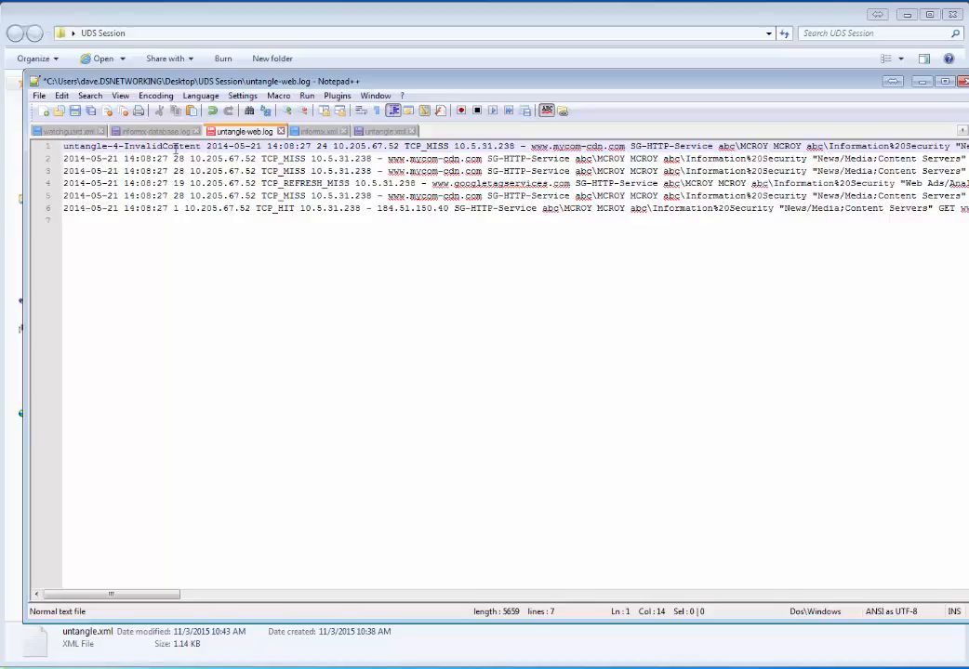
pyautogui.click(381, 134)
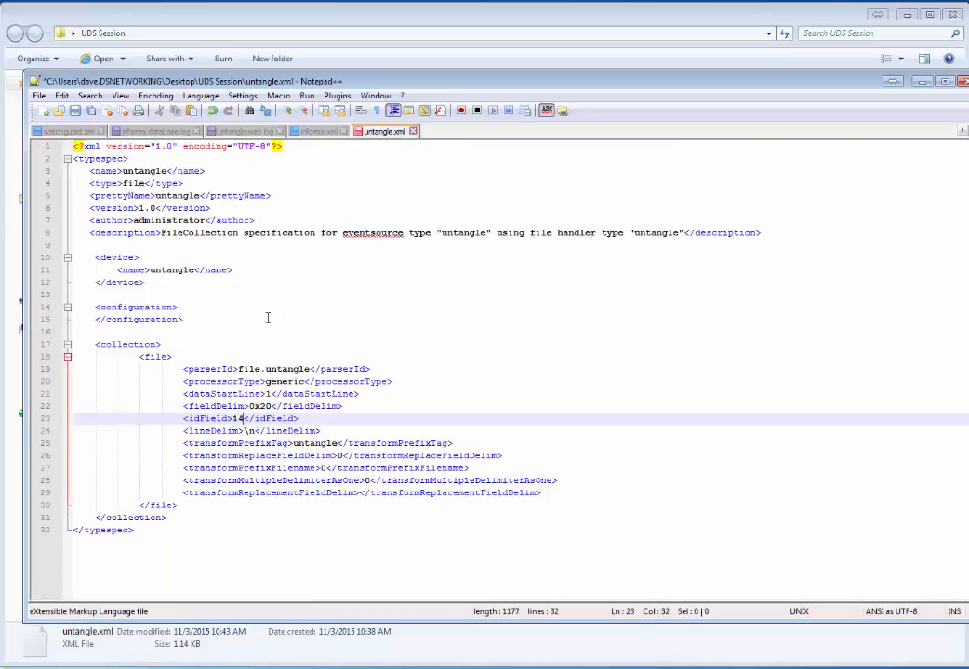
pyautogui.moveTo(273, 408); pyautogui.dragTo(249, 407)
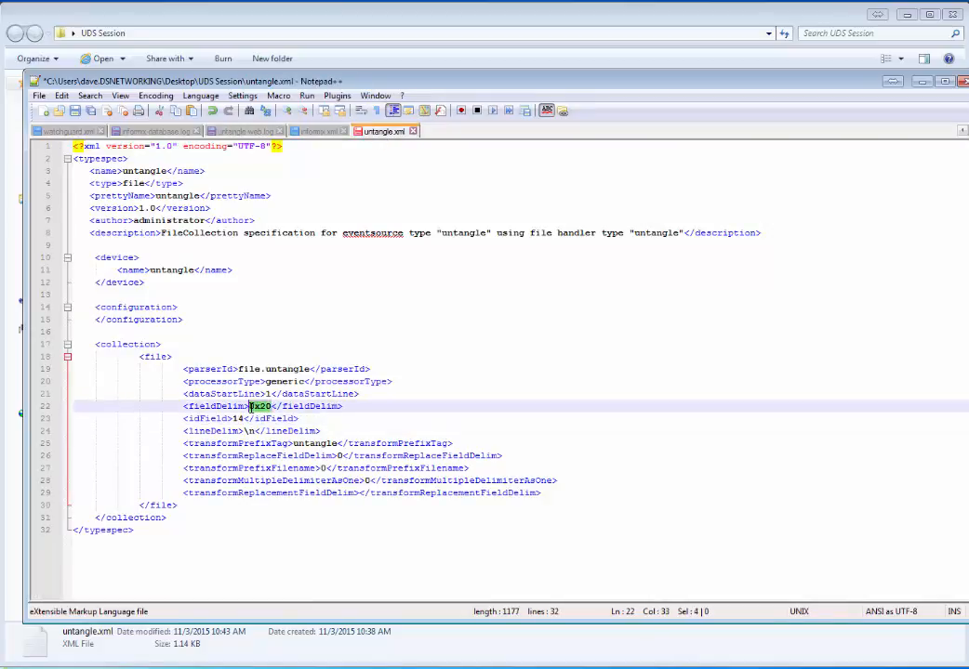
pyautogui.write('\\|')
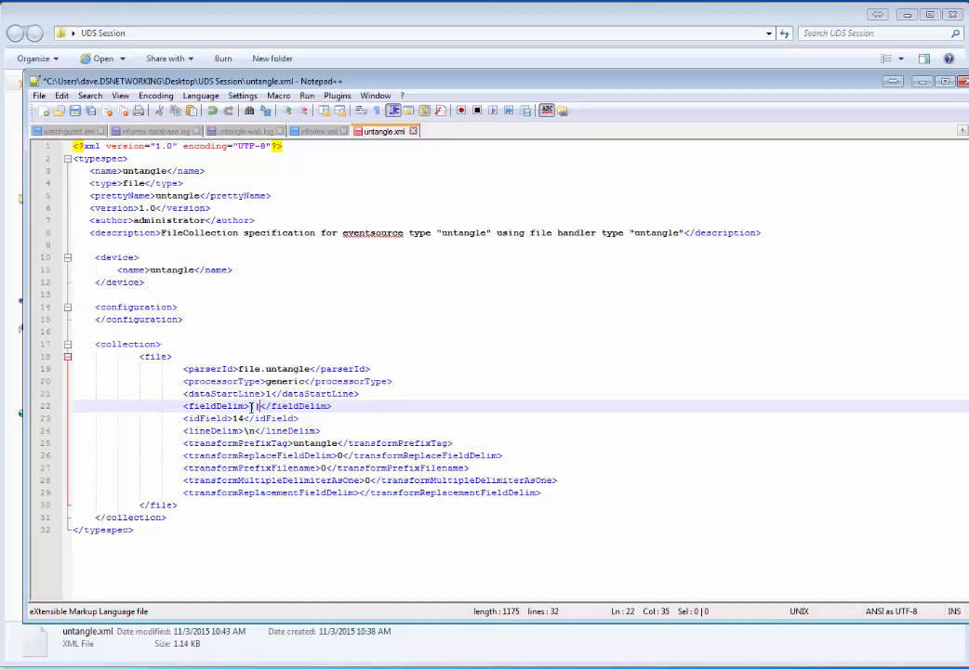
pyautogui.click(245, 132)
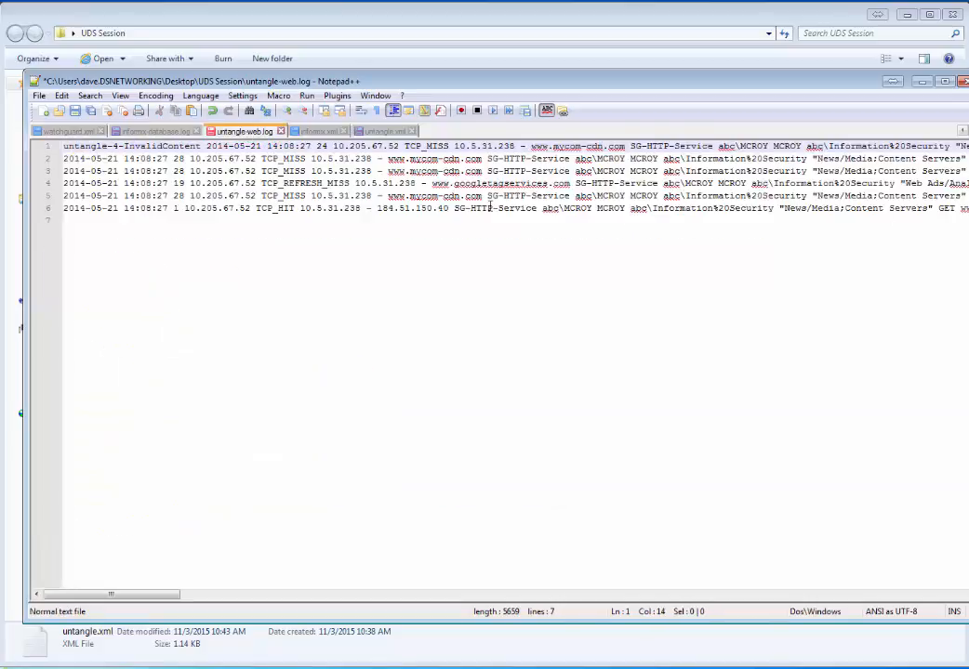
pyautogui.click(381, 133)
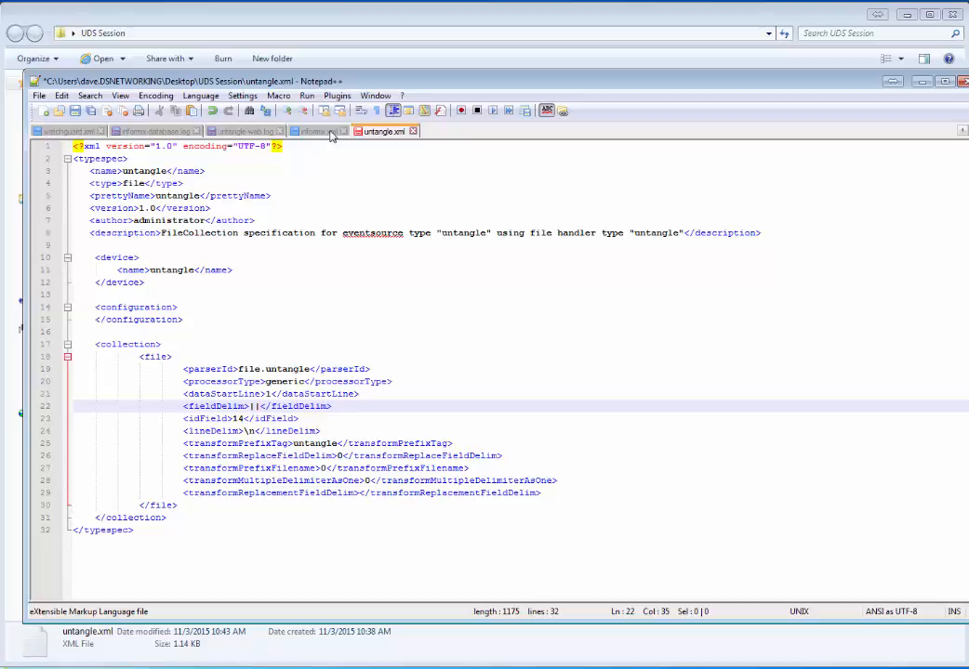
pyautogui.click(240, 131)
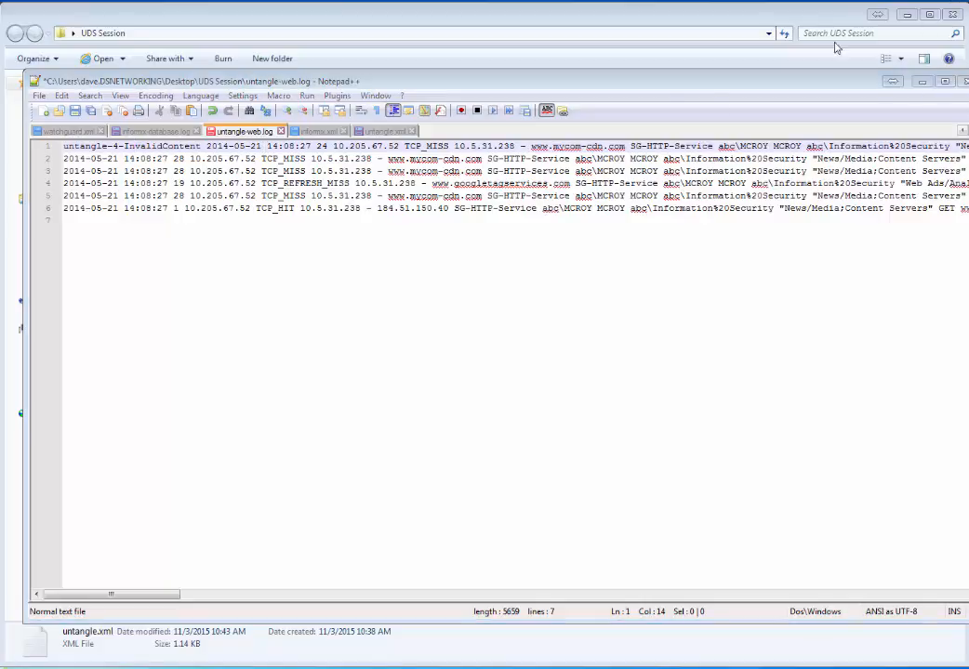
# - Minimize Notepad++ and the UDS Session folder, and switch to the rsa-conc Concentrator investigation page in the browser
pyautogui.click(921, 81)
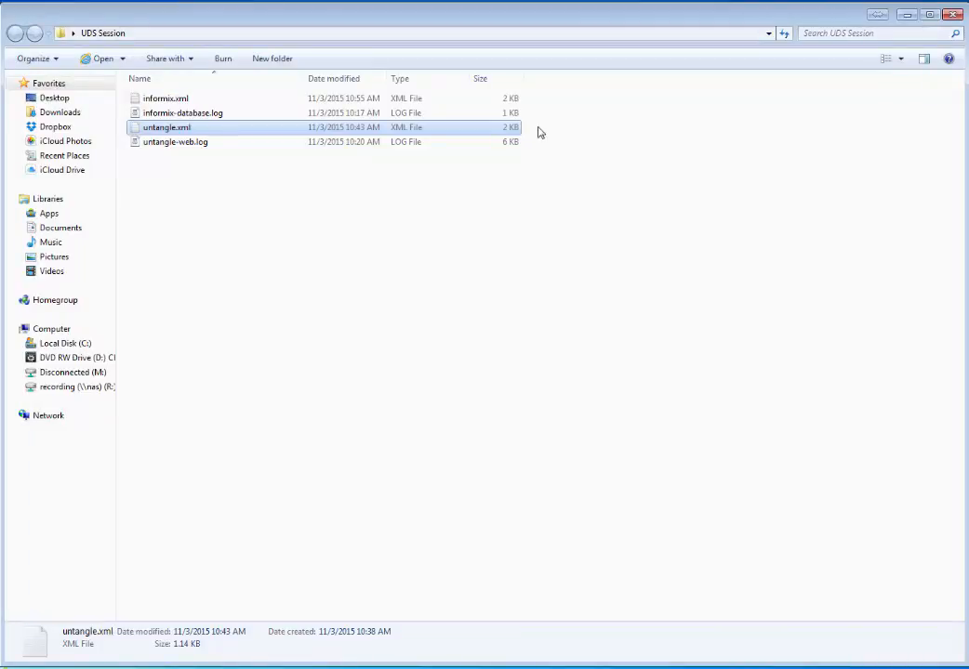
pyautogui.click(907, 14)
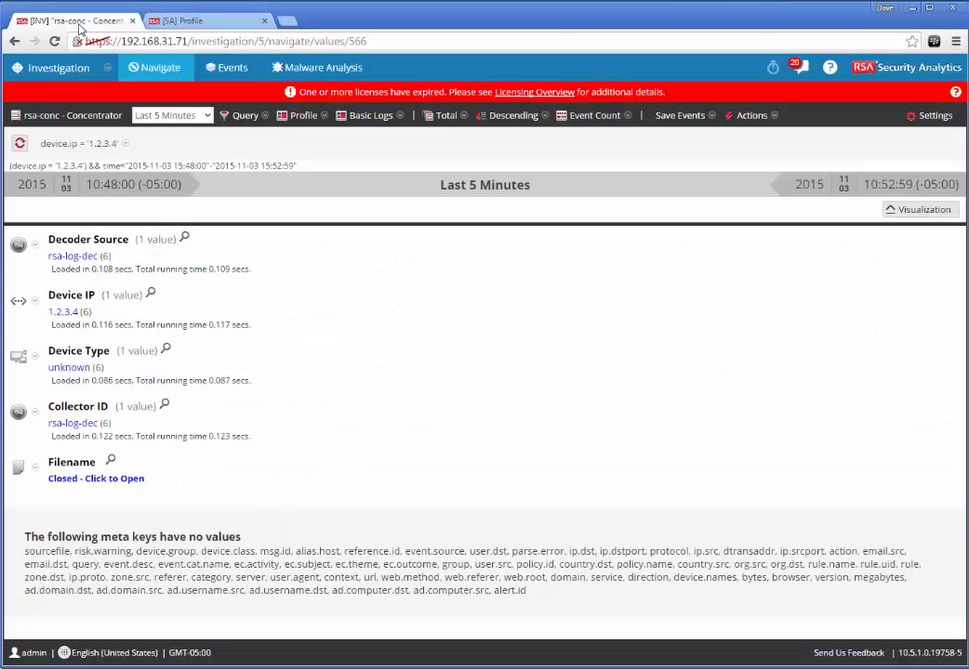
pyautogui.click(72, 22)
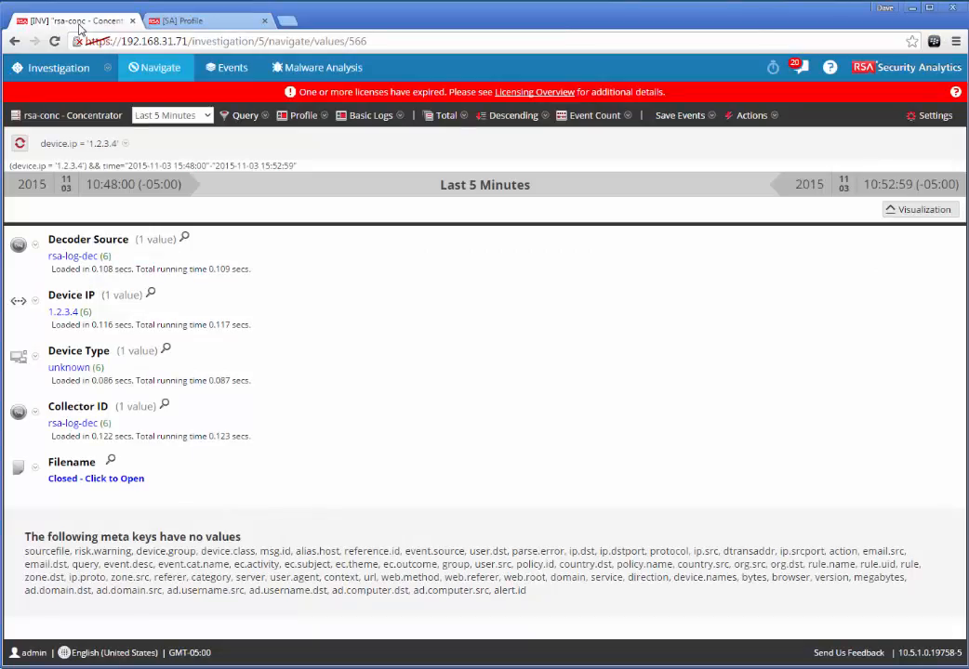